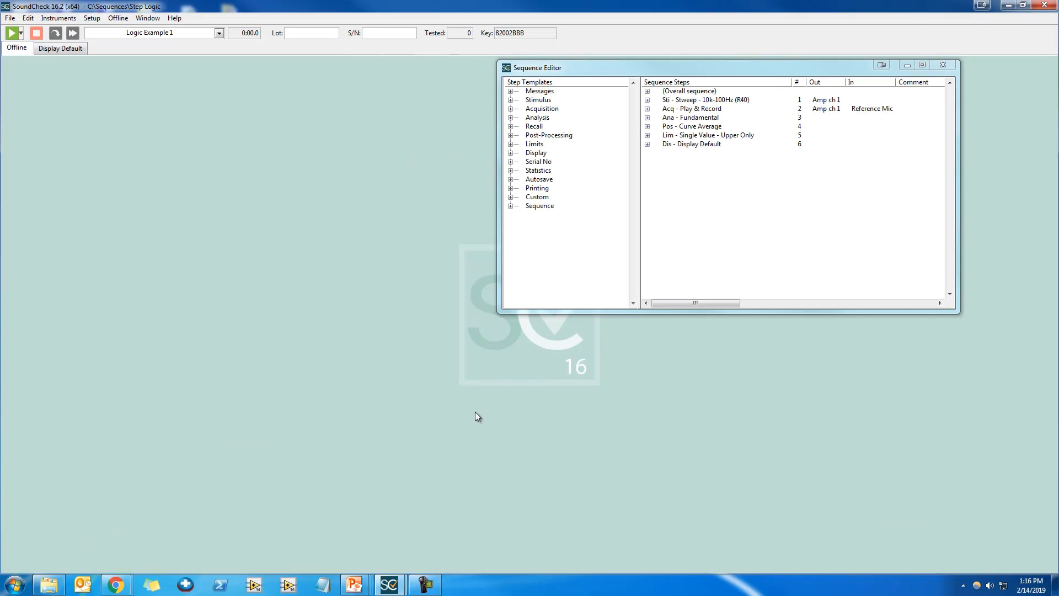
Run the sequence once and insert an Operator Dialog message step ahead of the stimulus step
key(F2)
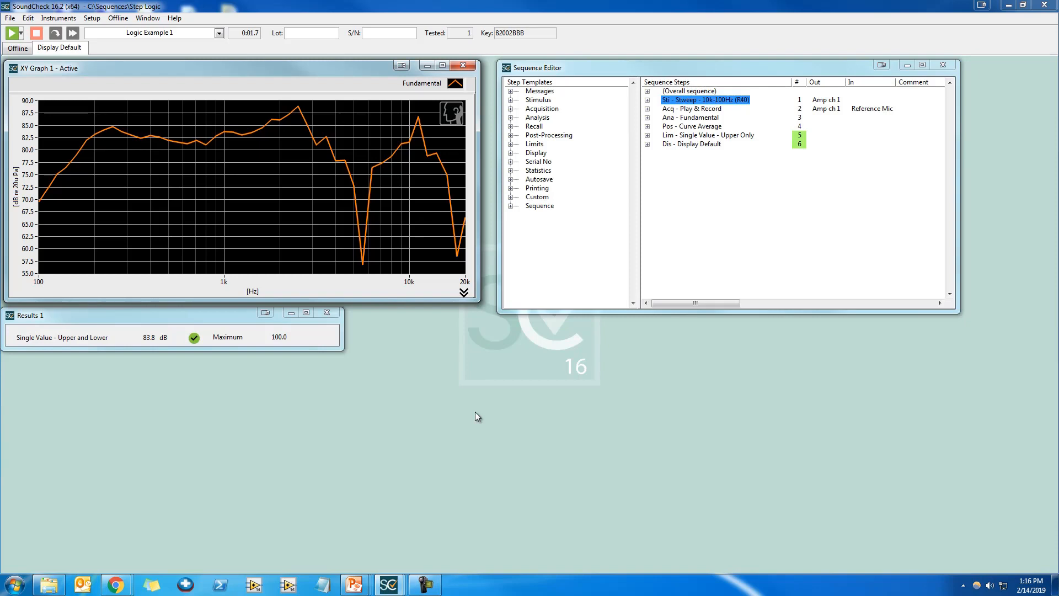
click(510, 92)
scroll(557, 148, down, 3)
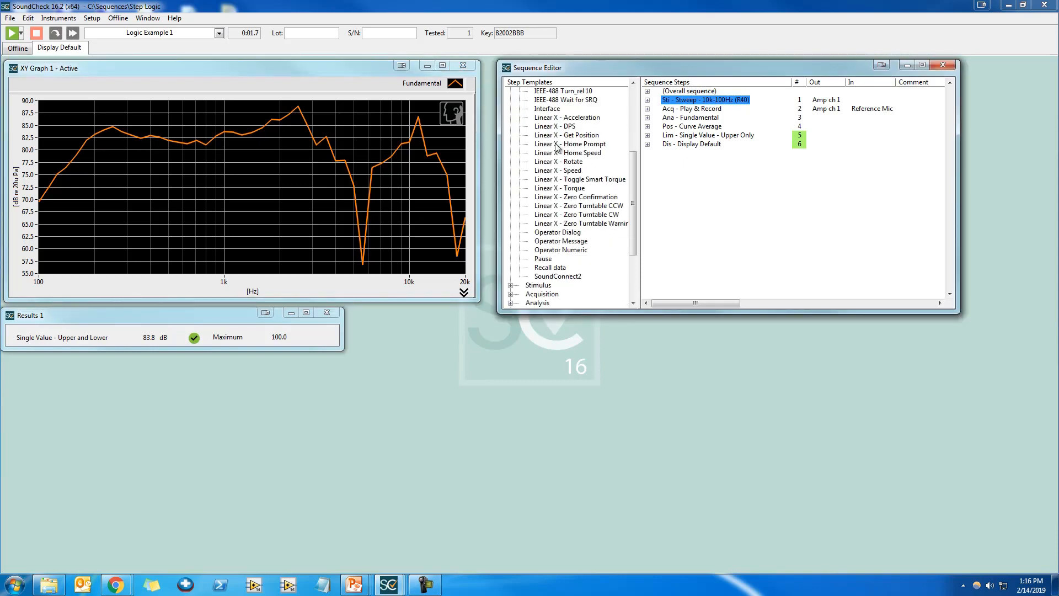
click(569, 234)
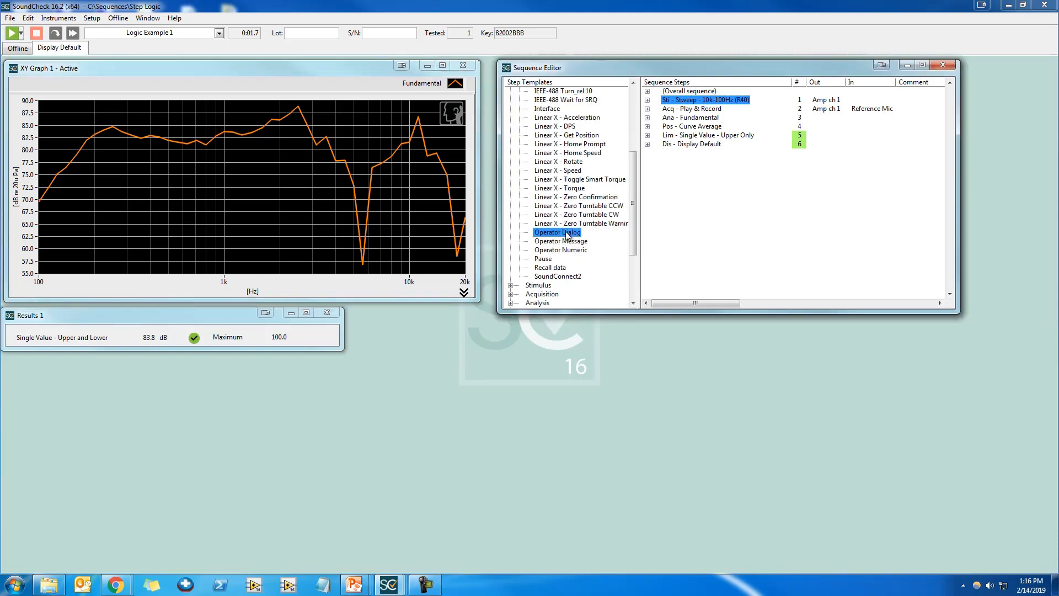
drag(568, 234, 751, 98)
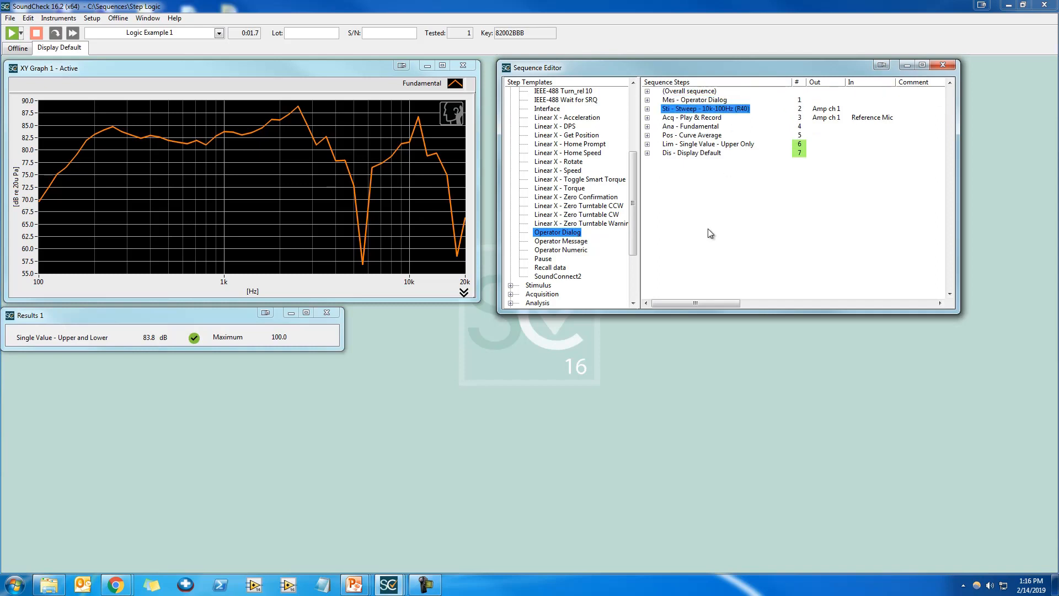
Set the Operator Dialog step's message text to "Pass?"
double_click(712, 100)
click(563, 267)
text(P)
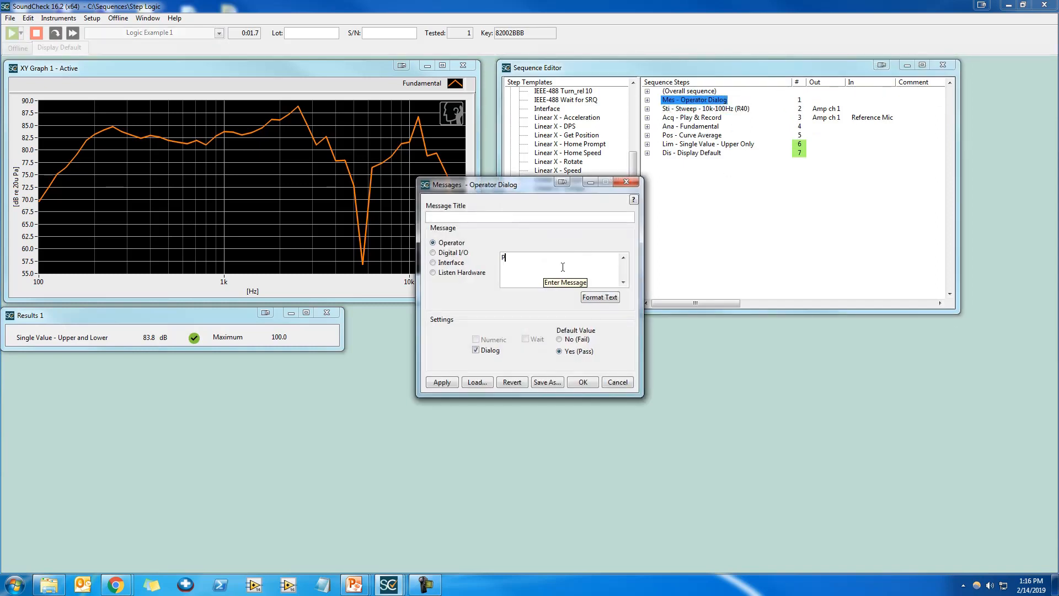
text(ass?)
click(584, 382)
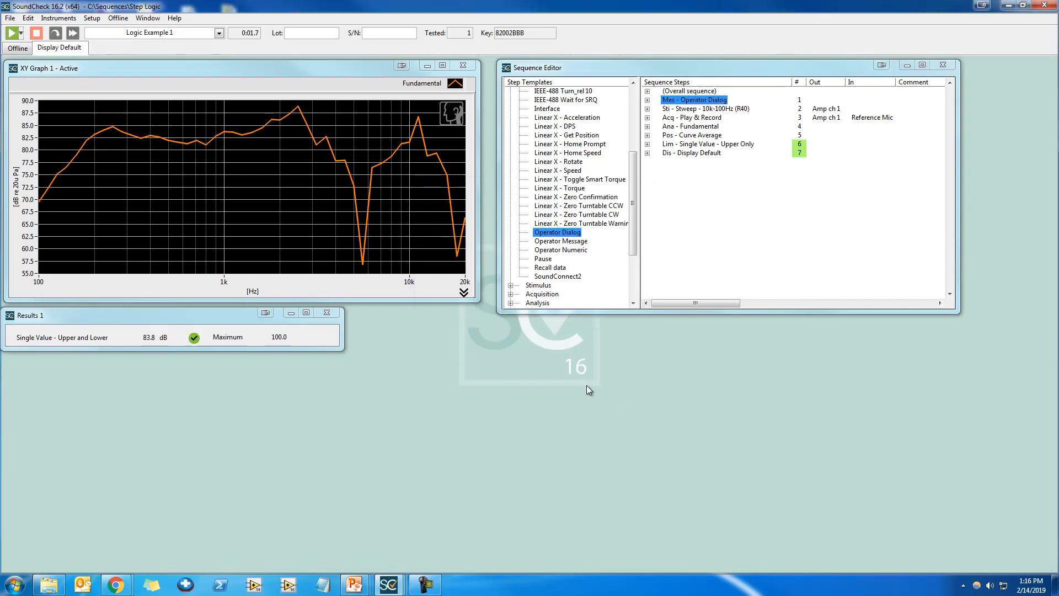
Run the sequence twice, answering Yes to the Pass? prompt the first time and No the second time
key(F2)
key(F2)
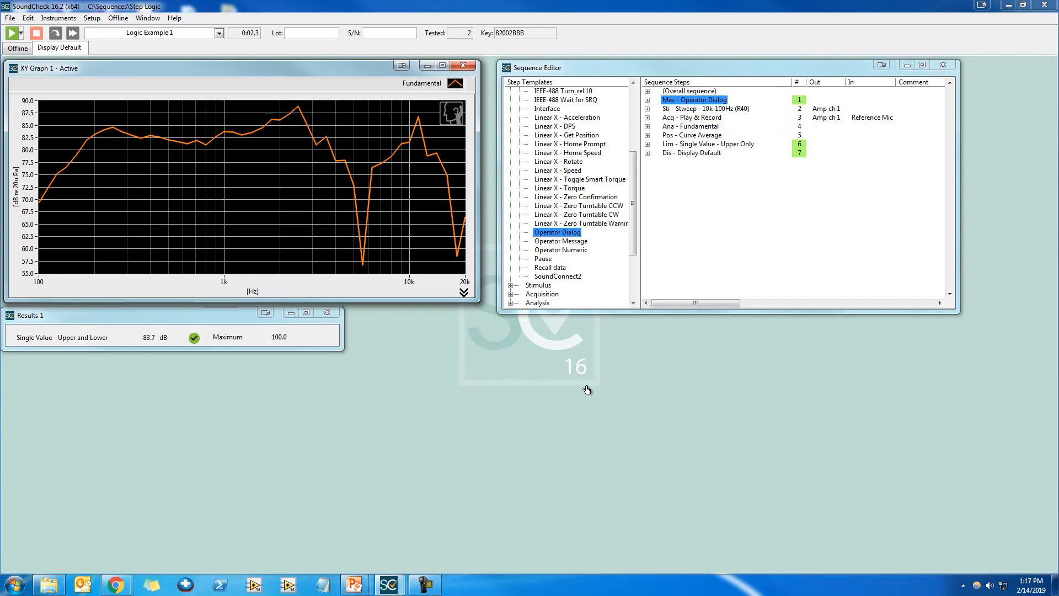
key(F2)
key(F3)
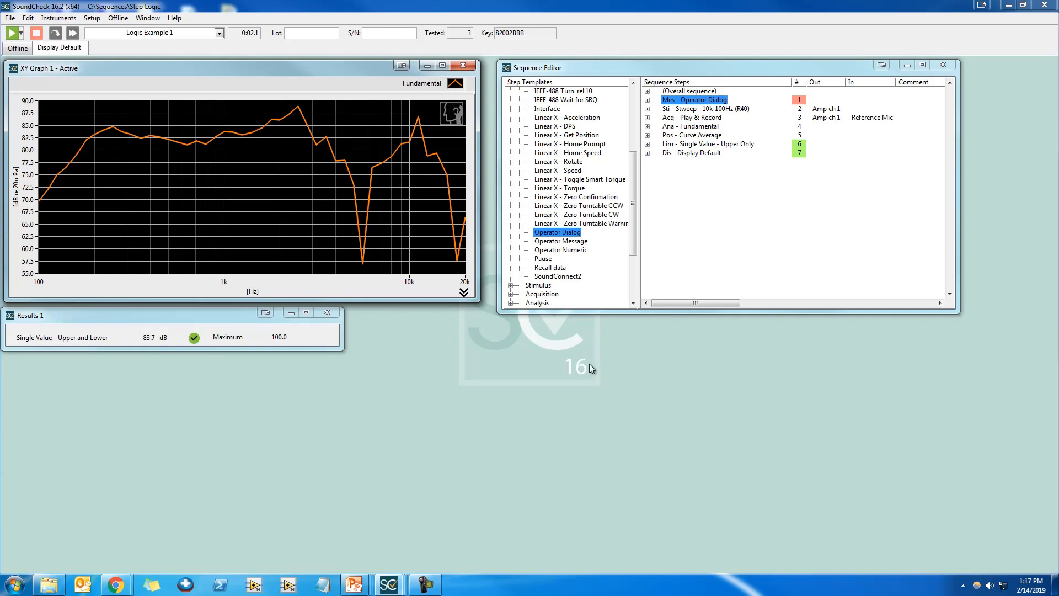
Insert a custom System step at the start of the sequence, ahead of the Operator Dialog step
click(563, 153)
scroll(562, 152, up, 5)
click(512, 91)
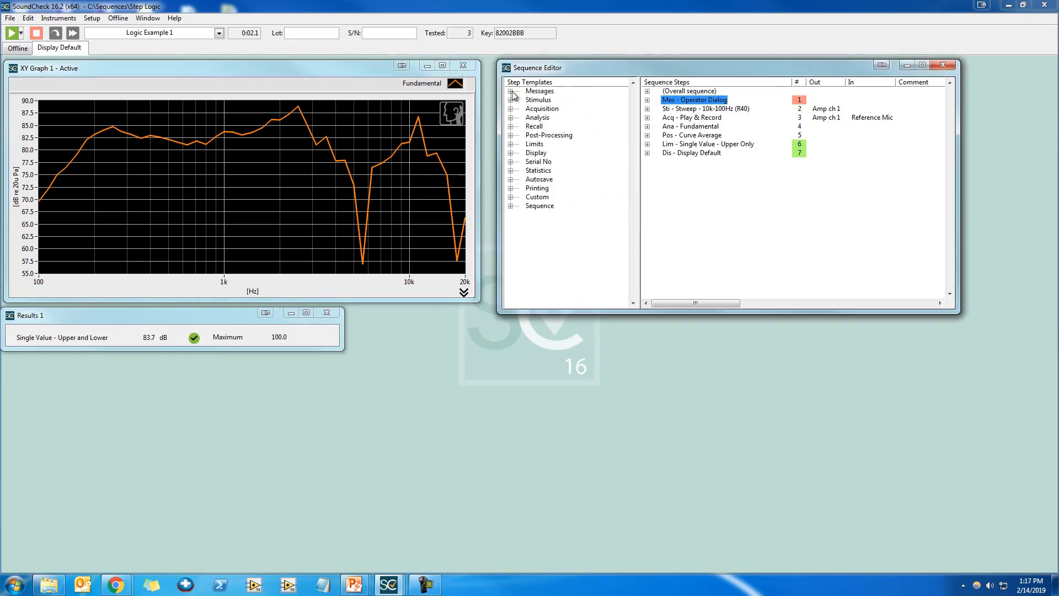
click(511, 197)
click(552, 250)
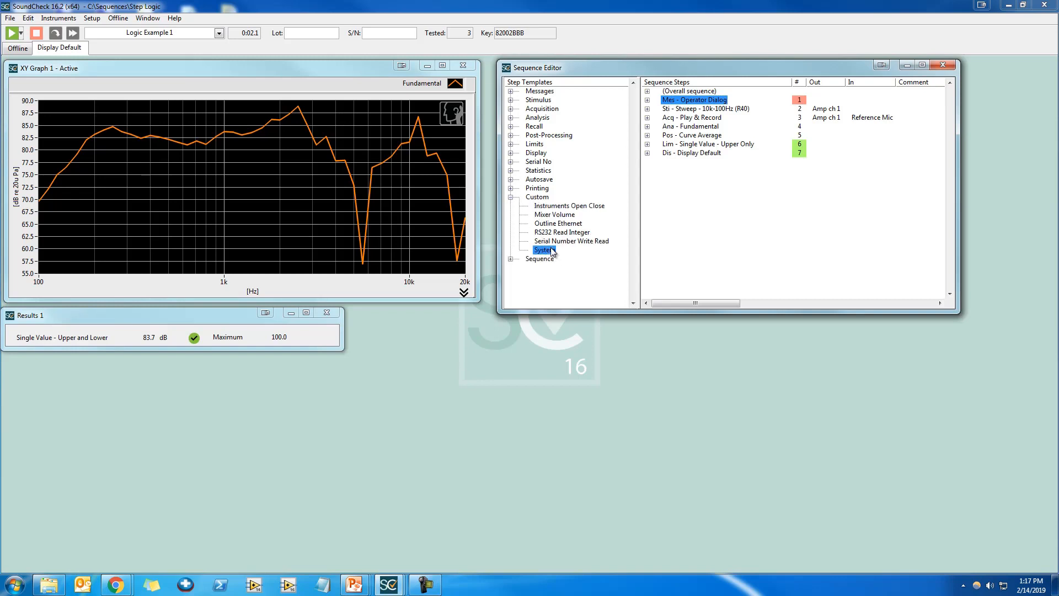
drag(552, 250, 733, 99)
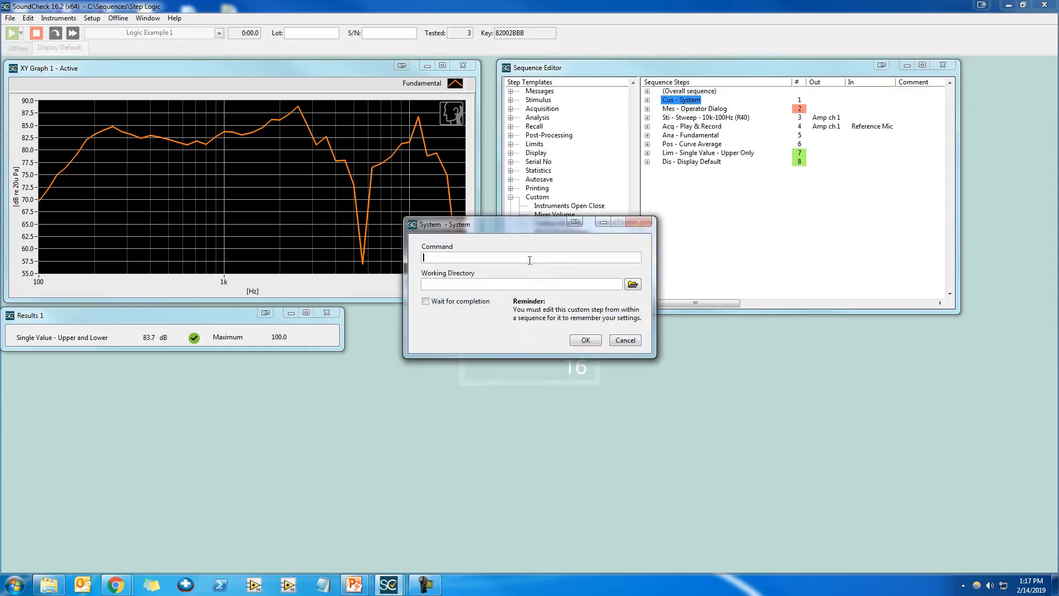
Set the System step's command to calc.exe and enable Wait for completion
text(calc.exe)
click(429, 303)
click(584, 340)
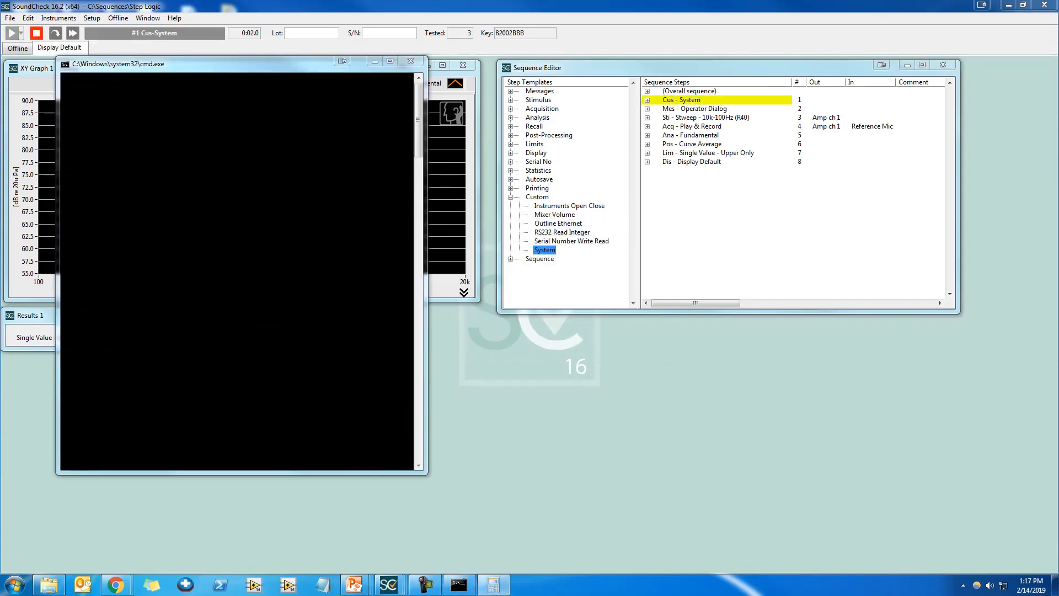
Run the sequence, close the Calculator launched by the System step, and answer Yes to the Pass? prompt
drag(337, 180, 221, 194)
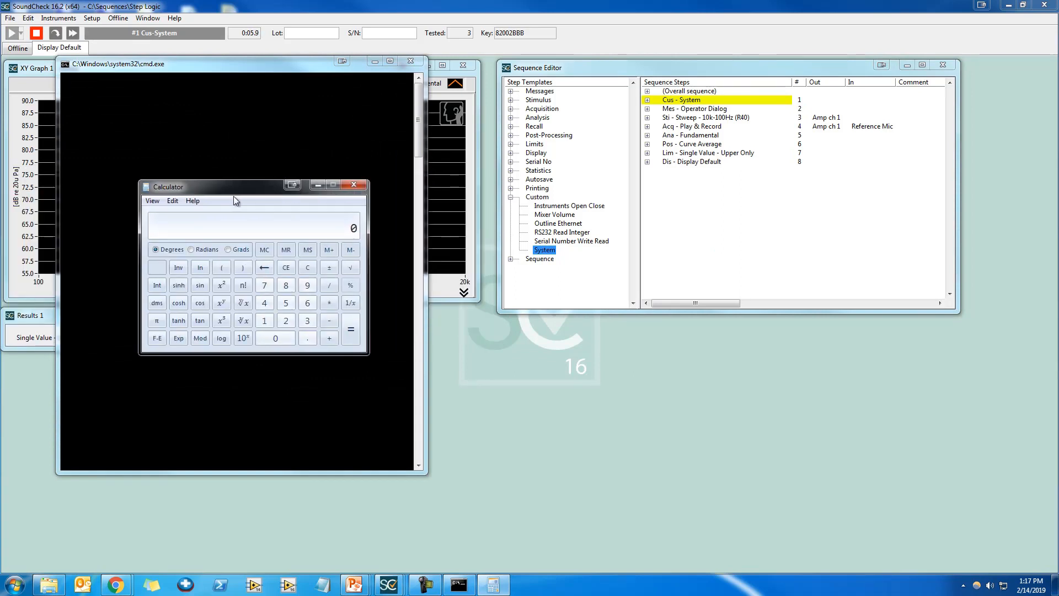
key(9)
click(353, 184)
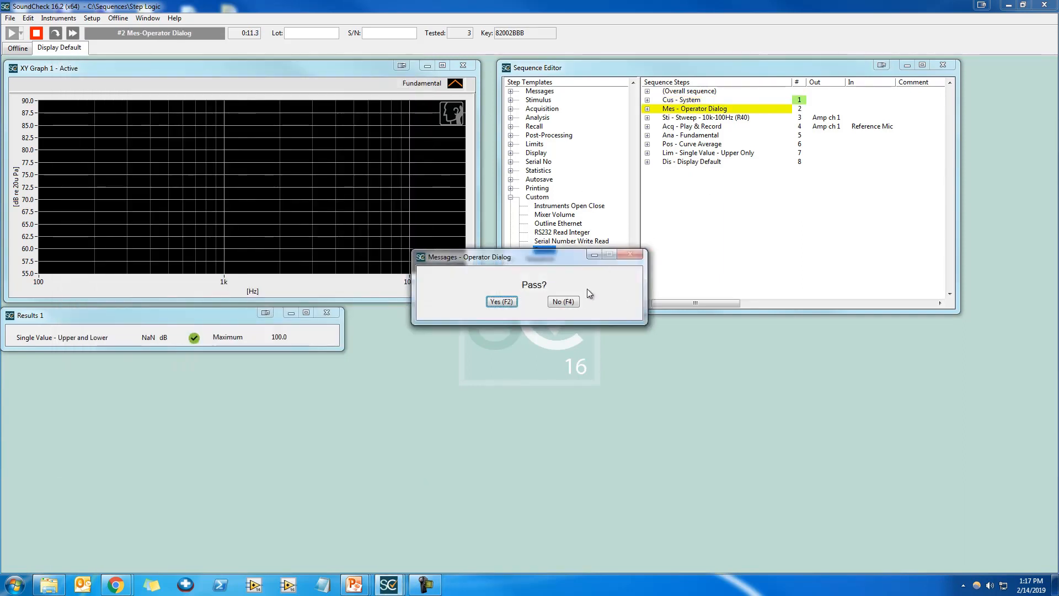
click(563, 302)
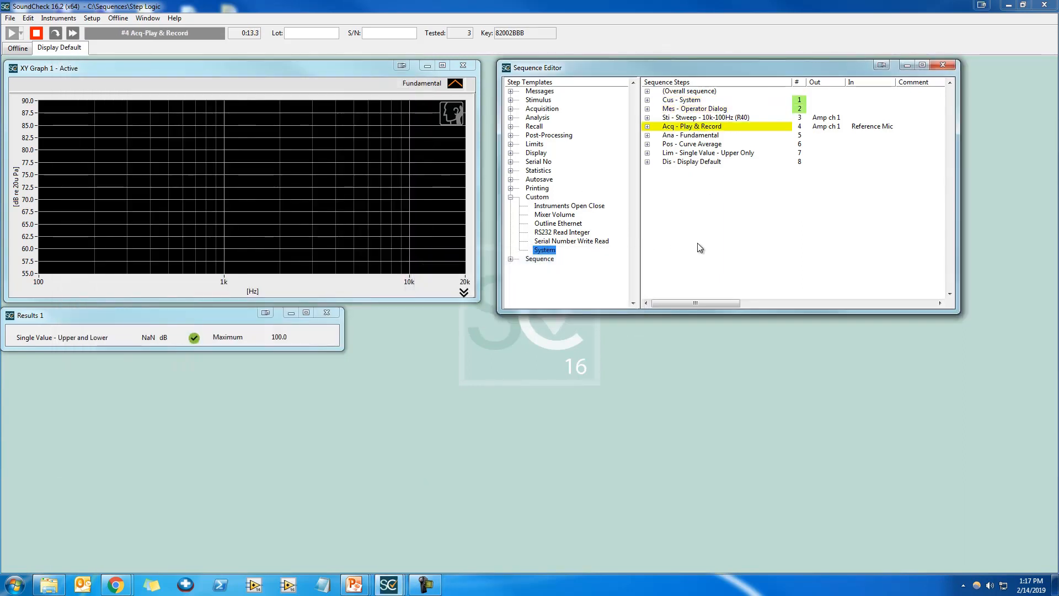
Alter the System step's calc.exe command to an invalid name and run the sequence, answering Yes to the Pass? prompt
double_click(679, 102)
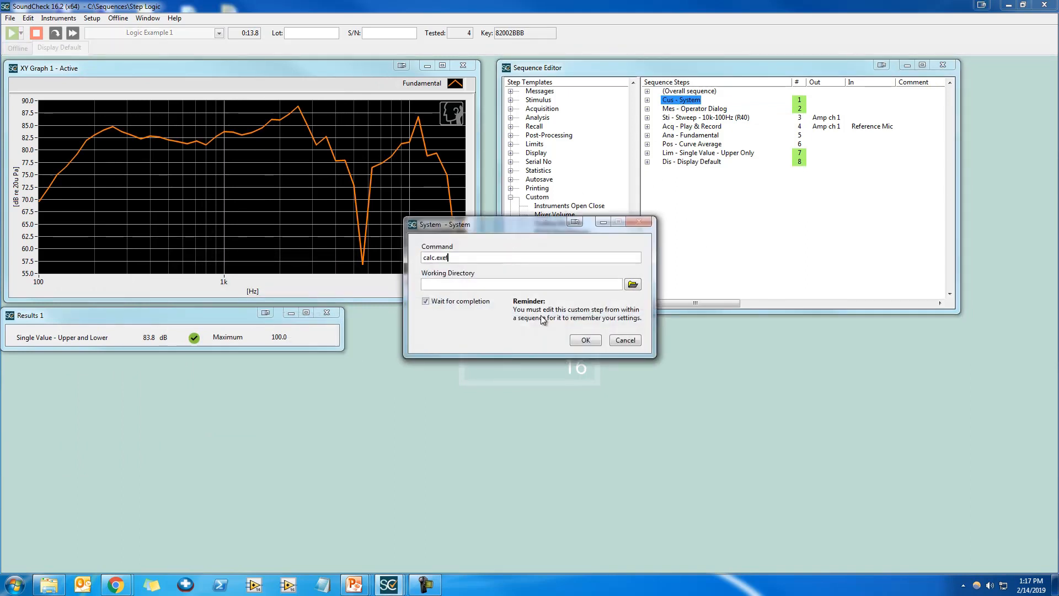
click(577, 340)
click(693, 222)
key(F2)
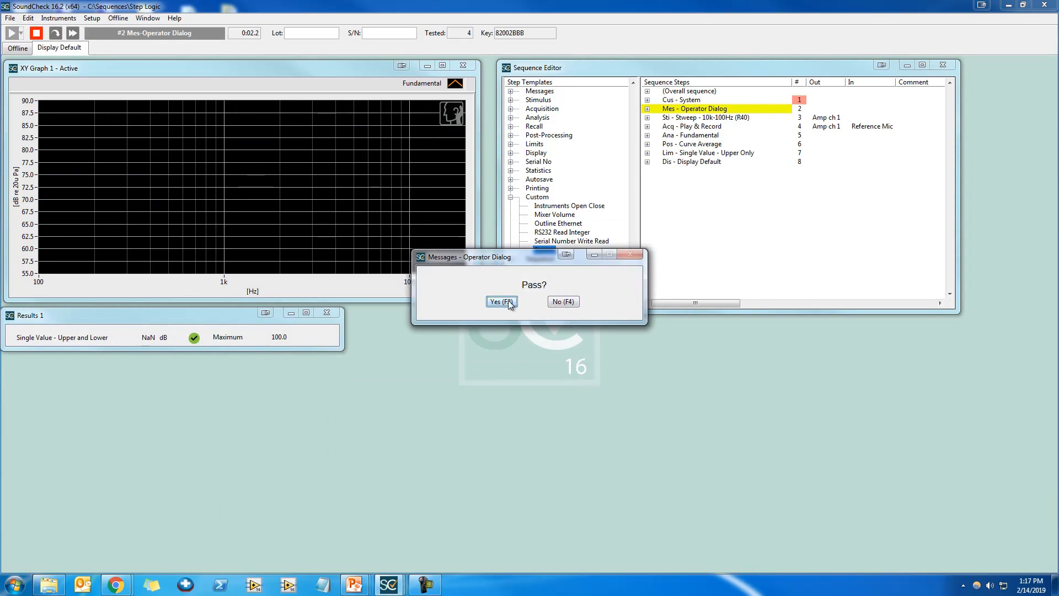
click(502, 302)
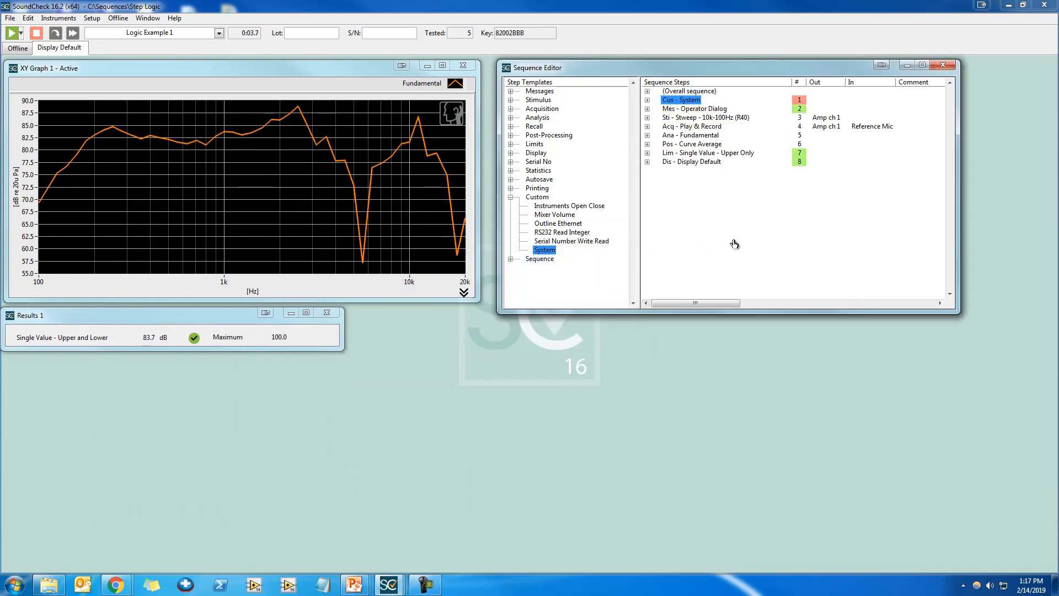
Remove the custom System step from the sequence
right_click(684, 100)
click(719, 156)
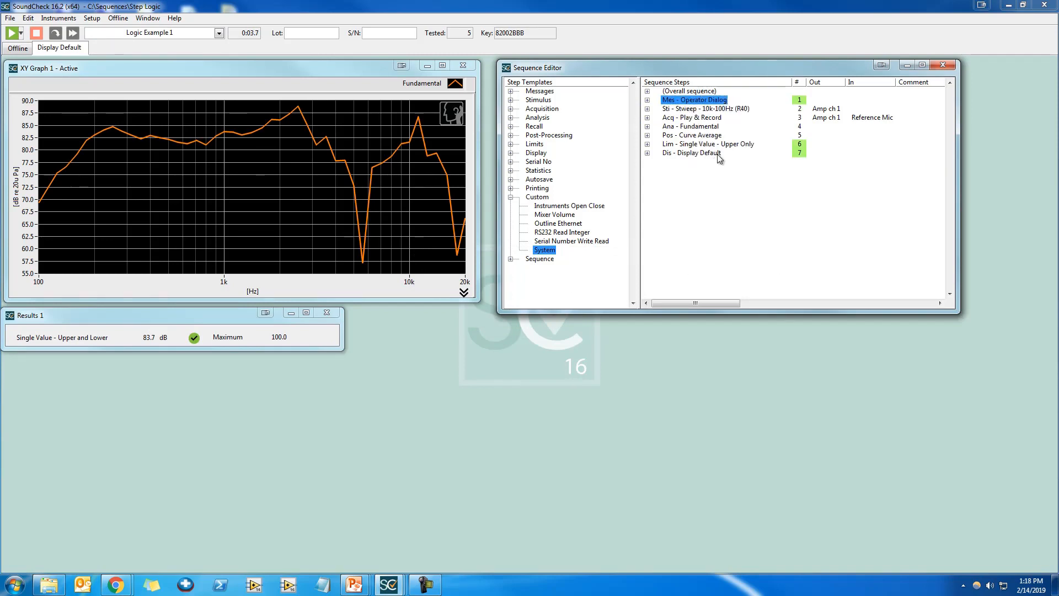
click(722, 194)
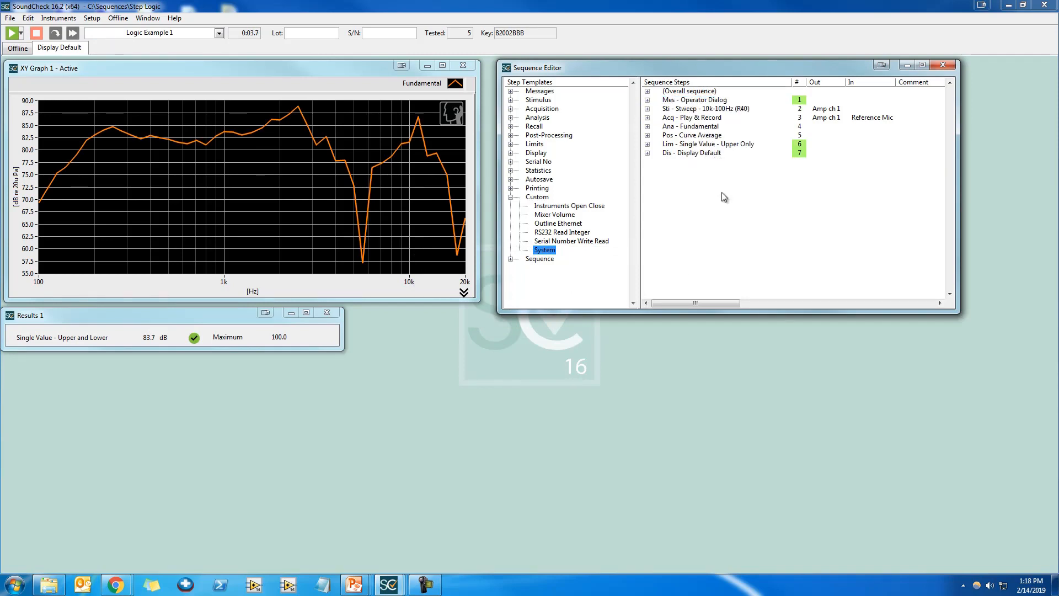
Configure the Operator Dialog step to Halt on FAIL
right_click(707, 99)
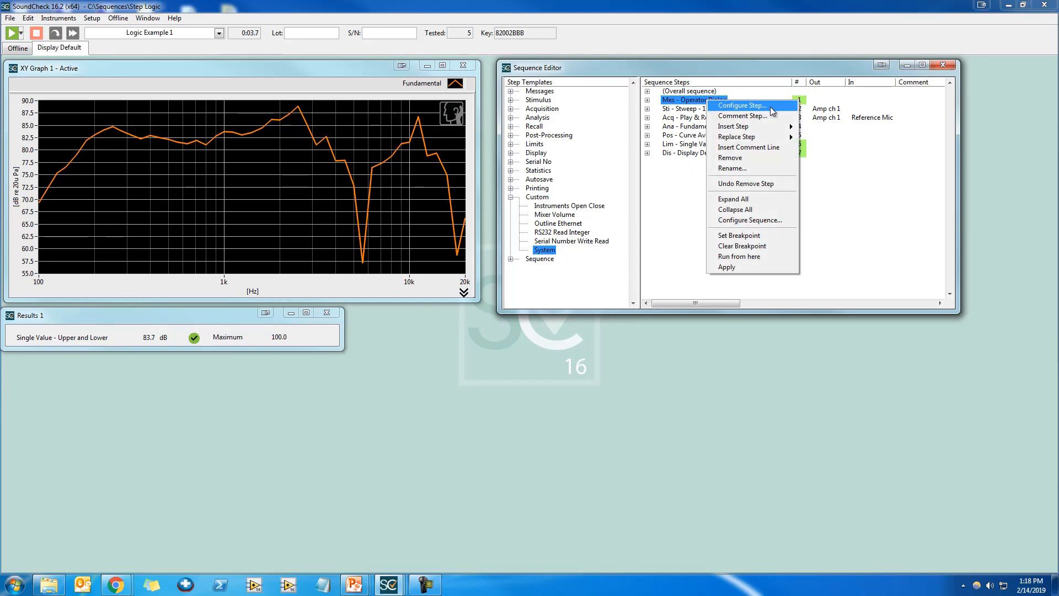
click(770, 108)
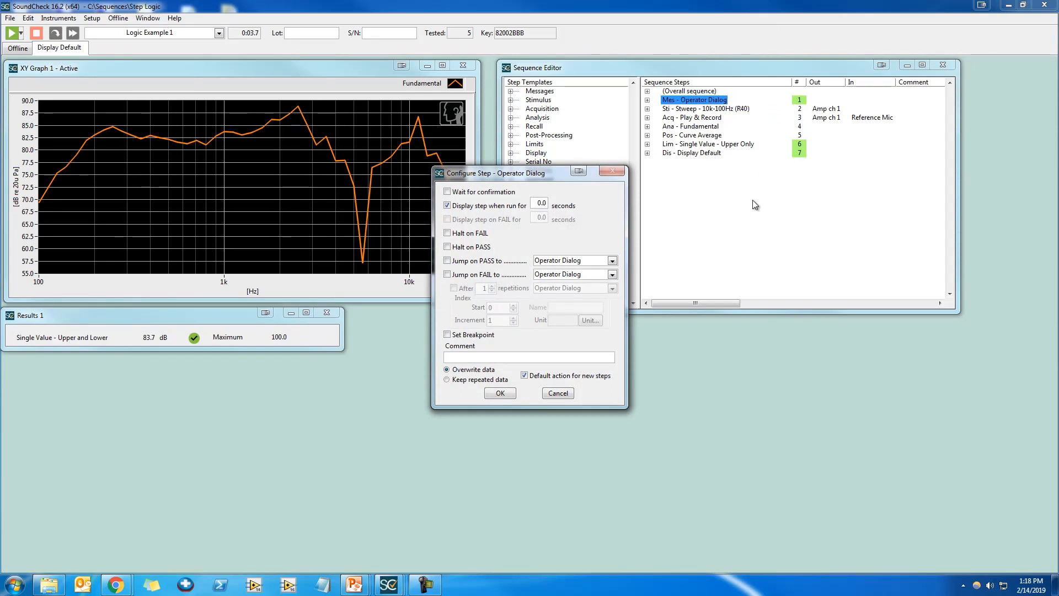
click(481, 234)
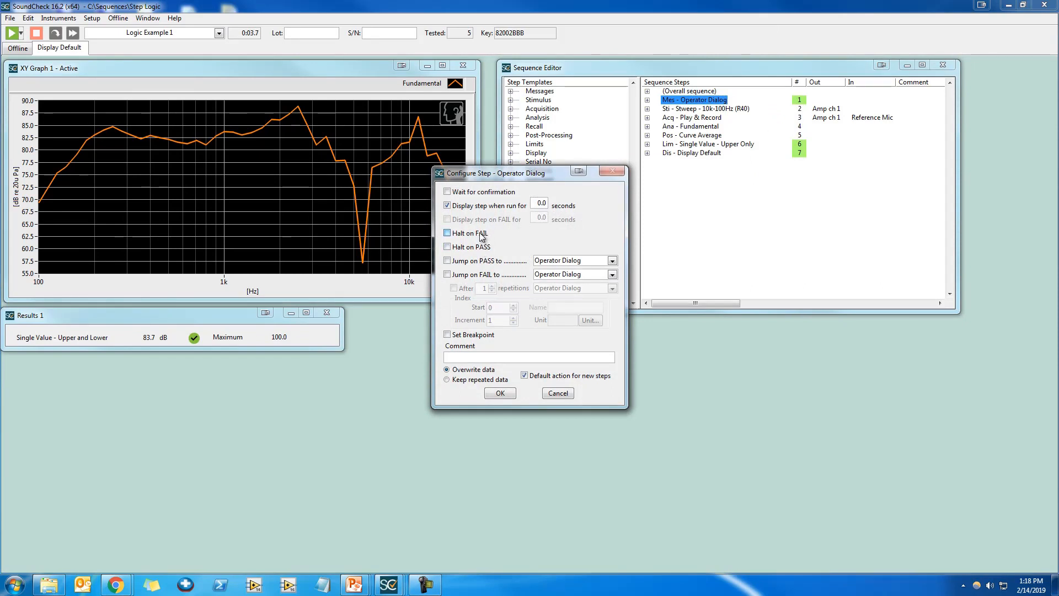
click(502, 395)
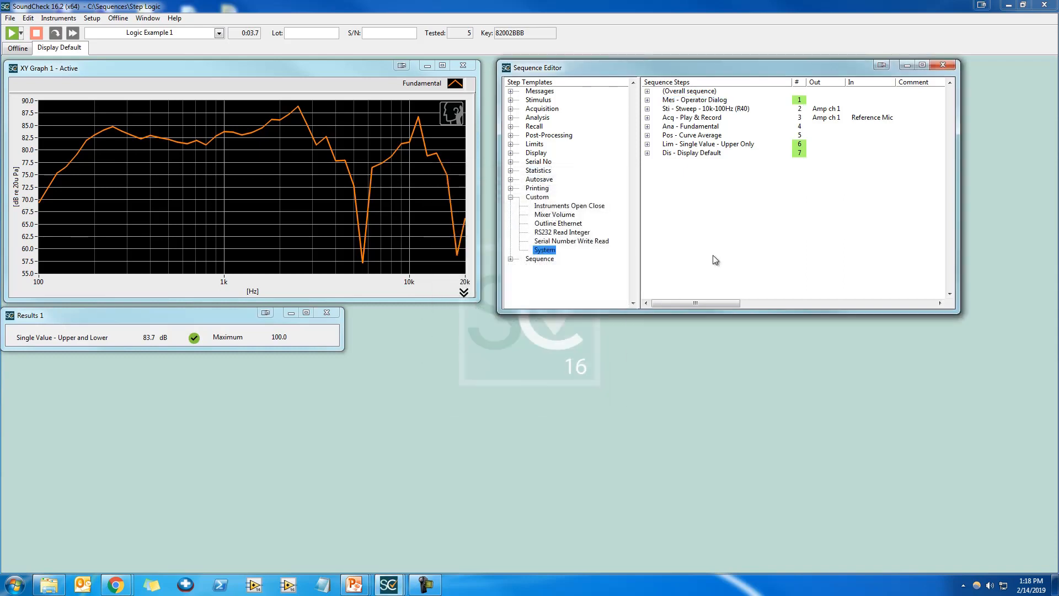
Run the sequence answering No to the Pass? prompt, close the leftover dialog, and run it again answering Yes
key(F2)
key(F4)
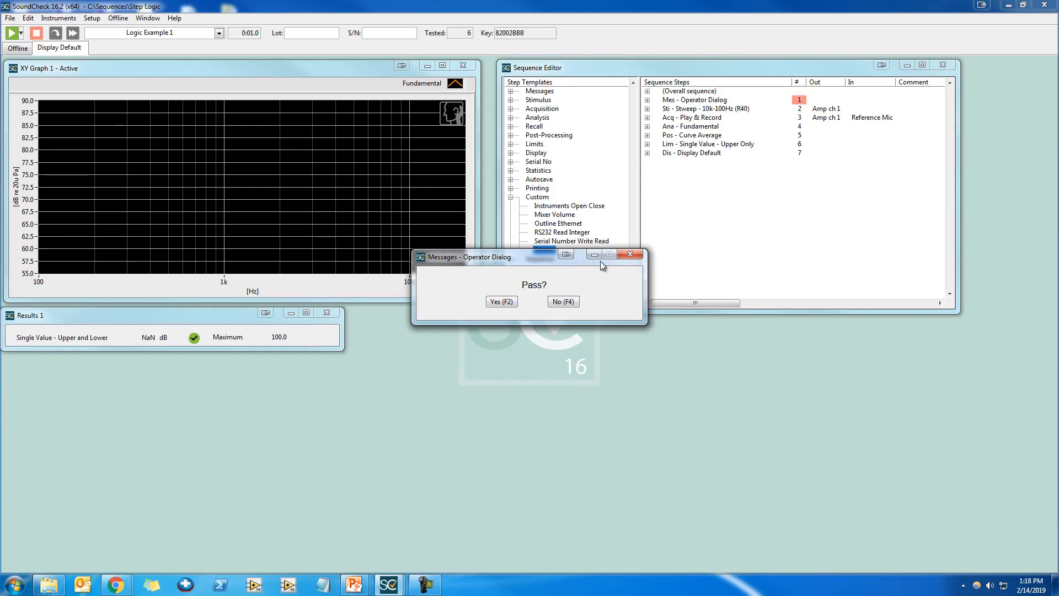
click(630, 254)
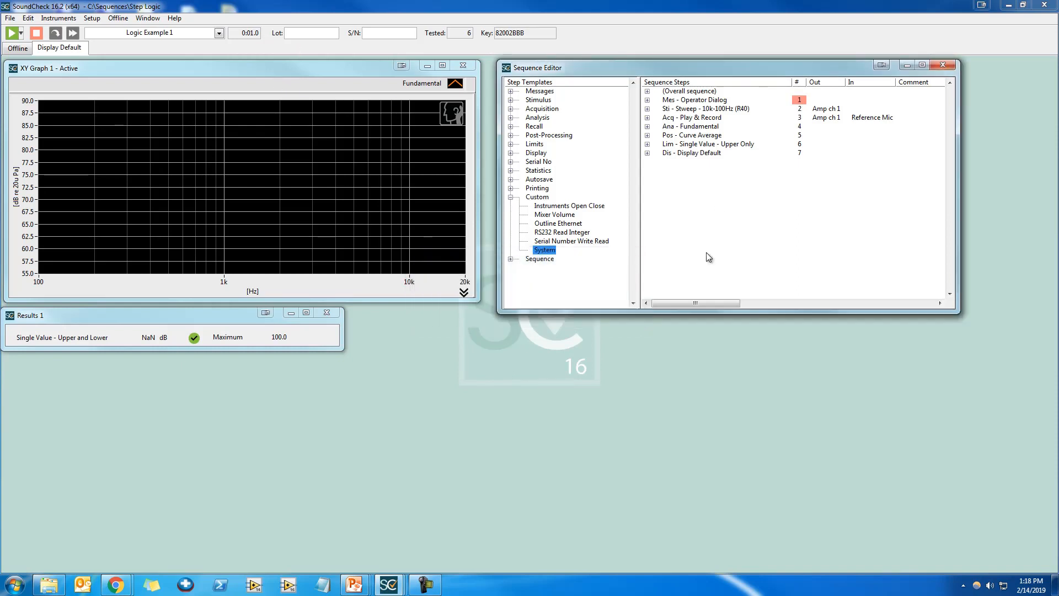
key(F2)
key(F3)
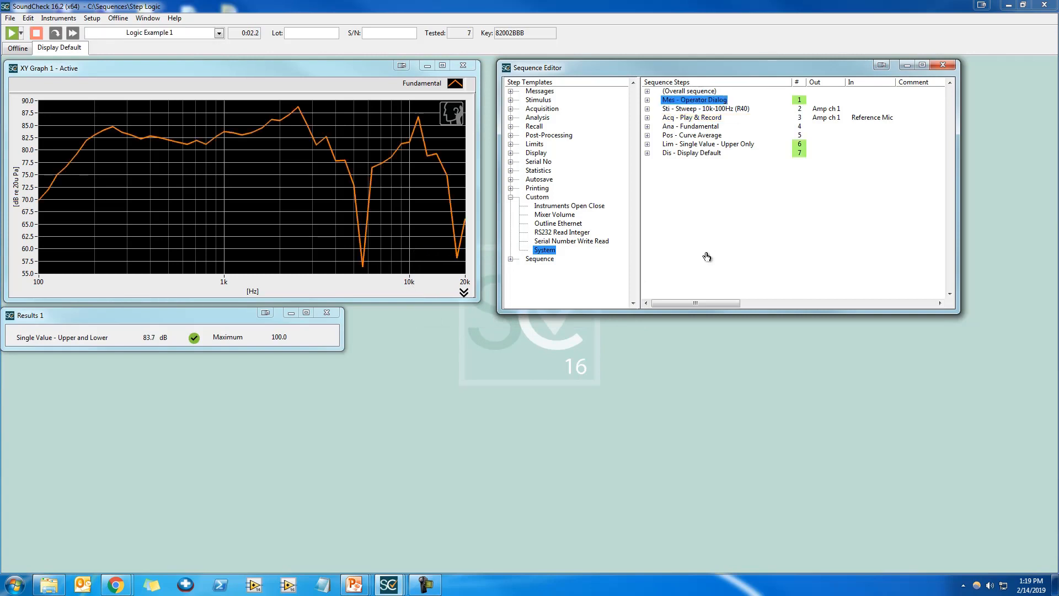
Replace Halt on FAIL with Halt on PASS for the Operator Dialog step, and run the sequence answering Yes to the prompt
right_click(708, 98)
click(722, 103)
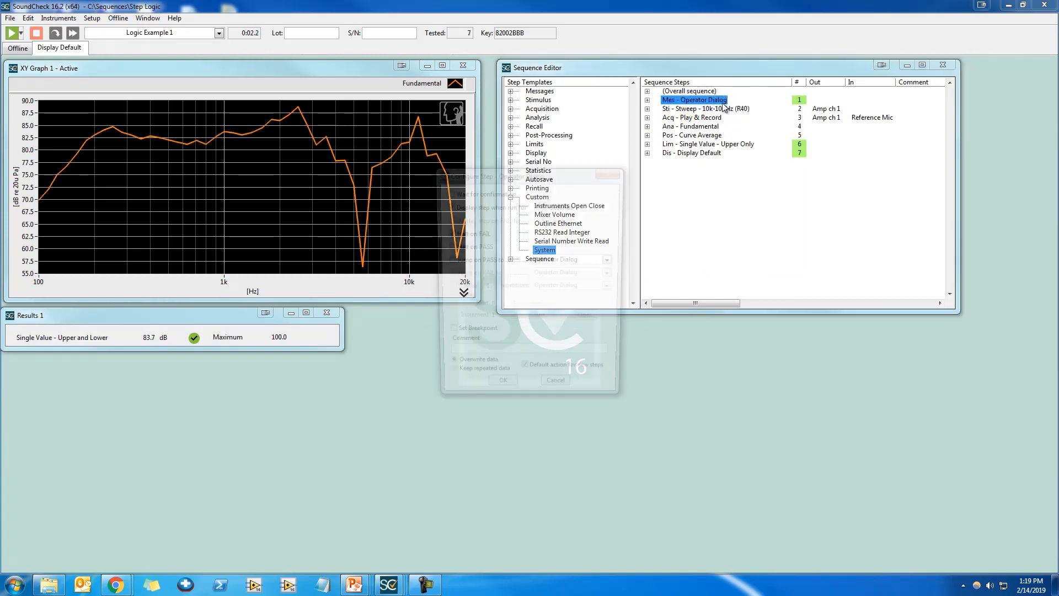
click(447, 233)
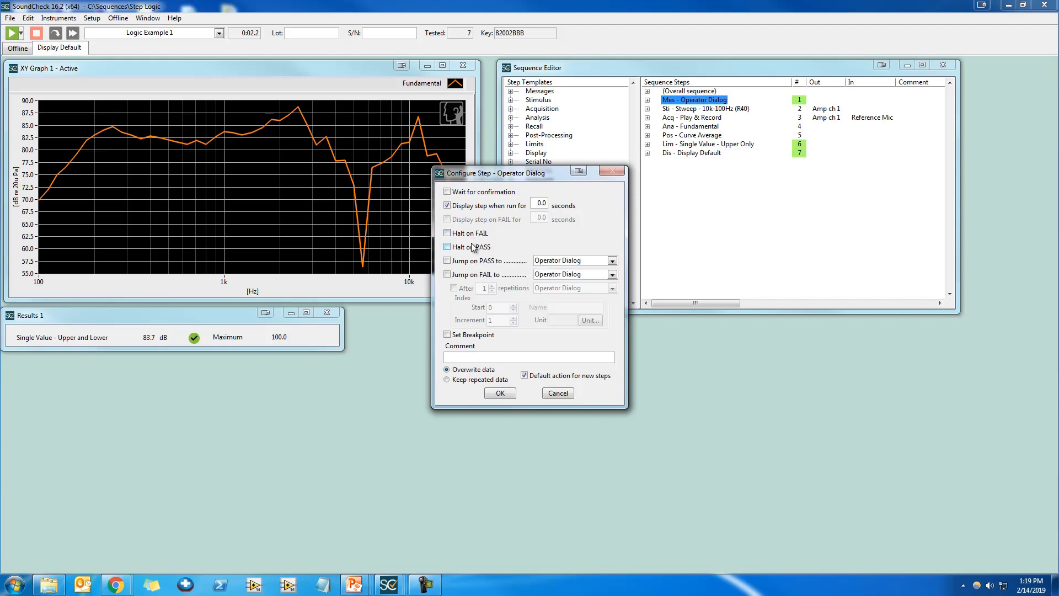
click(447, 247)
click(502, 392)
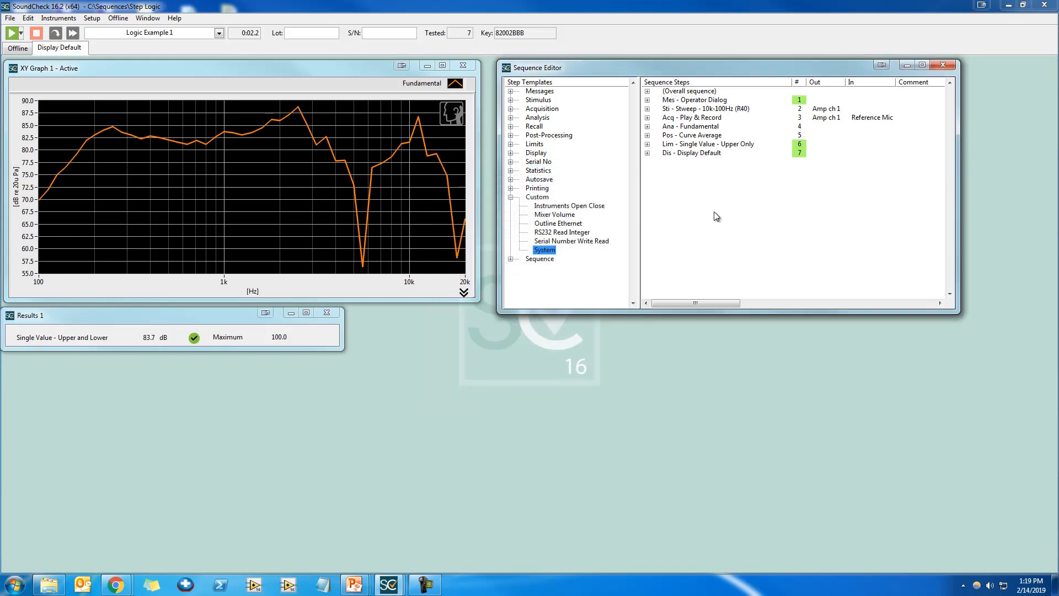
key(F2)
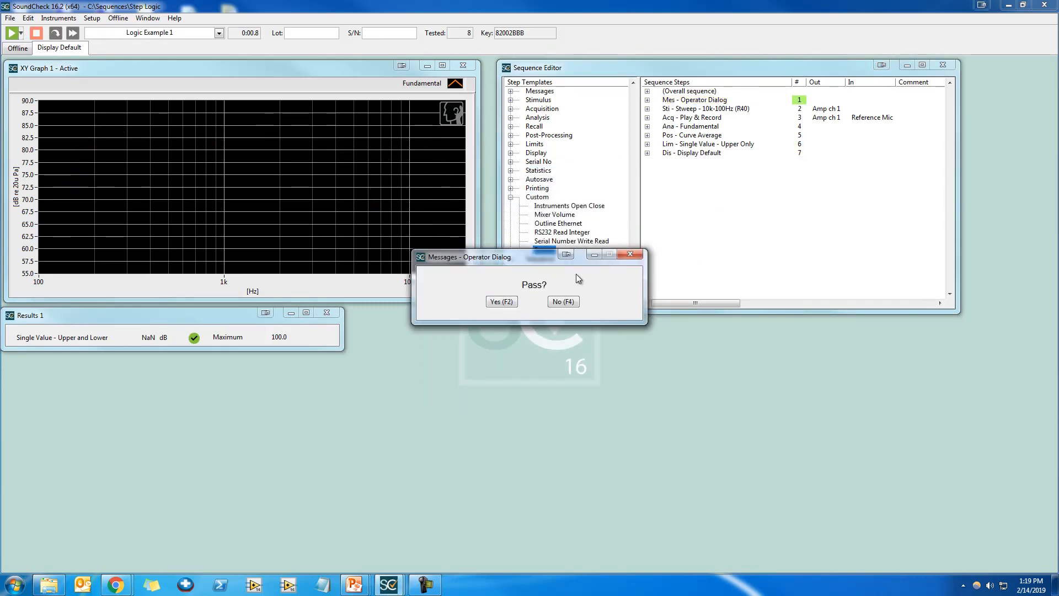
click(629, 255)
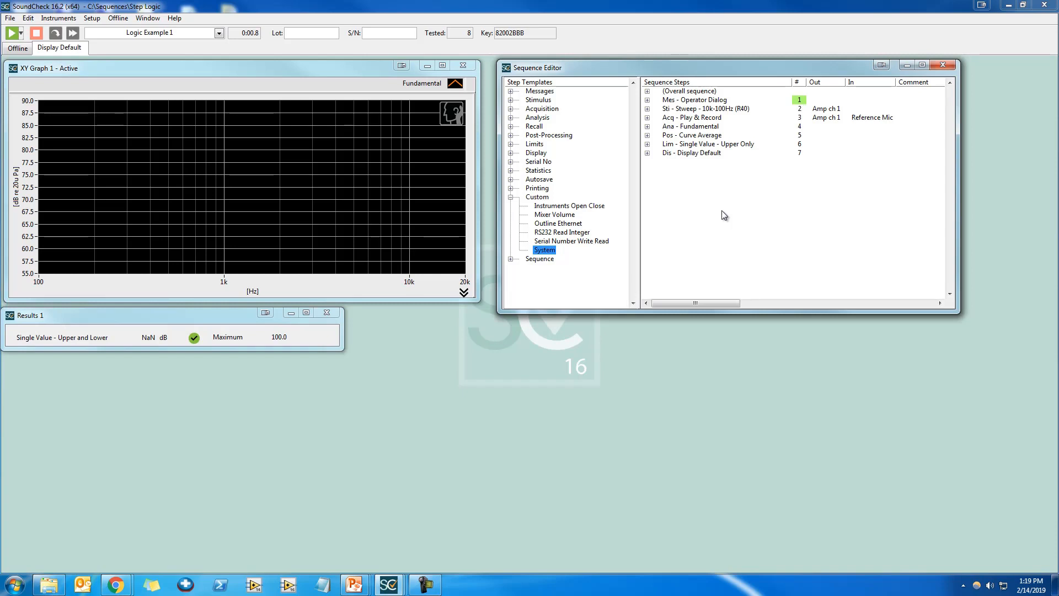
Configure the Single Value - Upper Only limit step to jump on PASS to Display Default and on FAIL to Operator Dialog
right_click(722, 144)
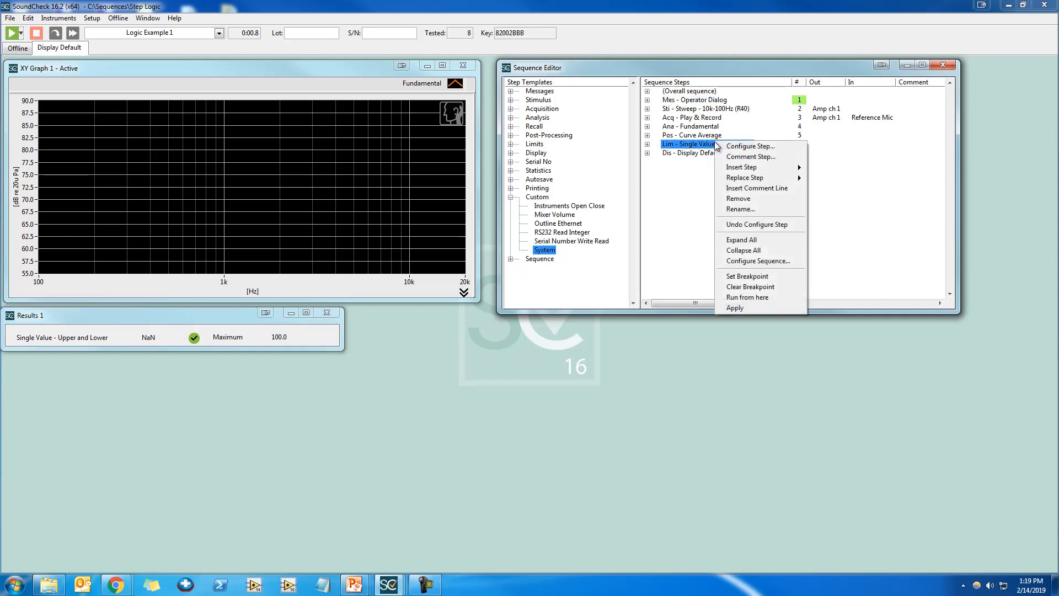
click(748, 146)
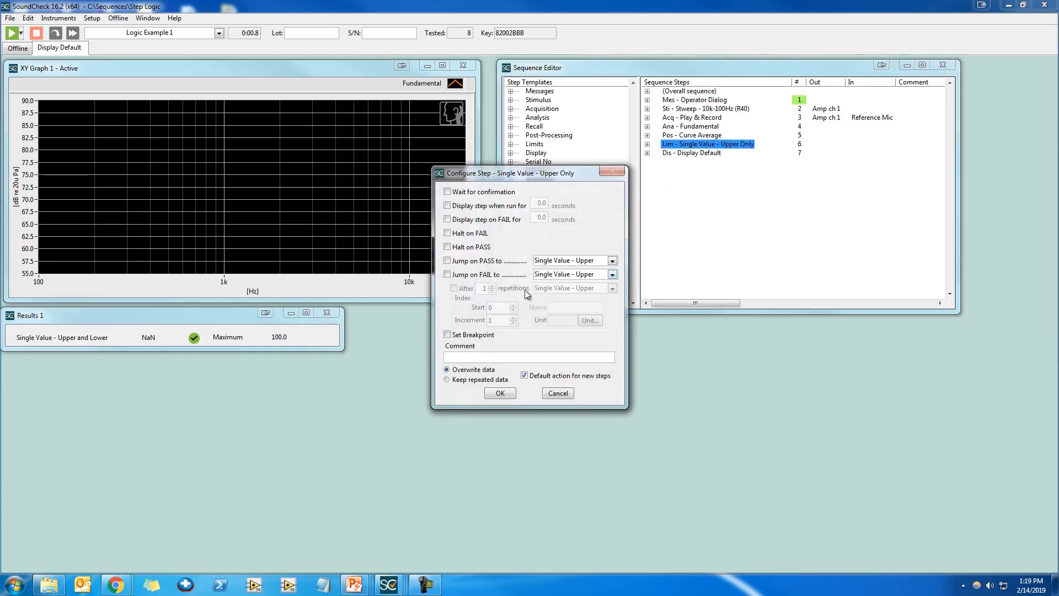
click(491, 264)
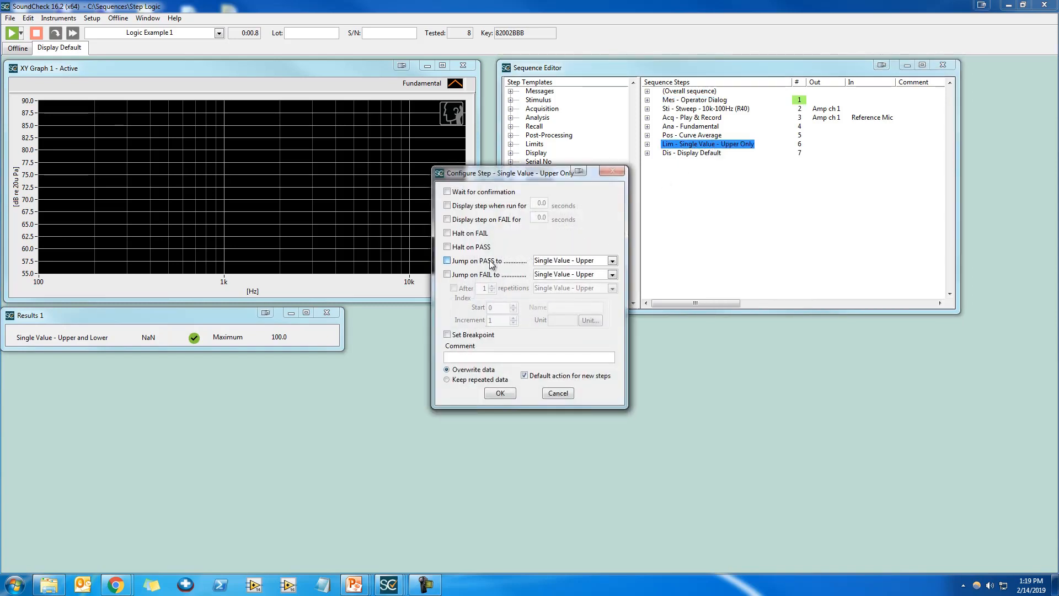
click(558, 263)
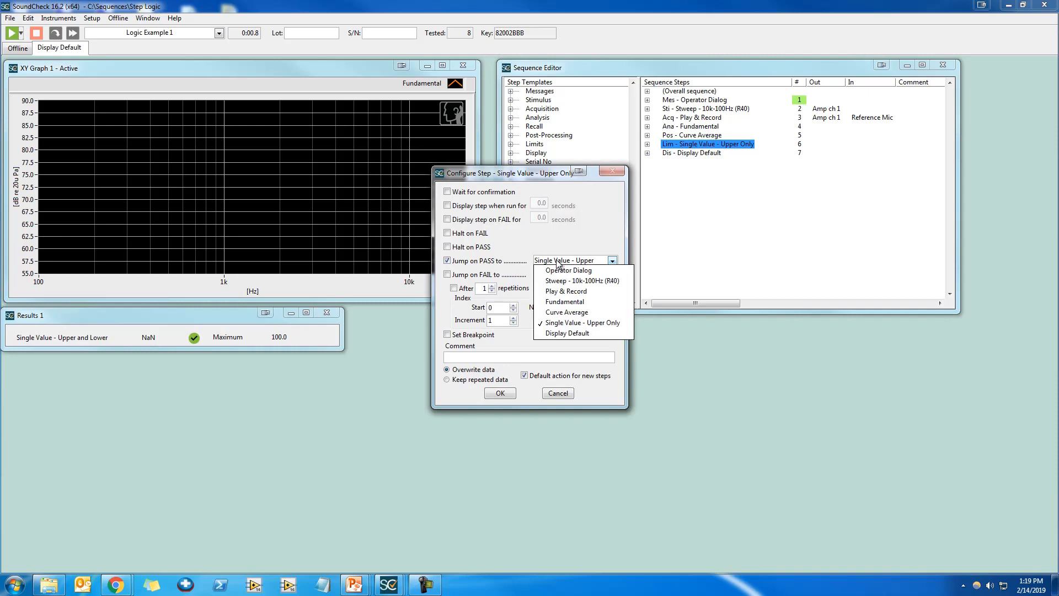
click(561, 337)
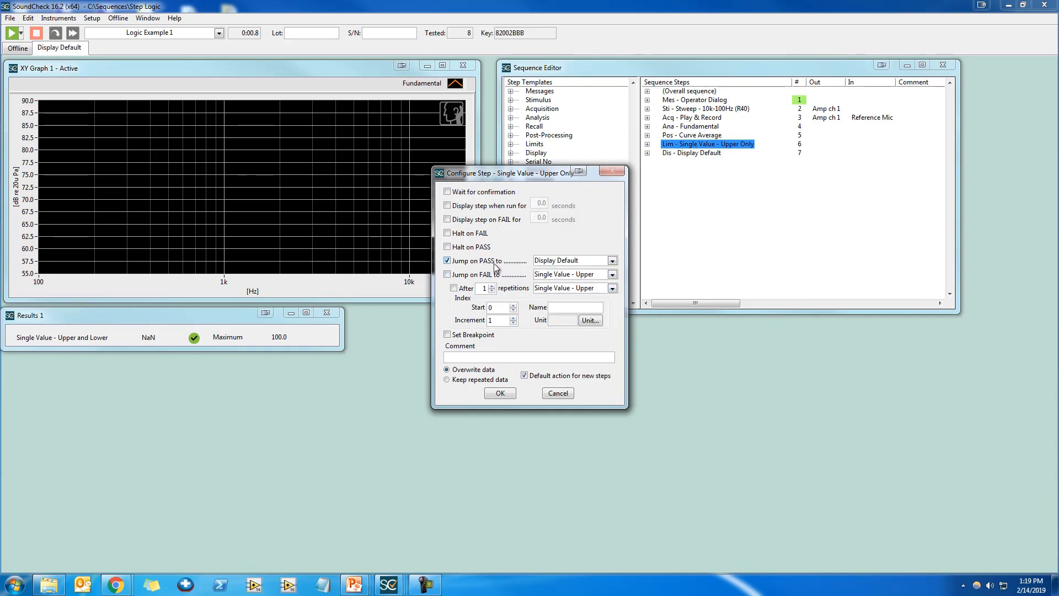
click(483, 276)
click(551, 278)
click(564, 291)
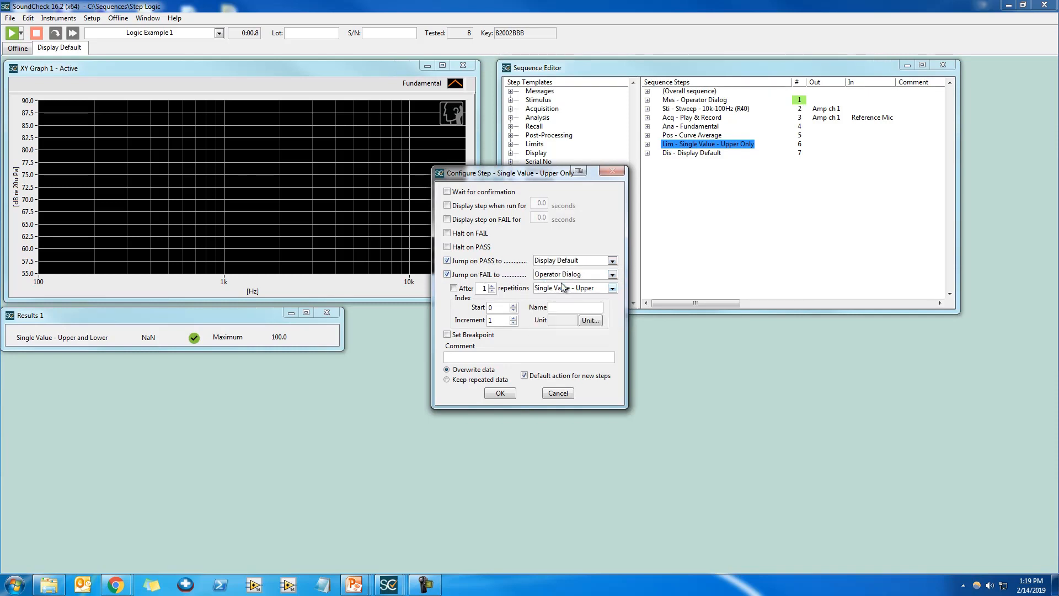
click(499, 395)
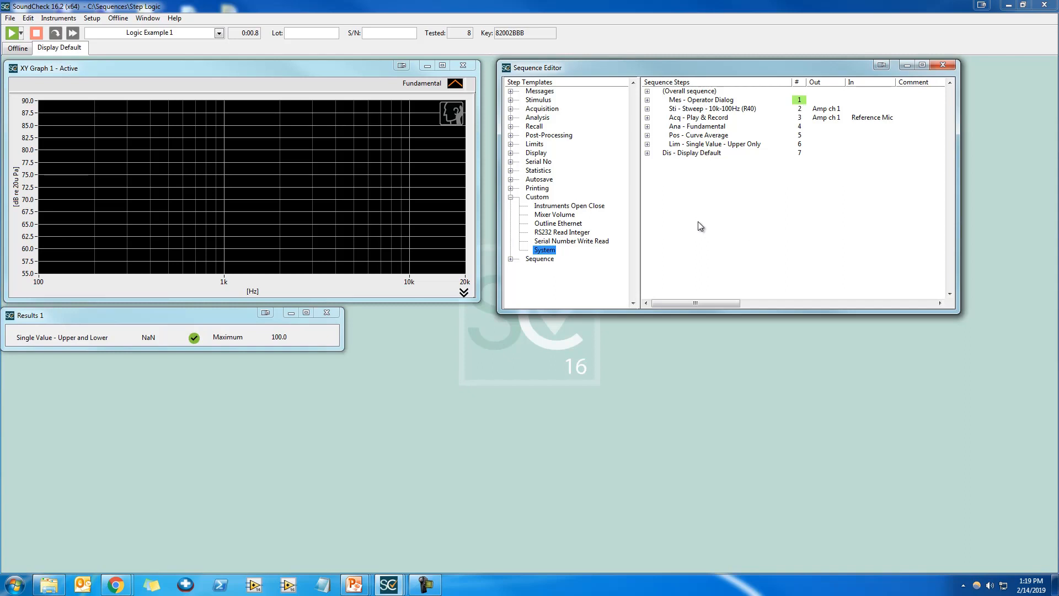
Change the Jump on FAIL target of the Single Value - Upper Only step to Play & Record
right_click(712, 144)
click(720, 154)
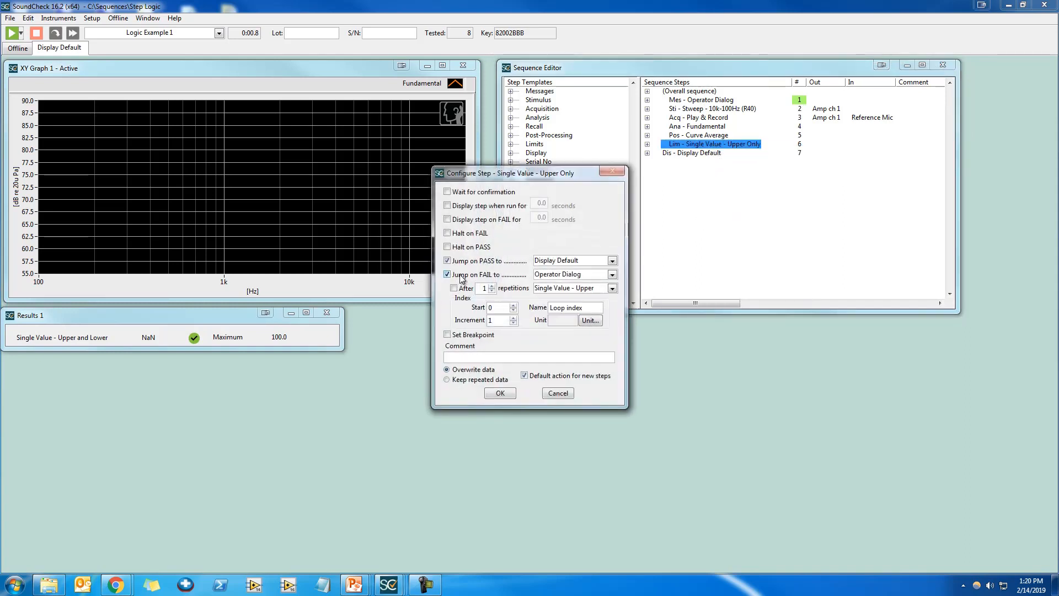
click(537, 275)
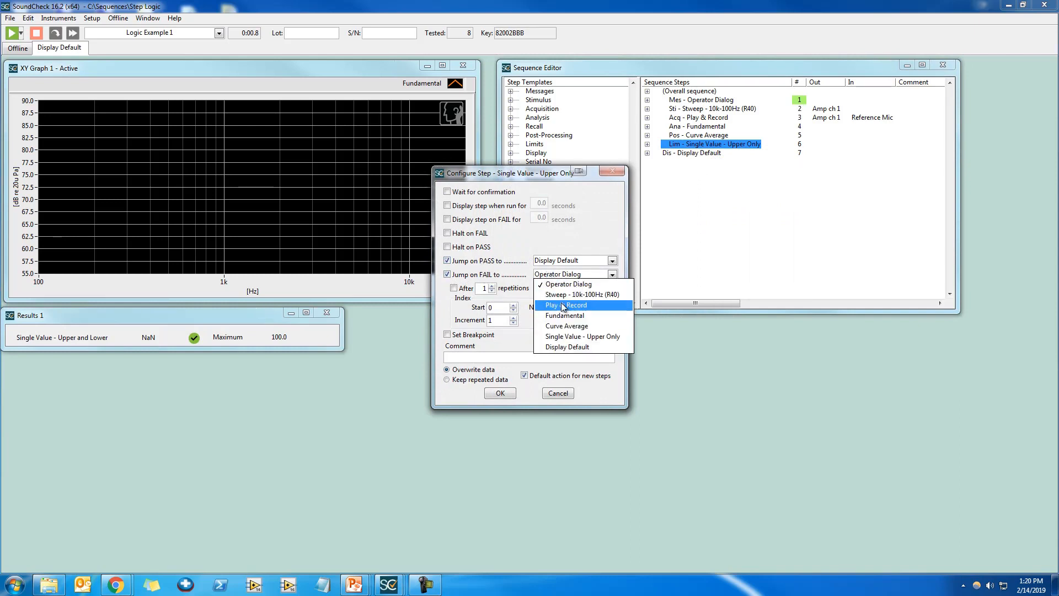
click(568, 306)
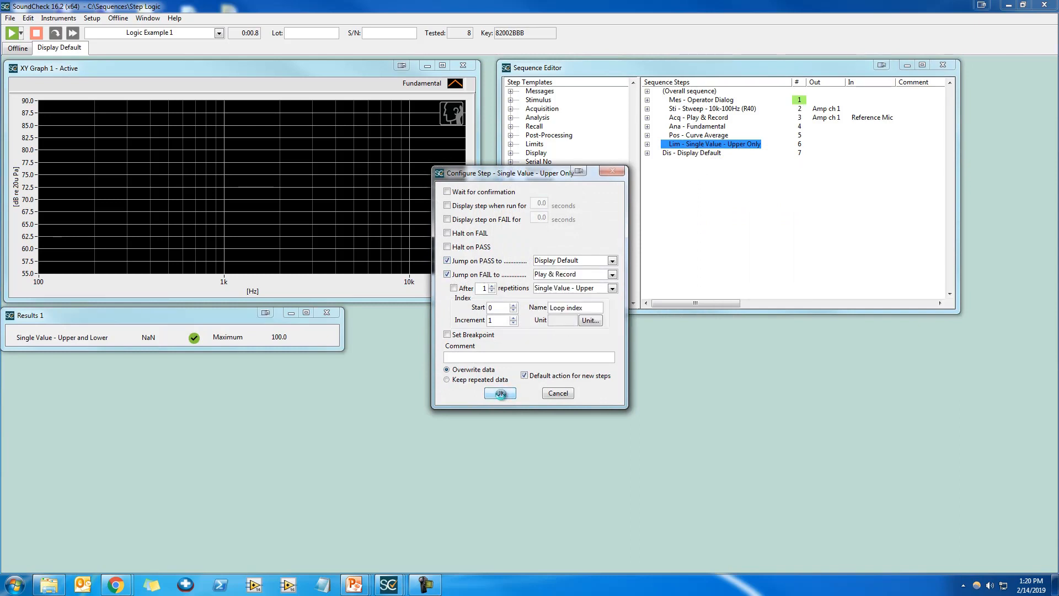
click(501, 392)
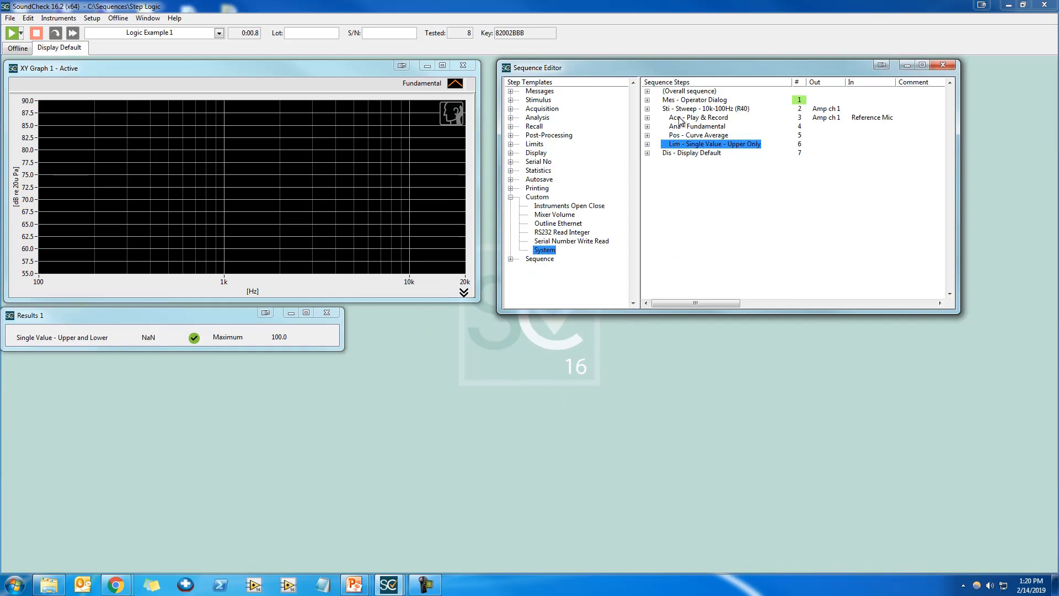
click(703, 193)
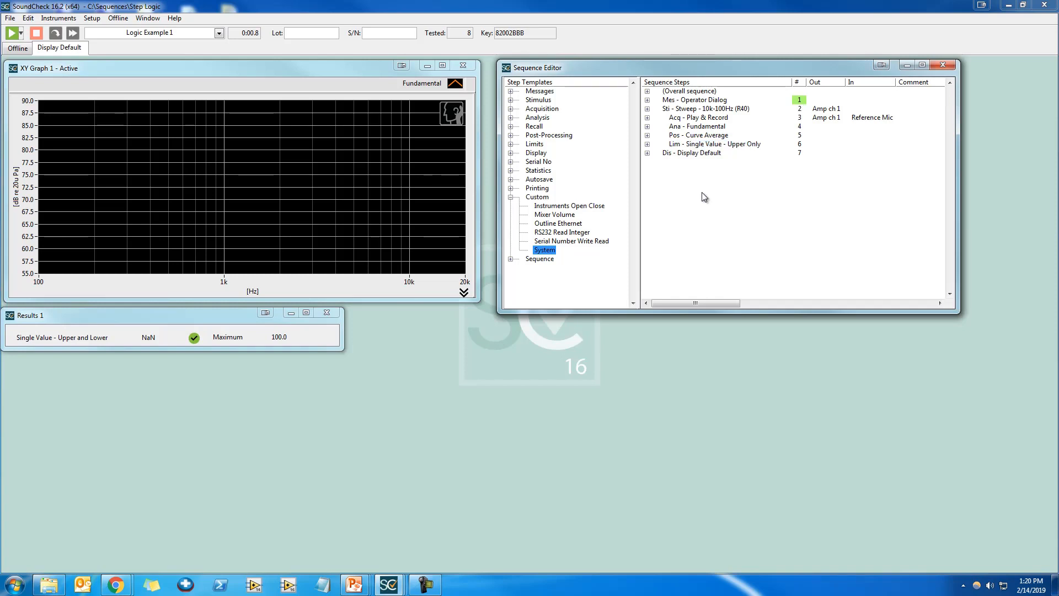
Run the sequence with the configured jump conditions, answering Yes to the Pass? prompt
key(F2)
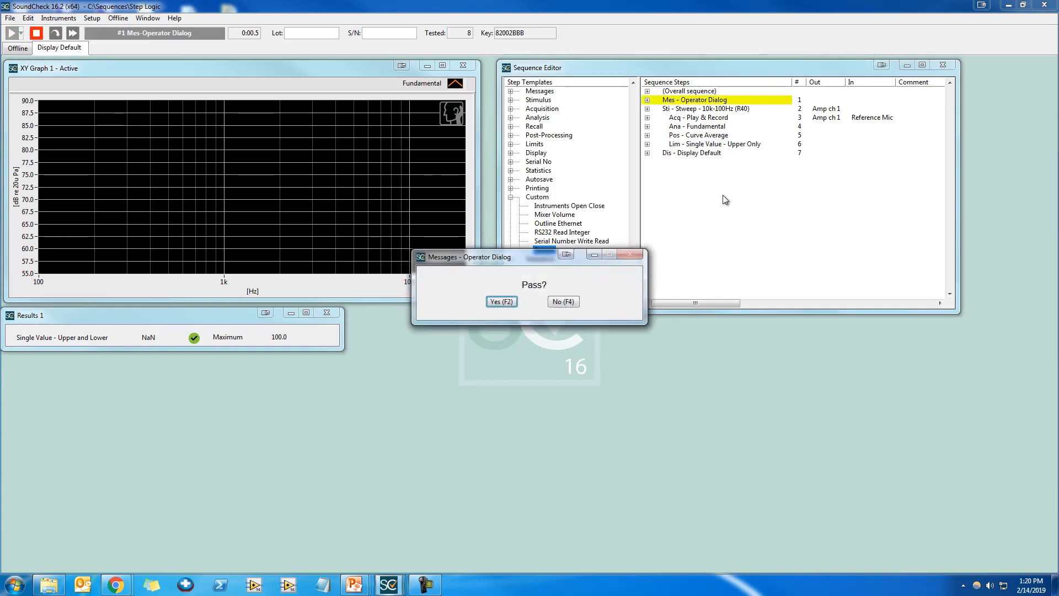
key(F2)
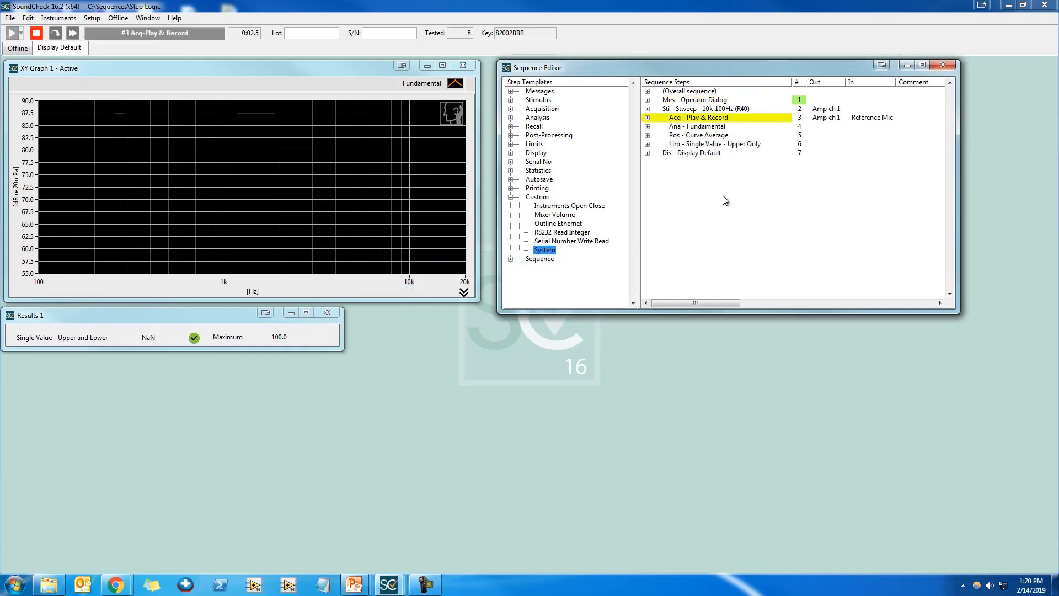
click(714, 174)
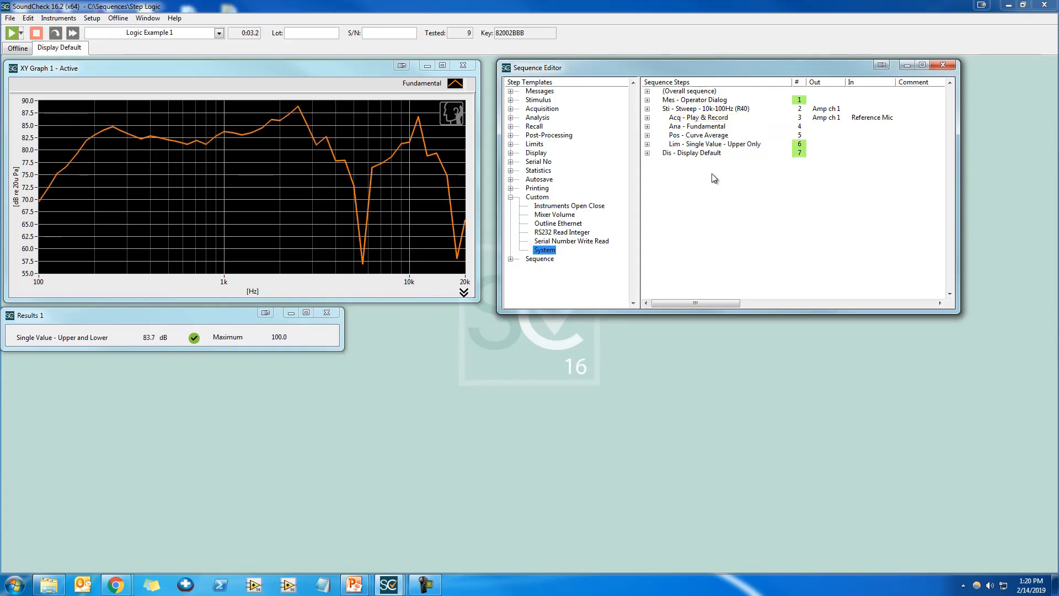
Set the upper limit of the Single Value - Upper Only step to 60 dB
double_click(696, 144)
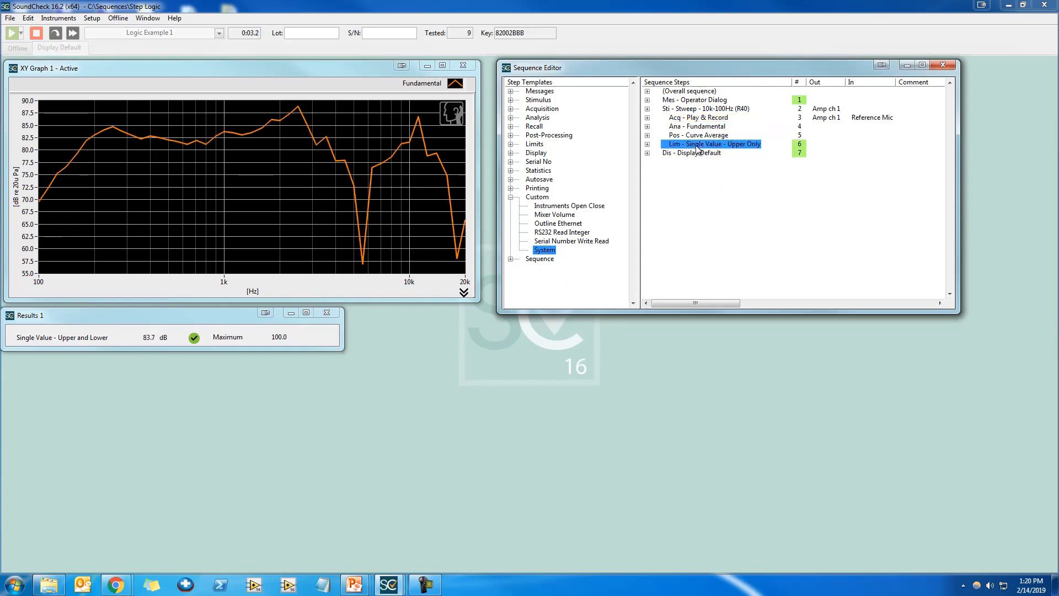
double_click(450, 301)
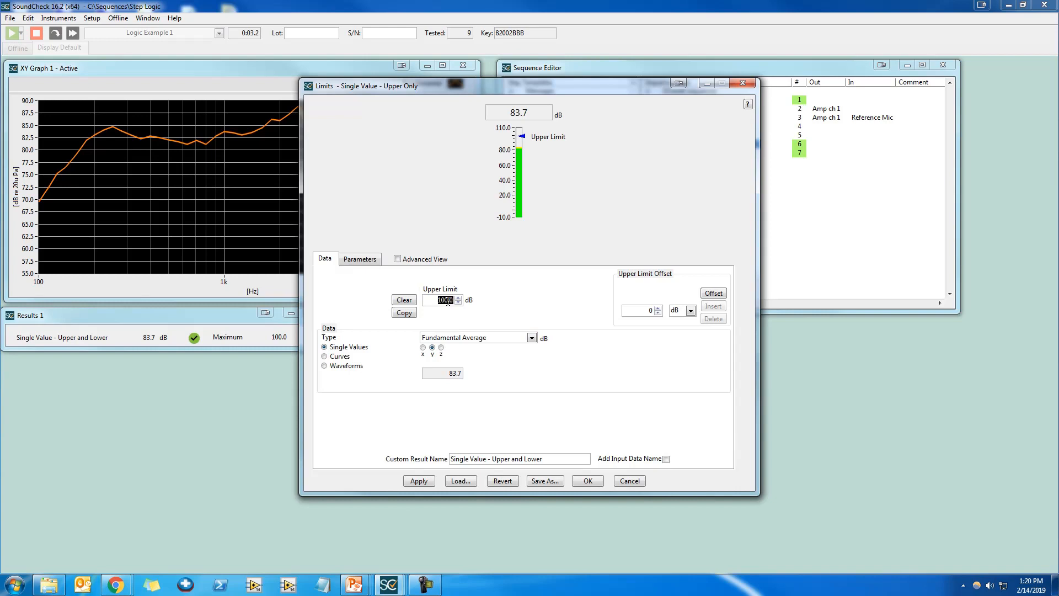
text(60)
click(588, 481)
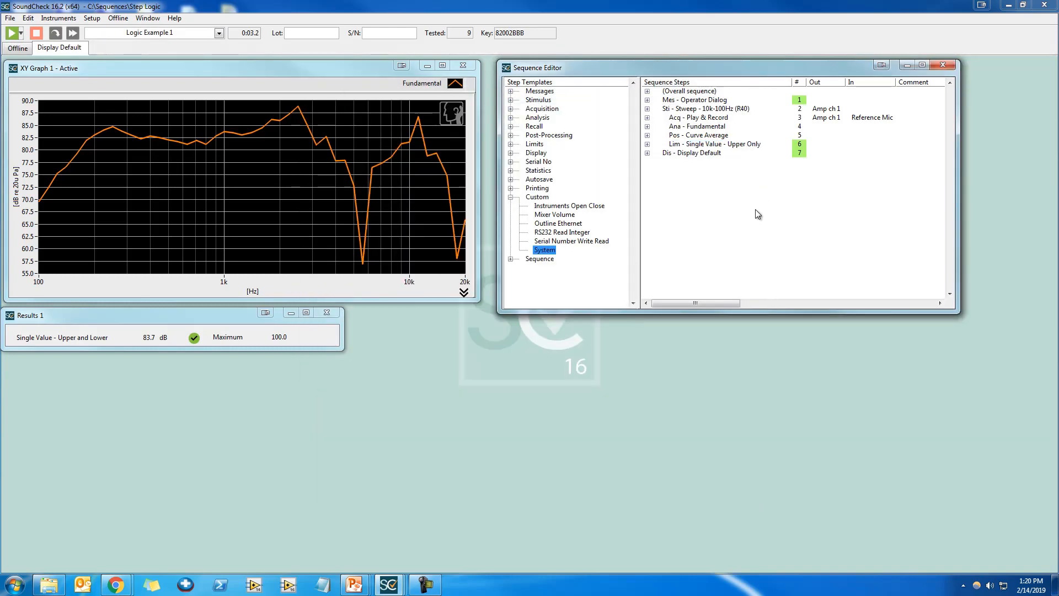
Run the sequence answering Yes to the Pass? prompt, and stop it while it loops back to Play & Record
key(F2)
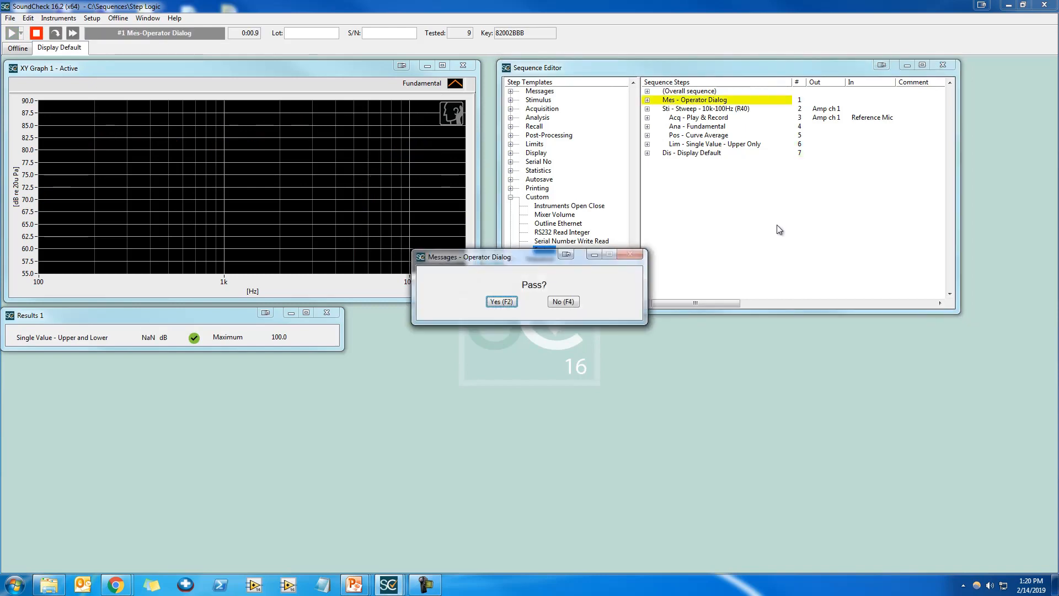
key(F2)
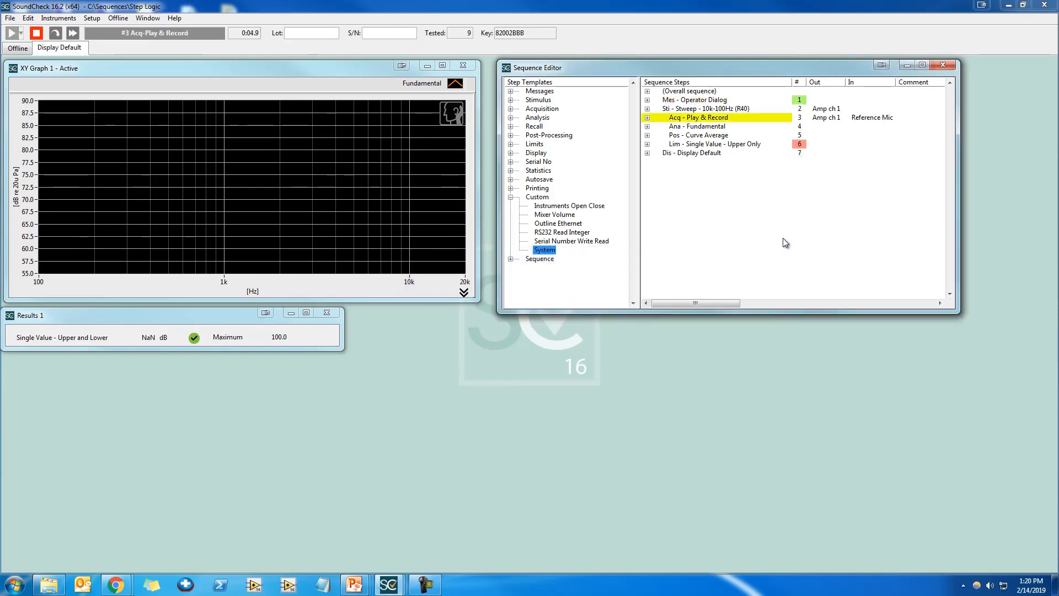
click(36, 33)
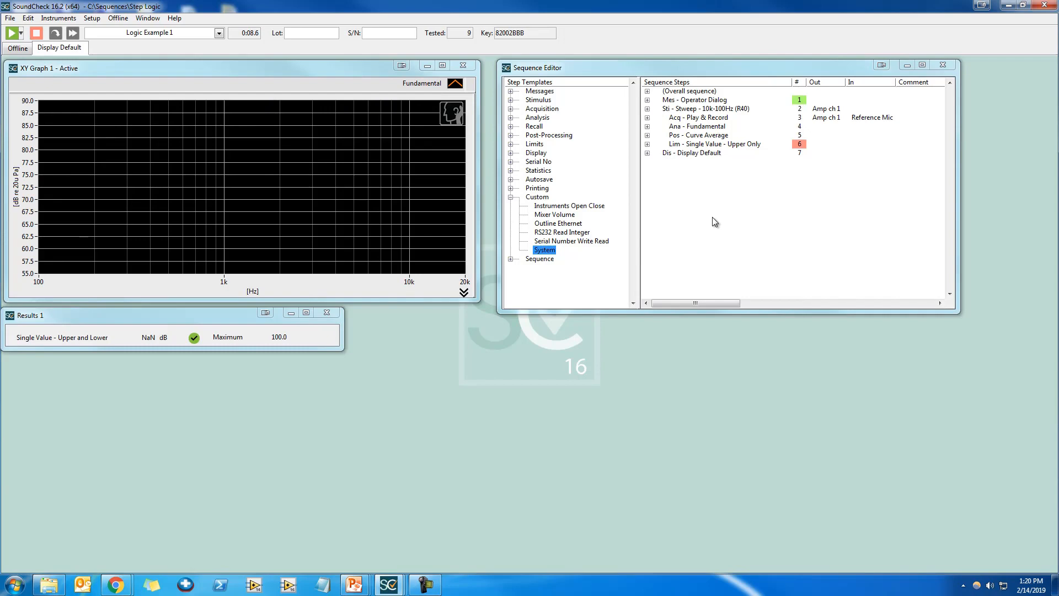
Set the upper limit of the Single Value - Upper Only step to 82 dB and run the sequence, answering Yes to the prompt
double_click(715, 145)
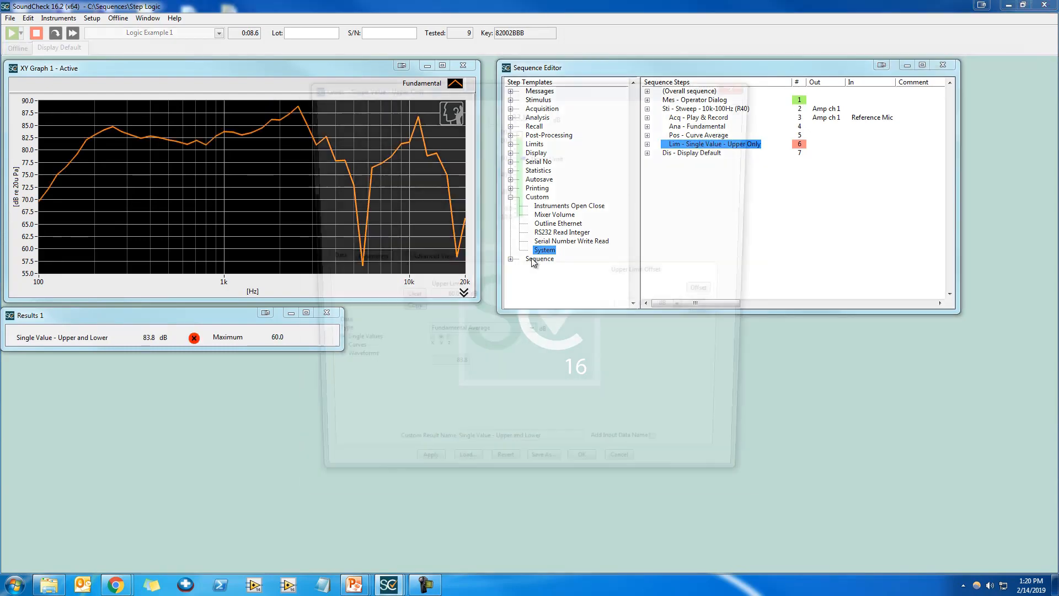
double_click(441, 299)
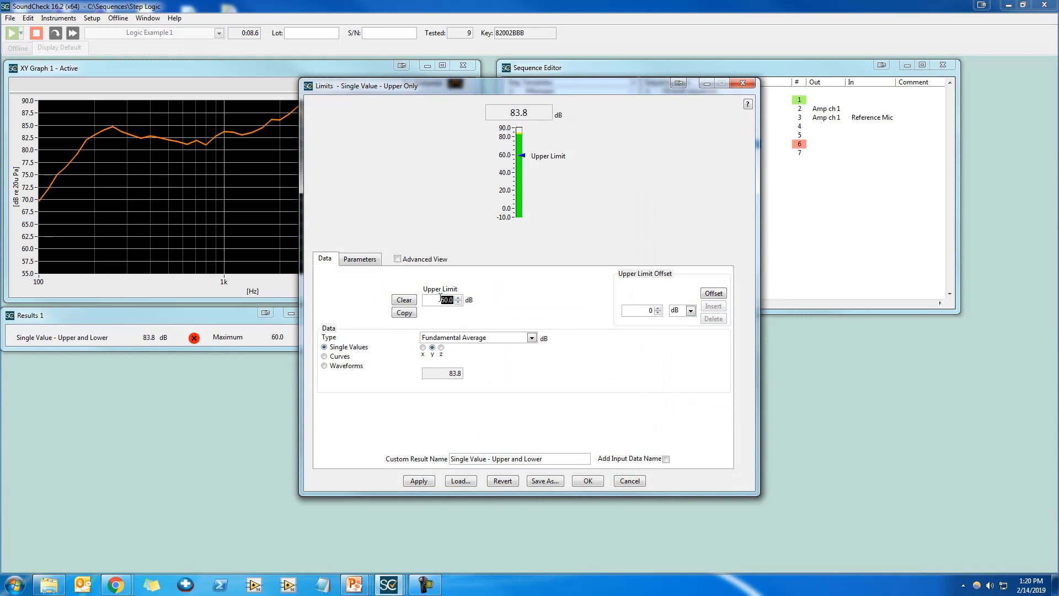
key(BackSpace)
text(80)
click(588, 481)
key(F2)
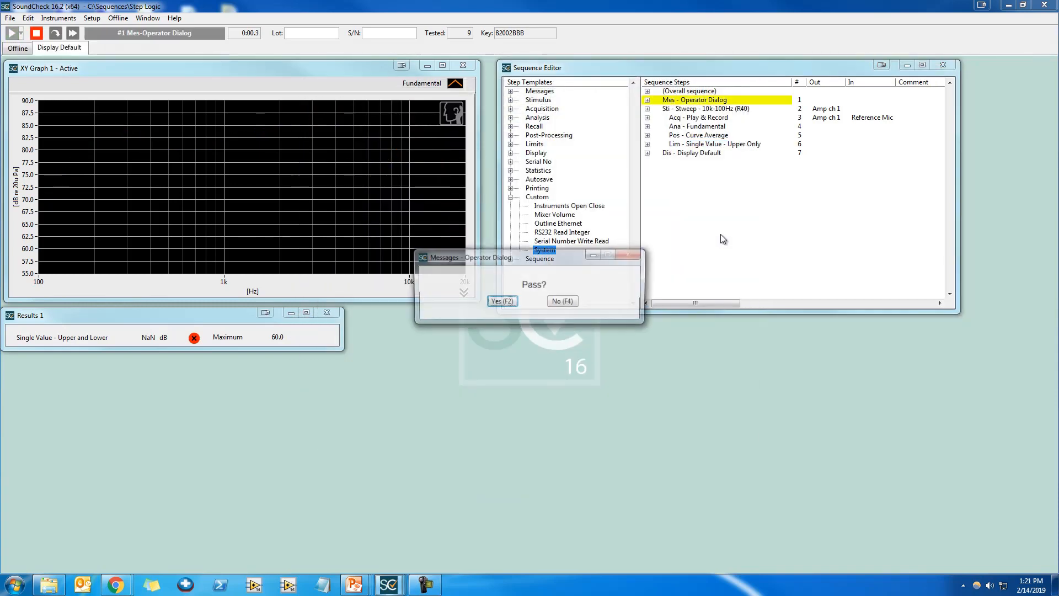
key(F2)
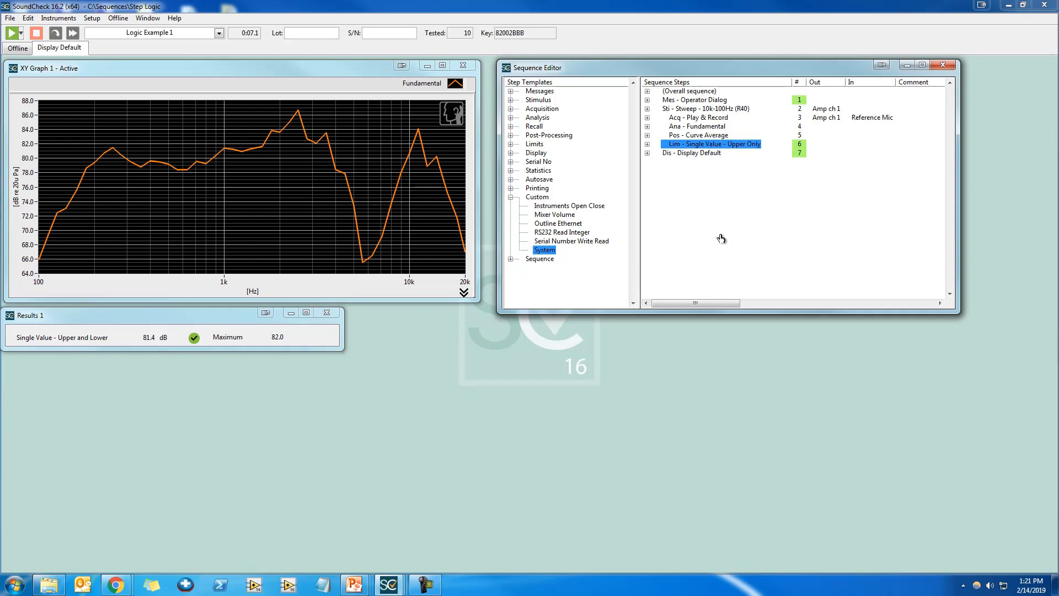
Make the Single Value - Upper Only step jump to Display Default after 5 FAIL repetitions, and run the sequence answering Yes to the prompt
right_click(696, 142)
click(703, 150)
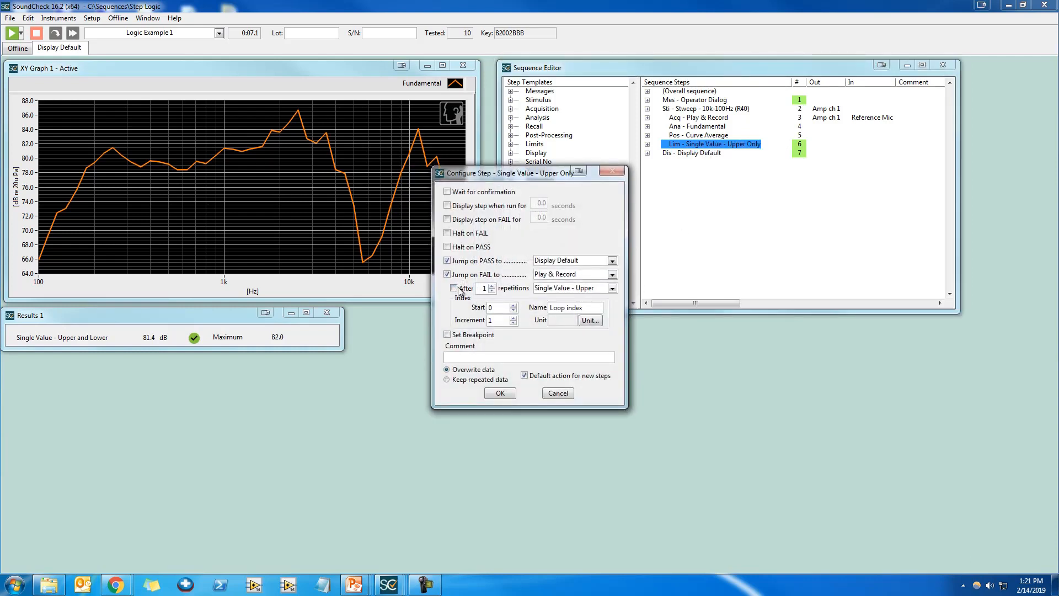
click(612, 288)
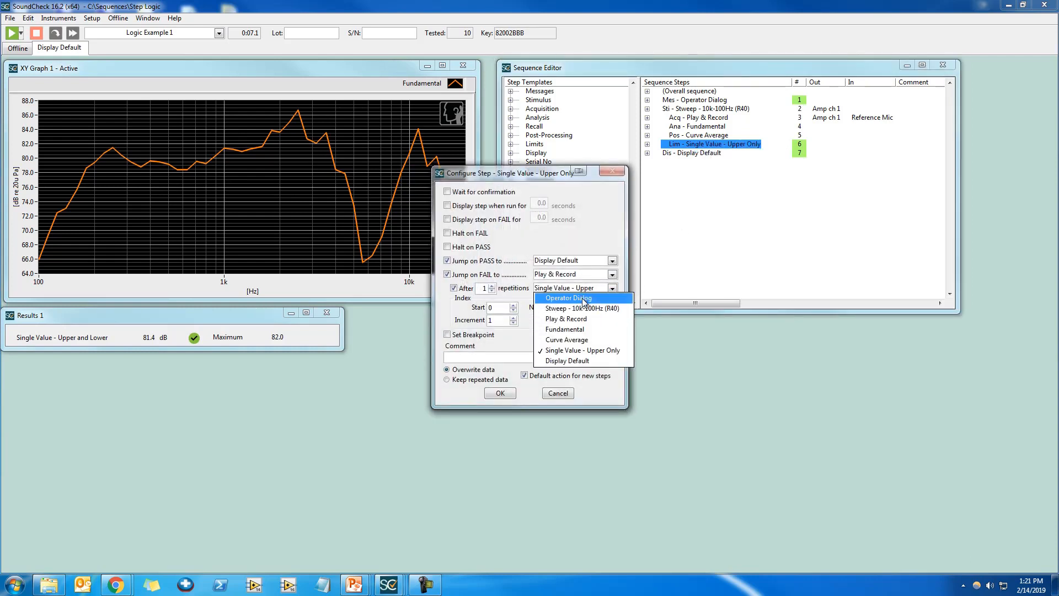
click(587, 362)
click(491, 286)
click(492, 286)
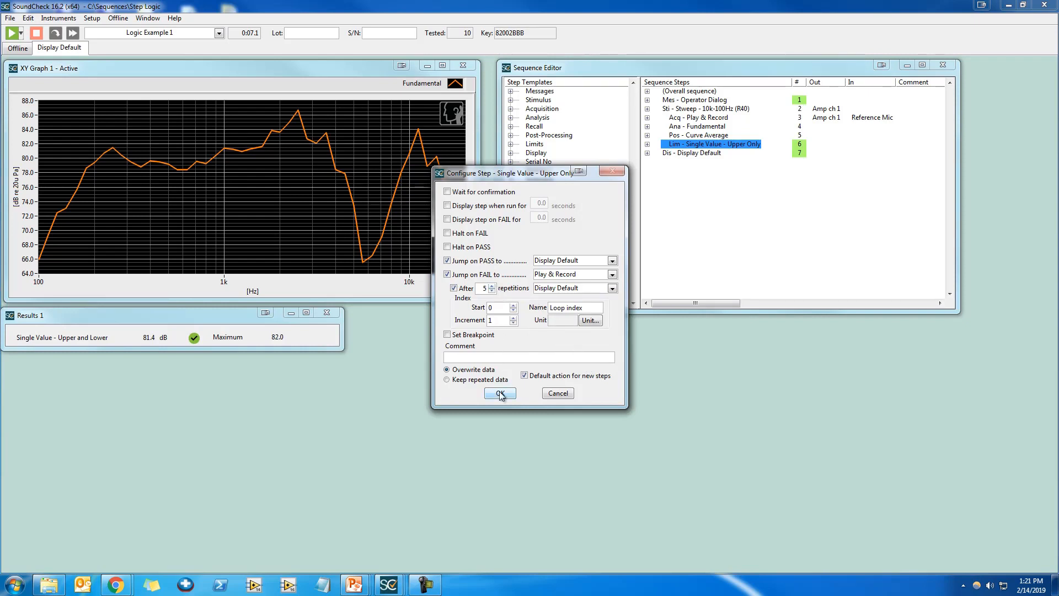
click(484, 266)
click(501, 393)
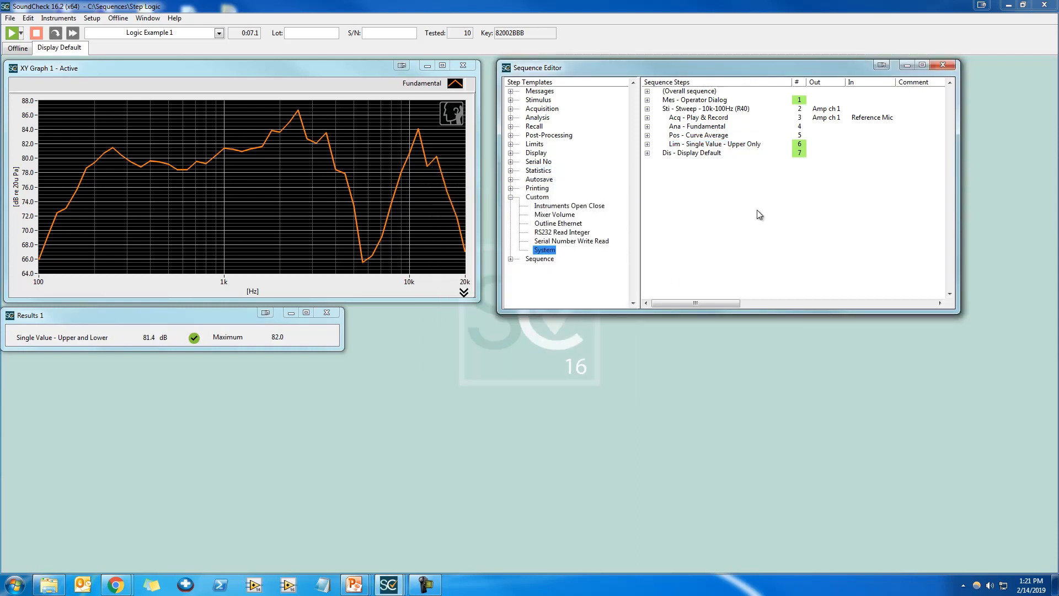
key(F2)
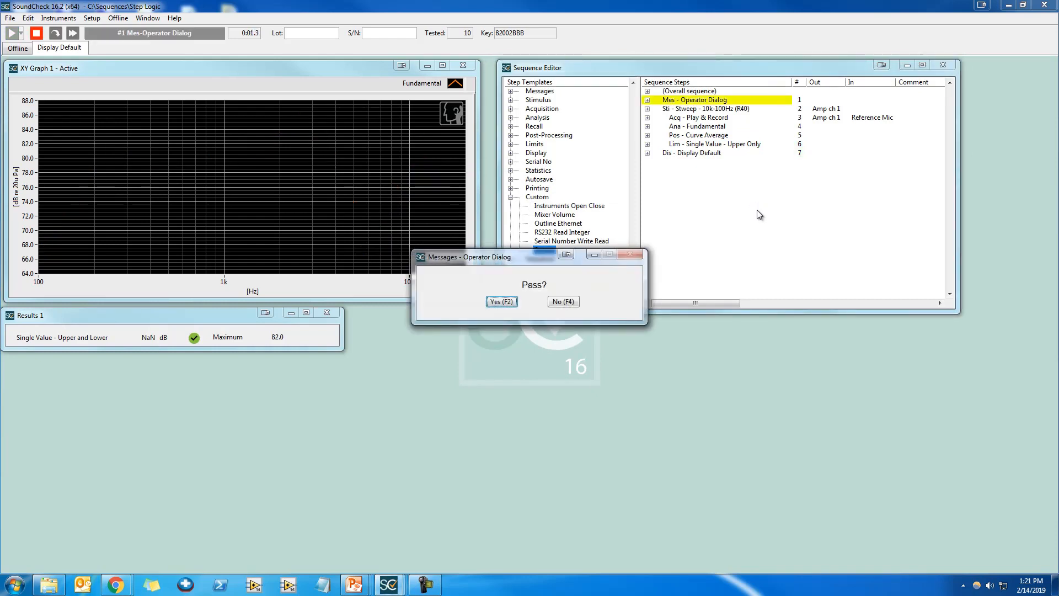
key(F2)
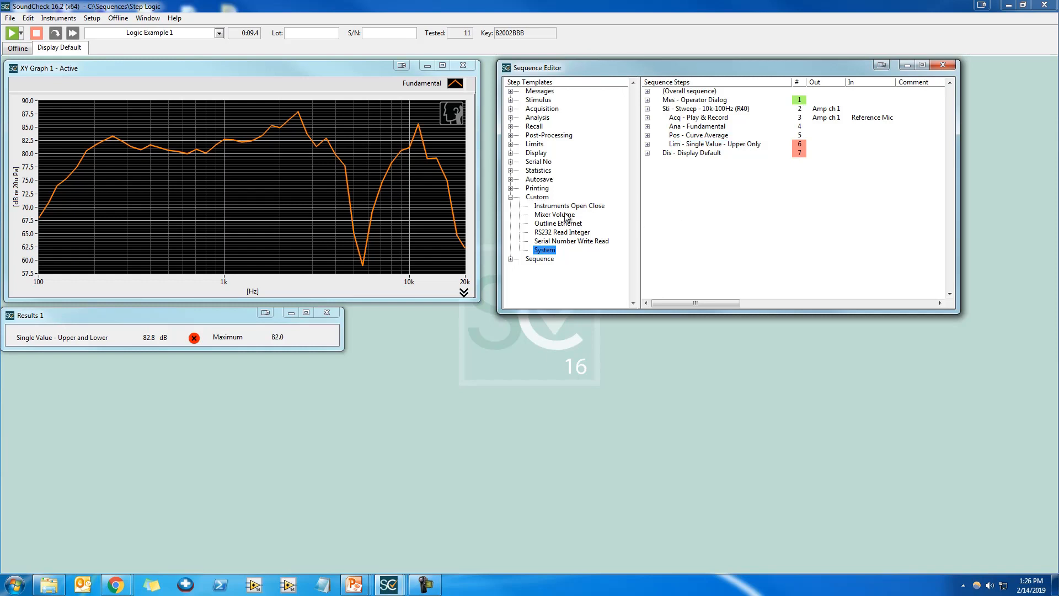
Insert a Curve - Floating Limits step before the Single Value - Upper Only step and select the Fundamental curve as its data
click(511, 197)
click(511, 144)
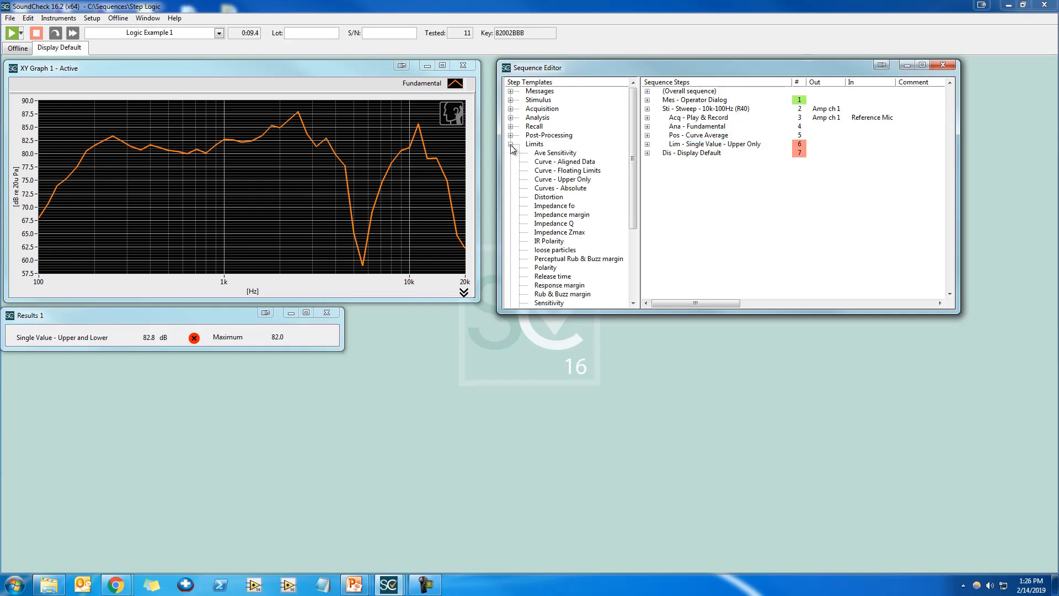
drag(549, 171, 713, 145)
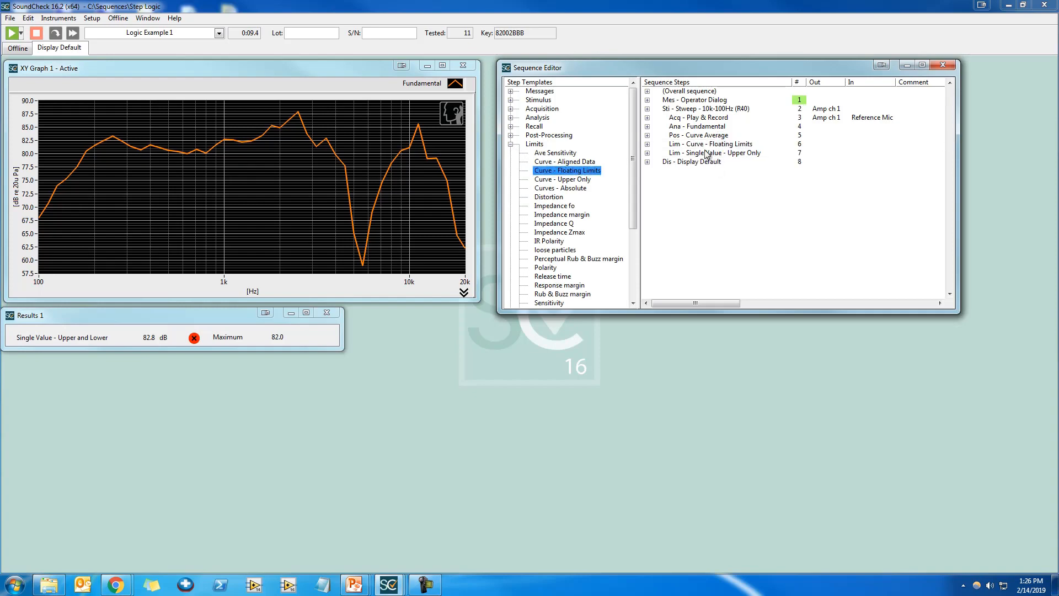
click(498, 338)
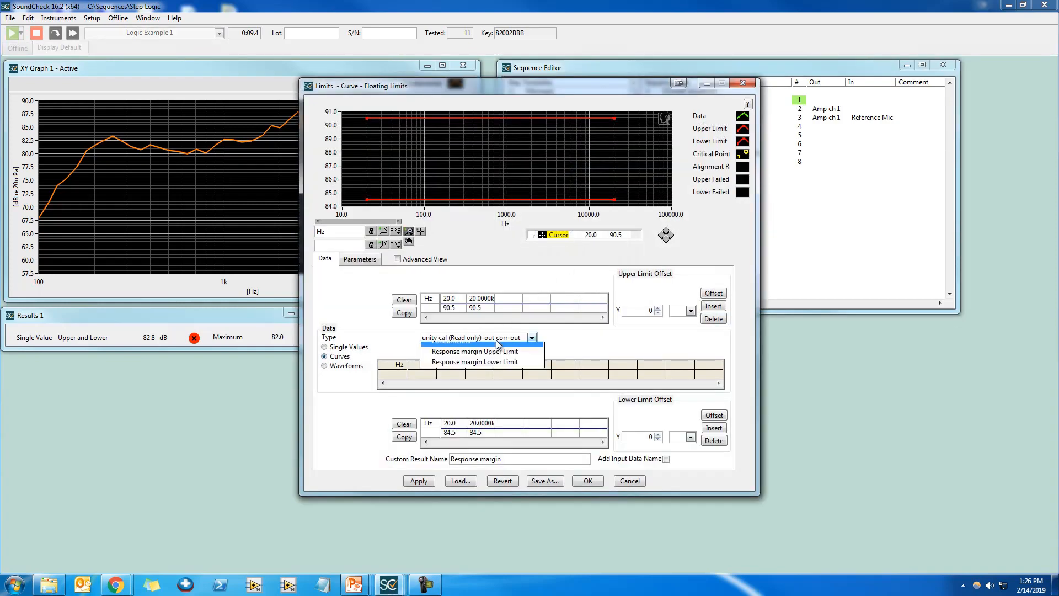
key(Return)
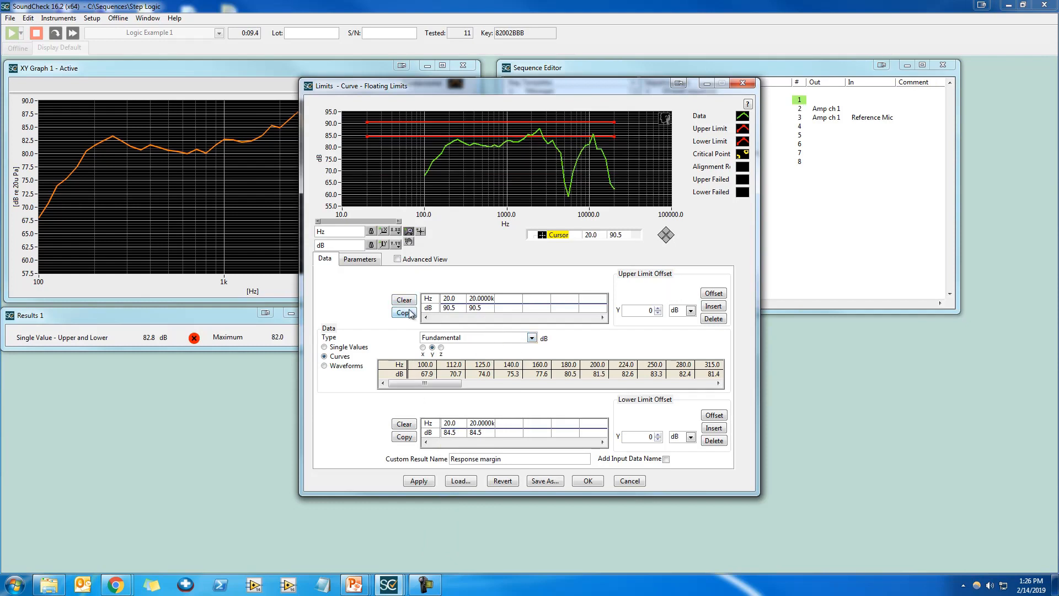
Show the advanced limit controls and copy the Fundamental curve data into both the upper and lower limits
click(399, 259)
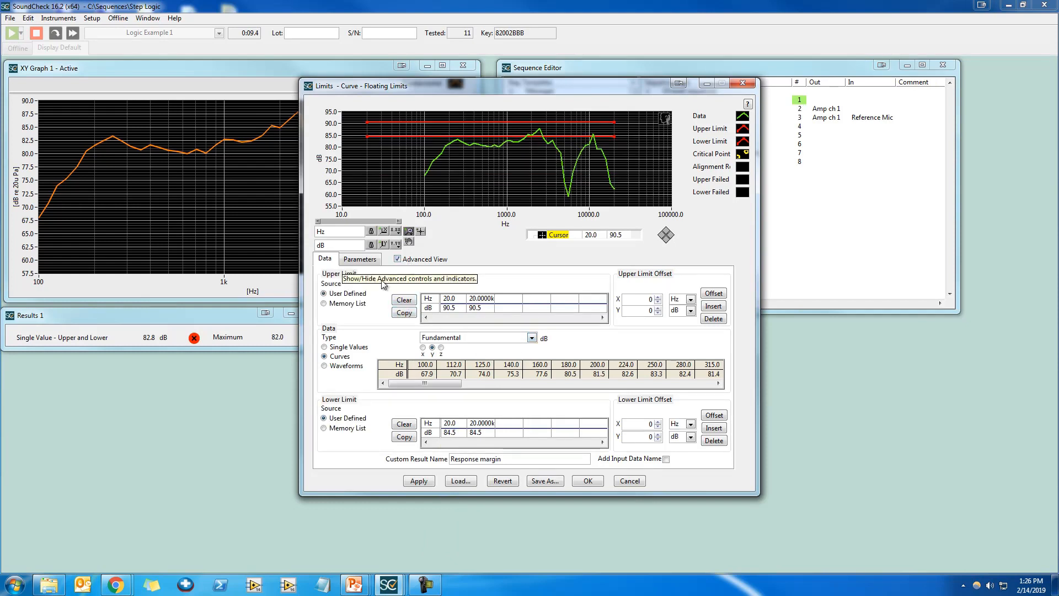
click(402, 314)
click(403, 437)
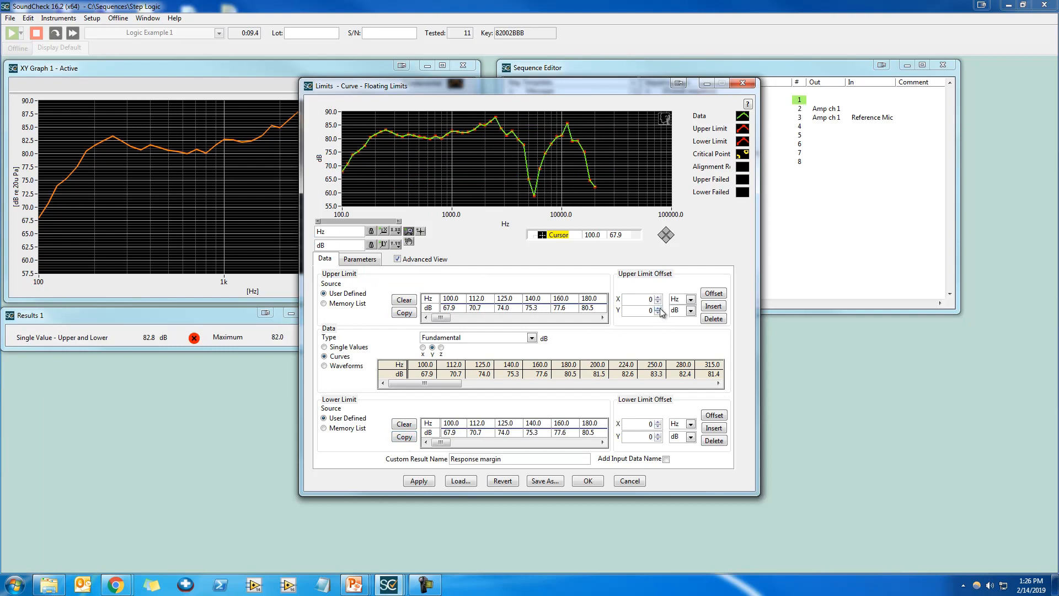
Offset the upper limit curve by 3 dB and the lower limit curve by -3 dB, and accept the floating limits
click(713, 293)
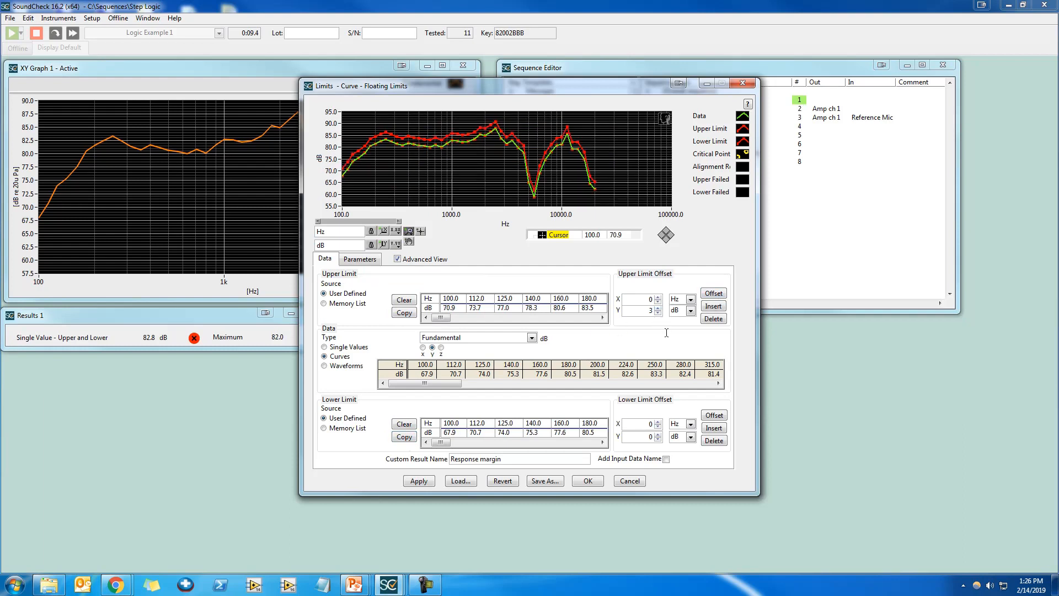
click(658, 440)
click(658, 440)
click(658, 439)
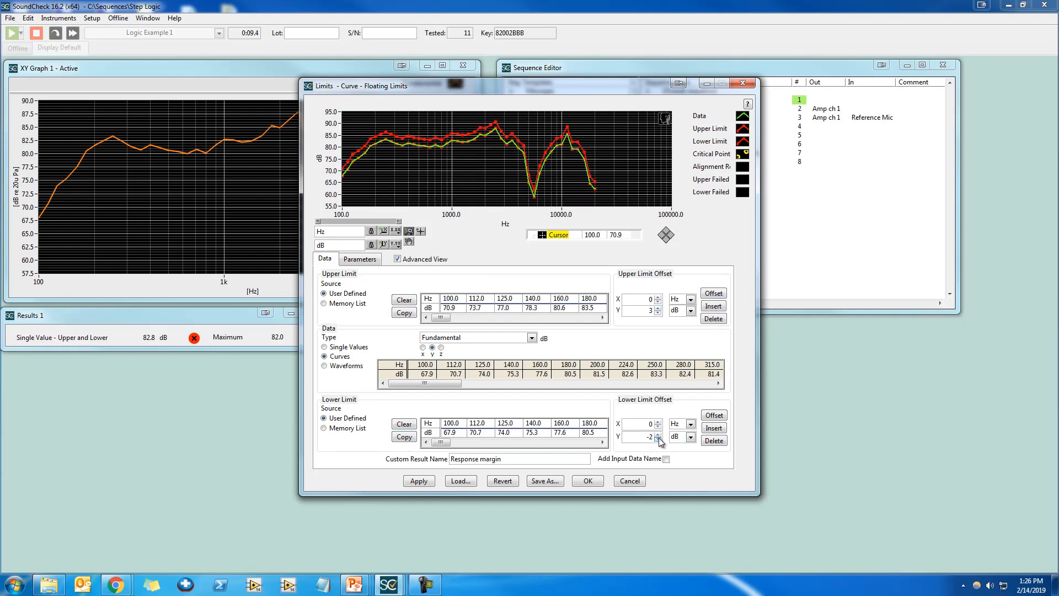
click(713, 415)
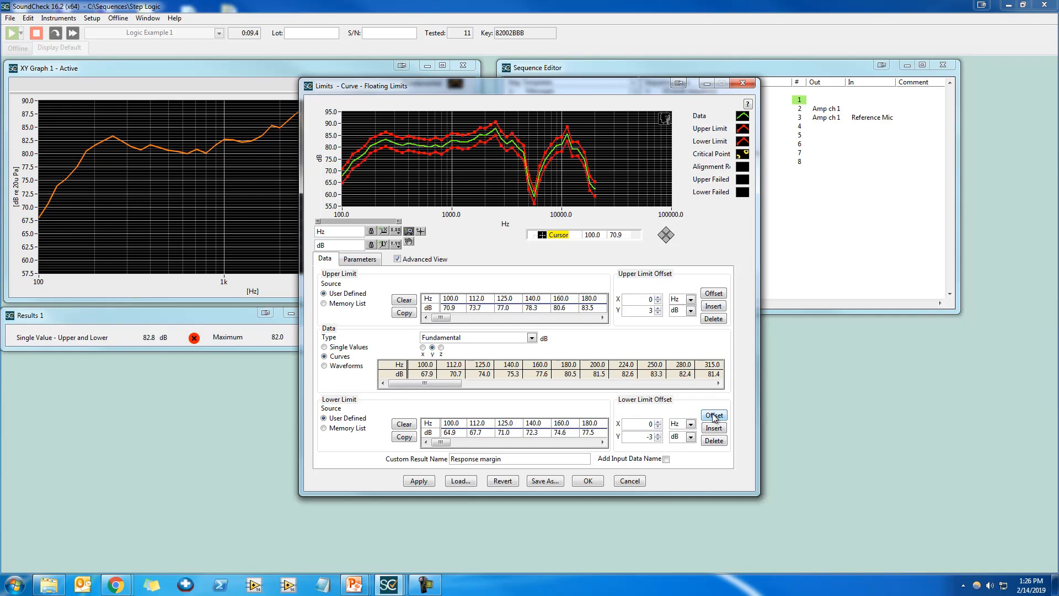
click(588, 481)
click(726, 216)
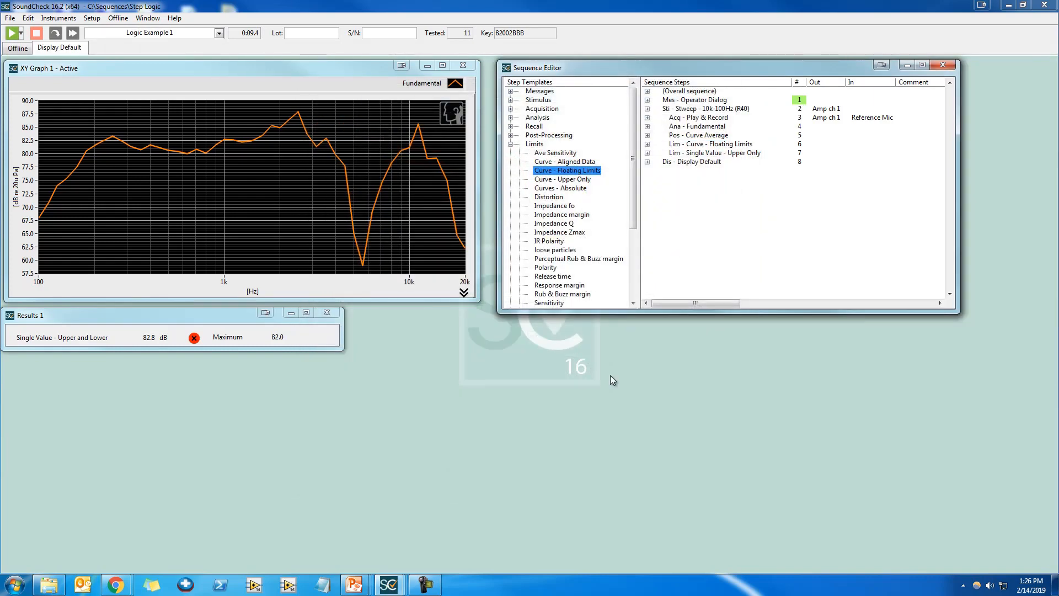
Add the Response margin upper and lower limit curves to the XY graph and the Response margin result to the results table
double_click(610, 375)
click(719, 446)
shift+click(720, 455)
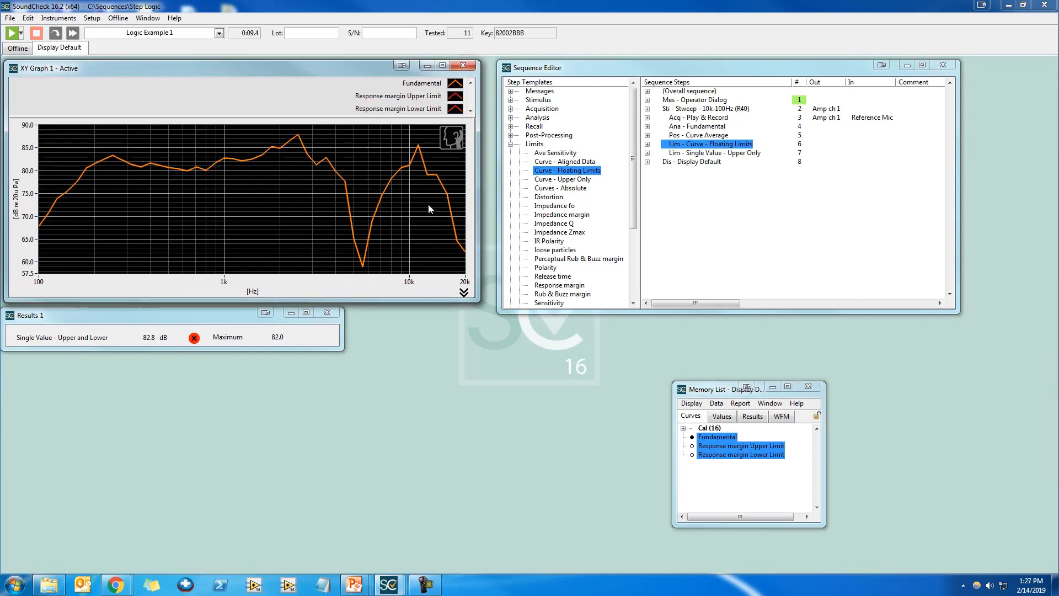
click(746, 422)
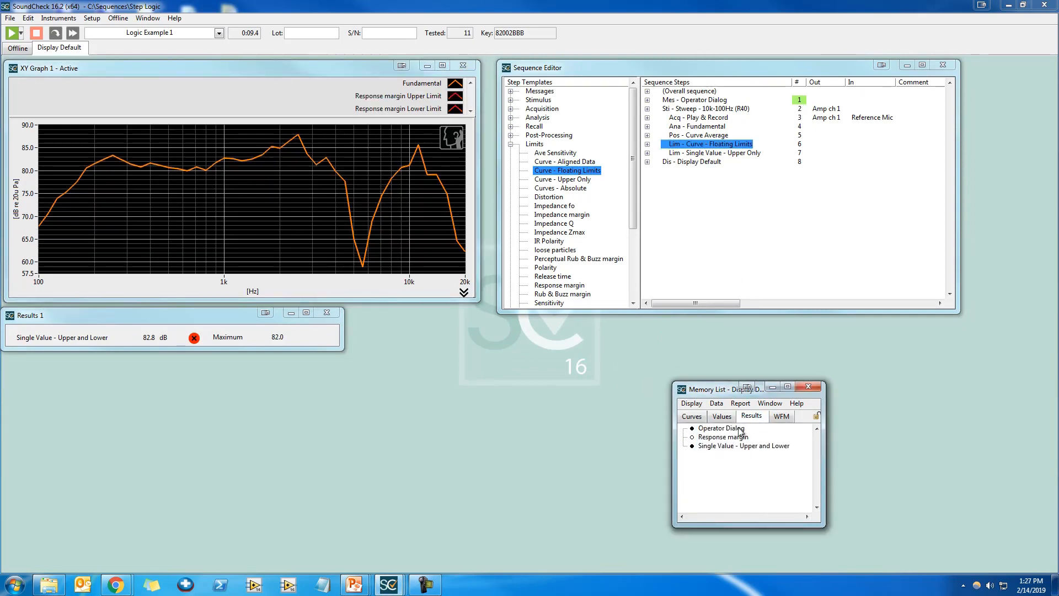
click(708, 438)
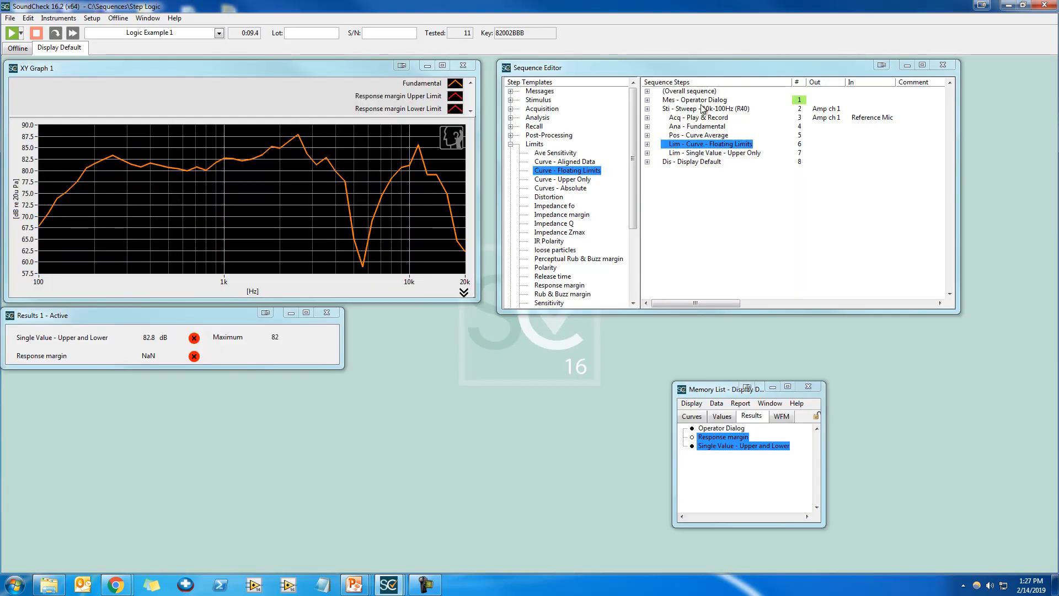
Make the Operator Dialog step halt on FAIL and run the sequence, answering Yes to the prompt
double_click(718, 99)
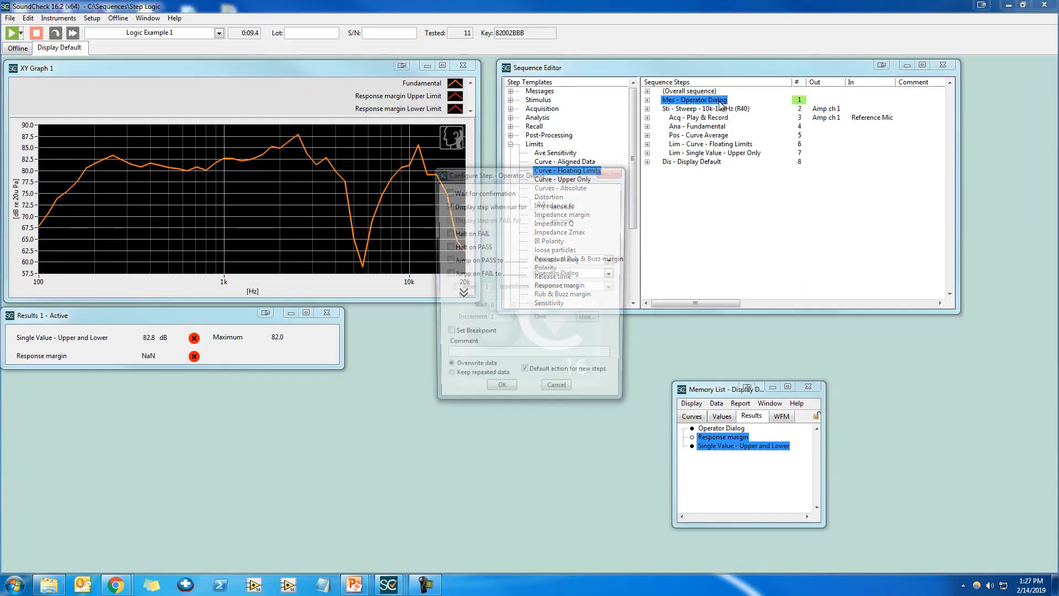
click(476, 236)
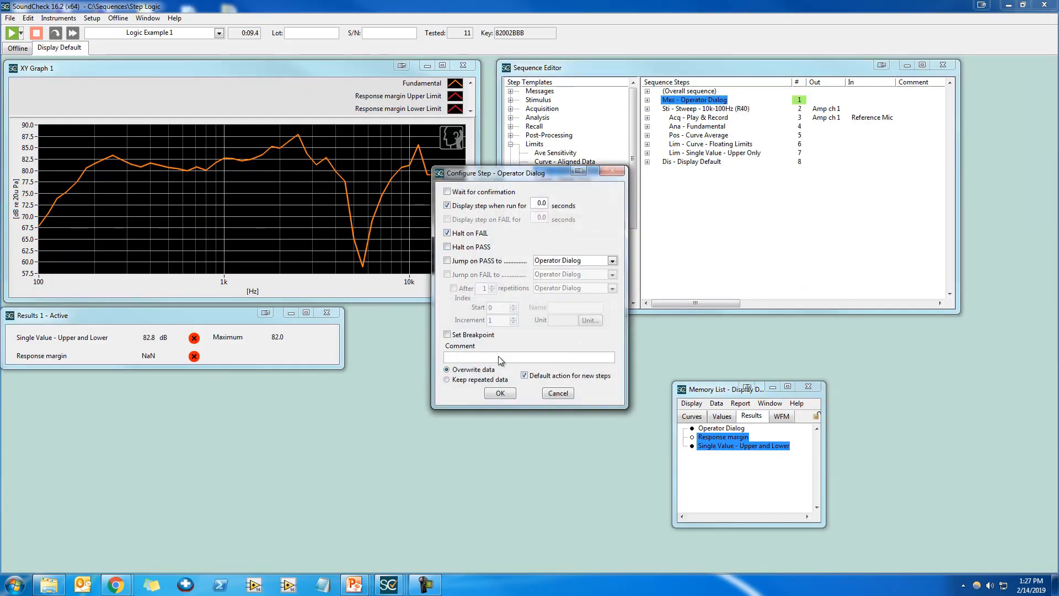
click(503, 394)
click(710, 251)
key(F2)
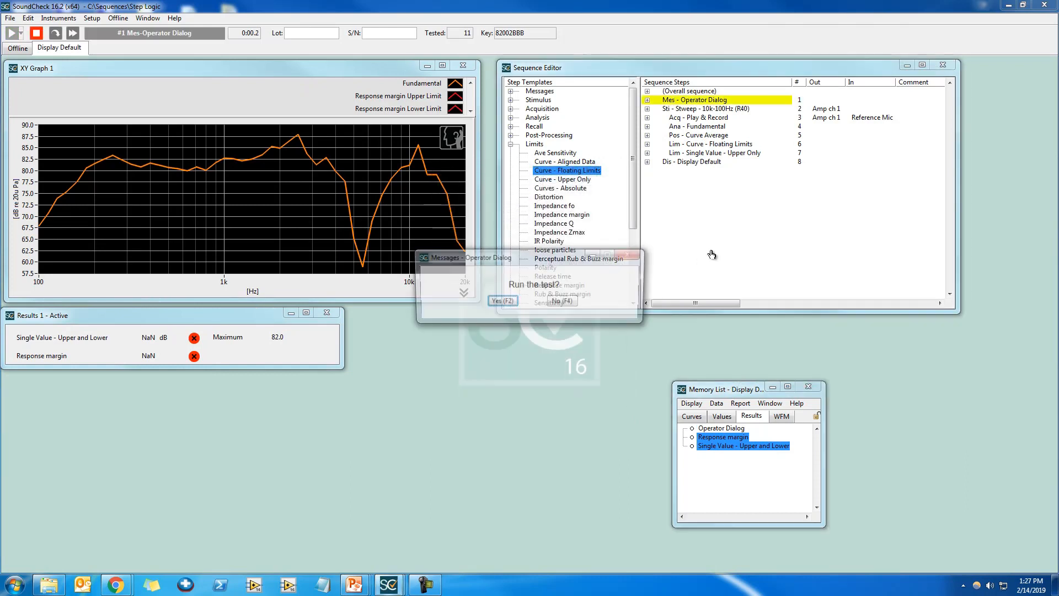
key(F2)
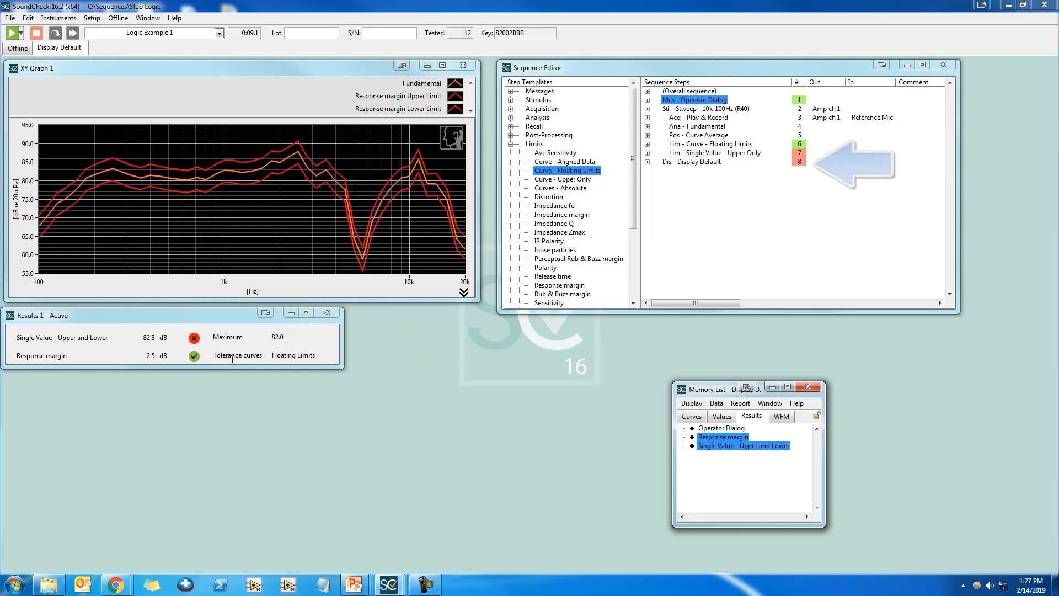
Turn off the jump on FAIL for the Single Value - Upper Only step
click(716, 210)
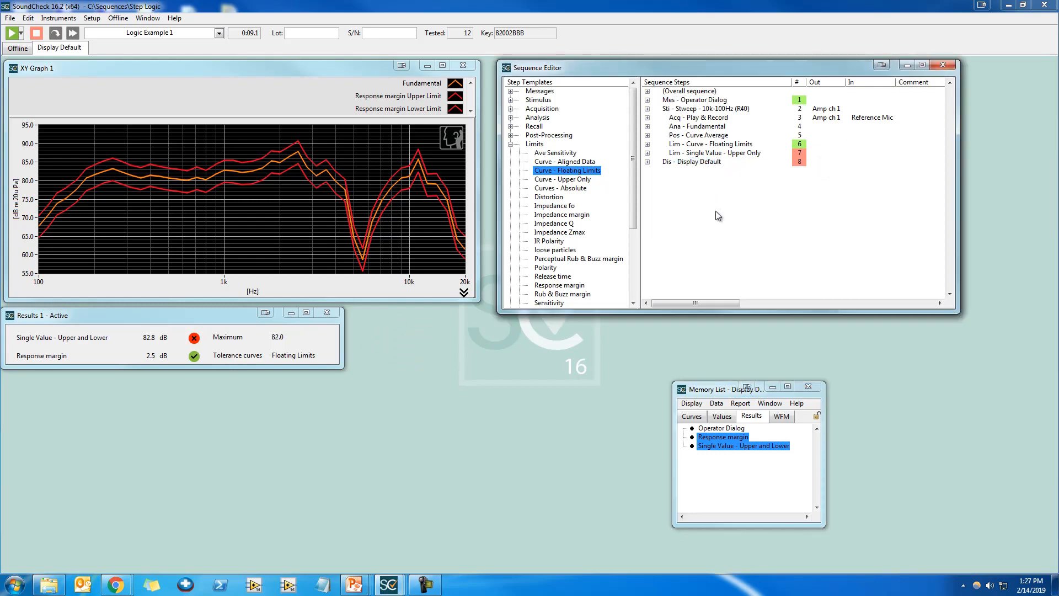
right_click(709, 156)
click(689, 167)
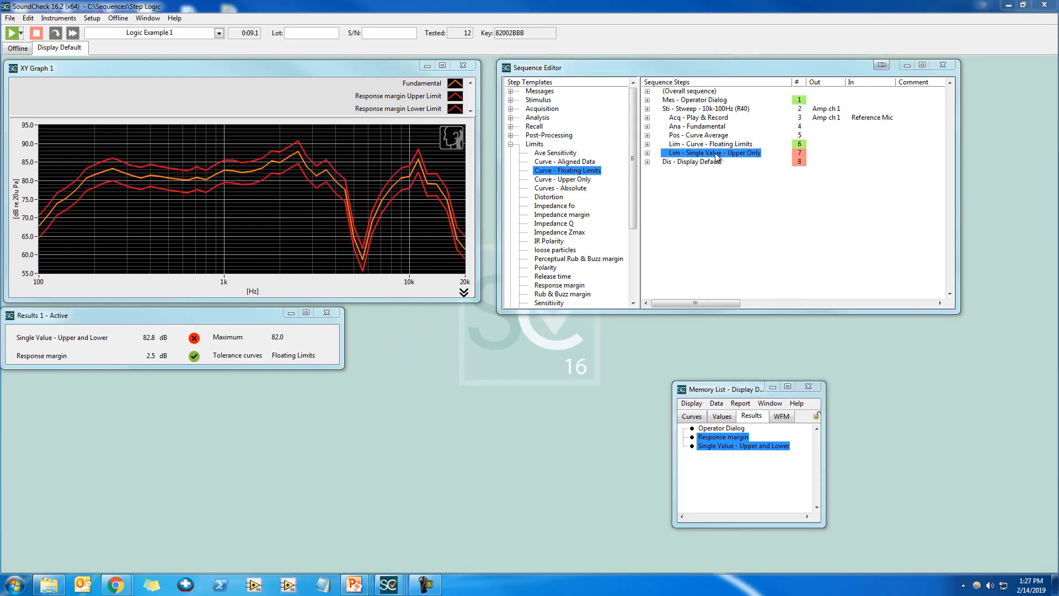
click(476, 274)
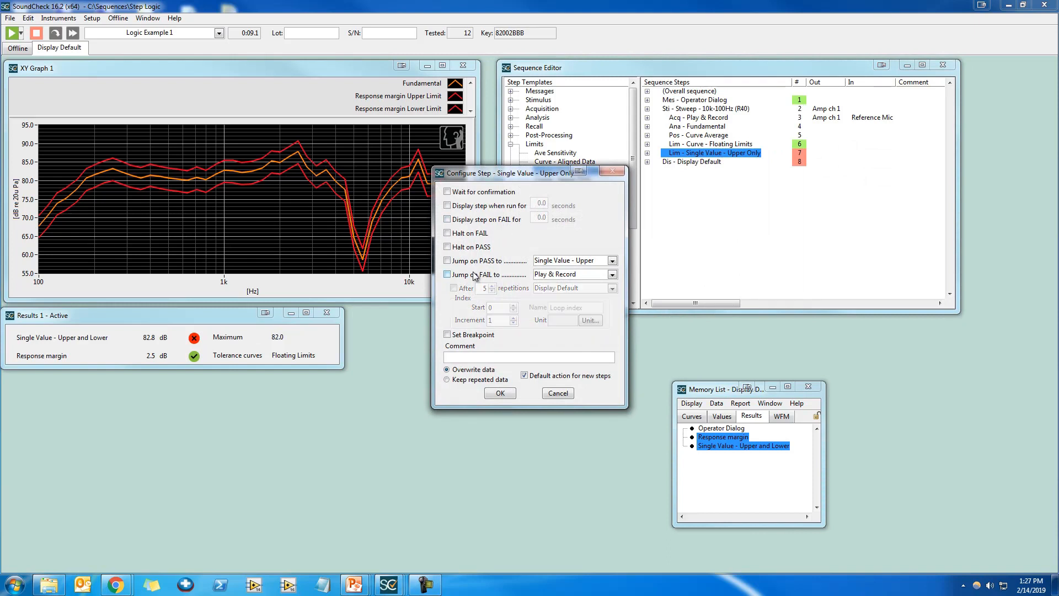
click(501, 393)
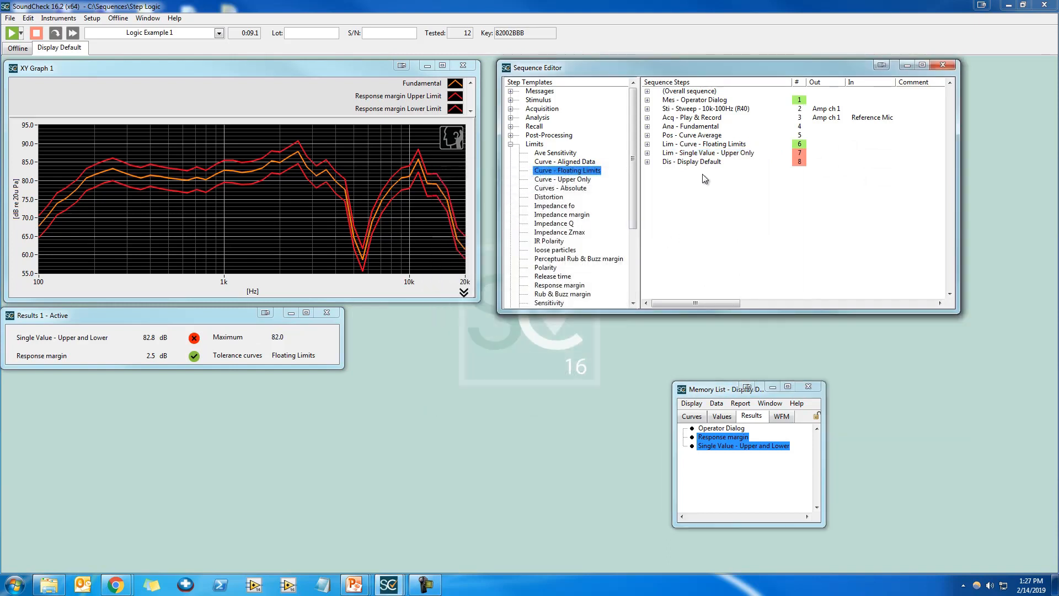
Add an Operator Message step after Display Default with the message "Everything passed!"
click(511, 144)
click(511, 91)
scroll(536, 135, down, 6)
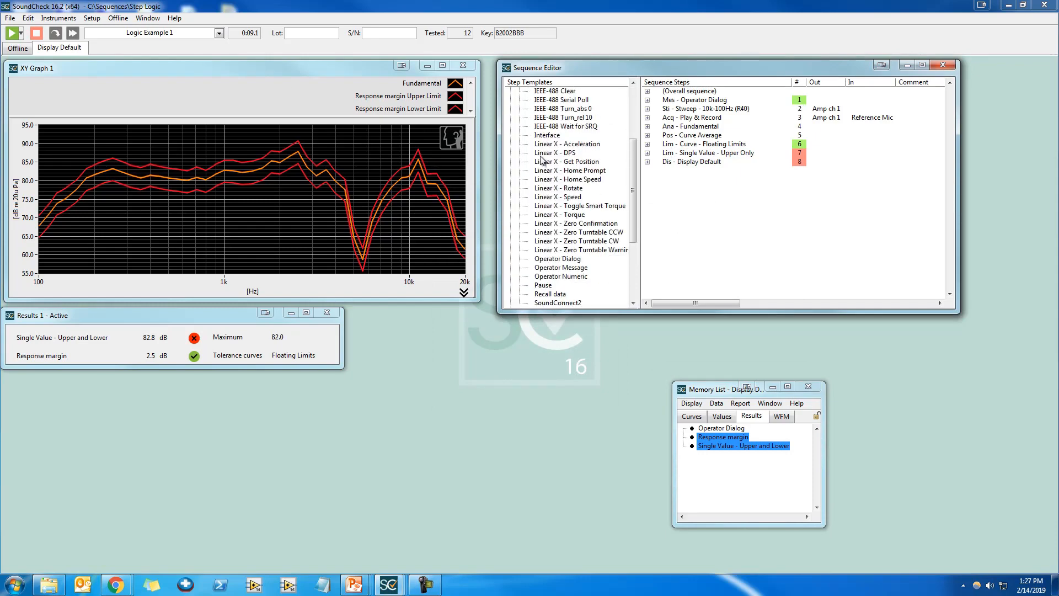
drag(560, 216, 695, 176)
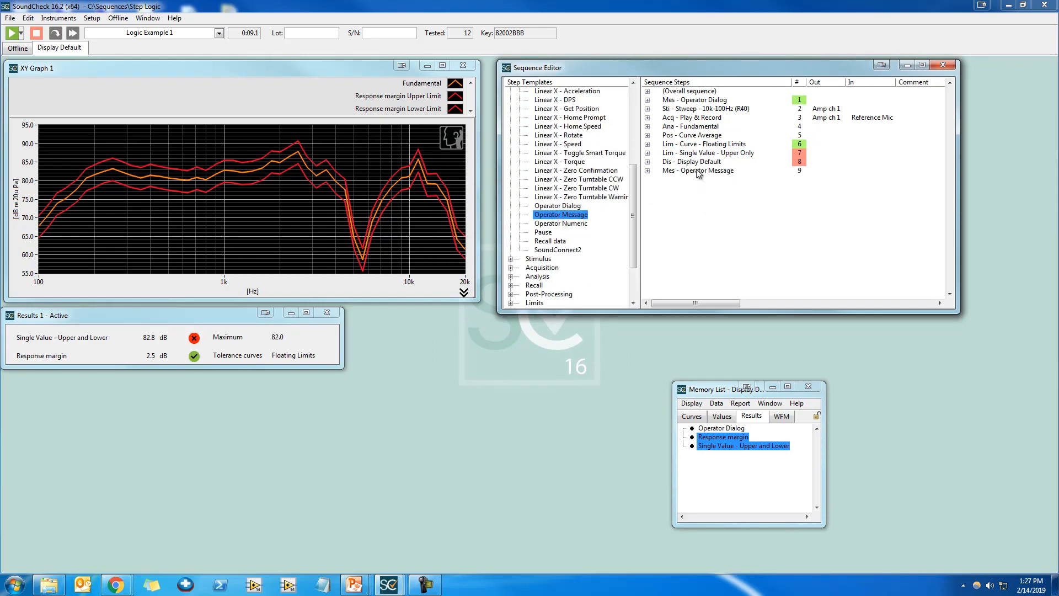
text(Ever)
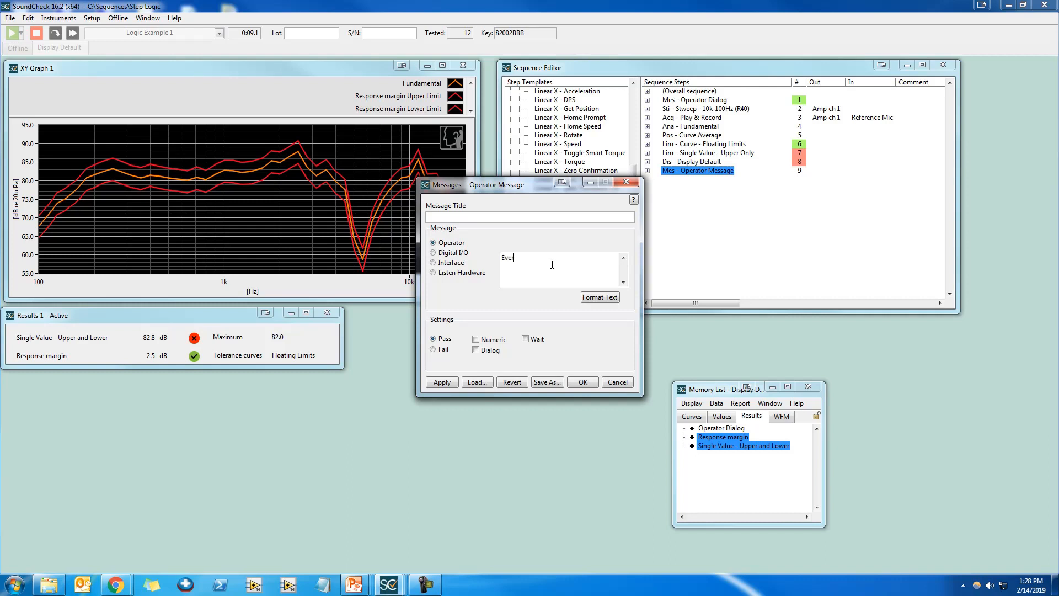
text(ything passed!)
click(582, 382)
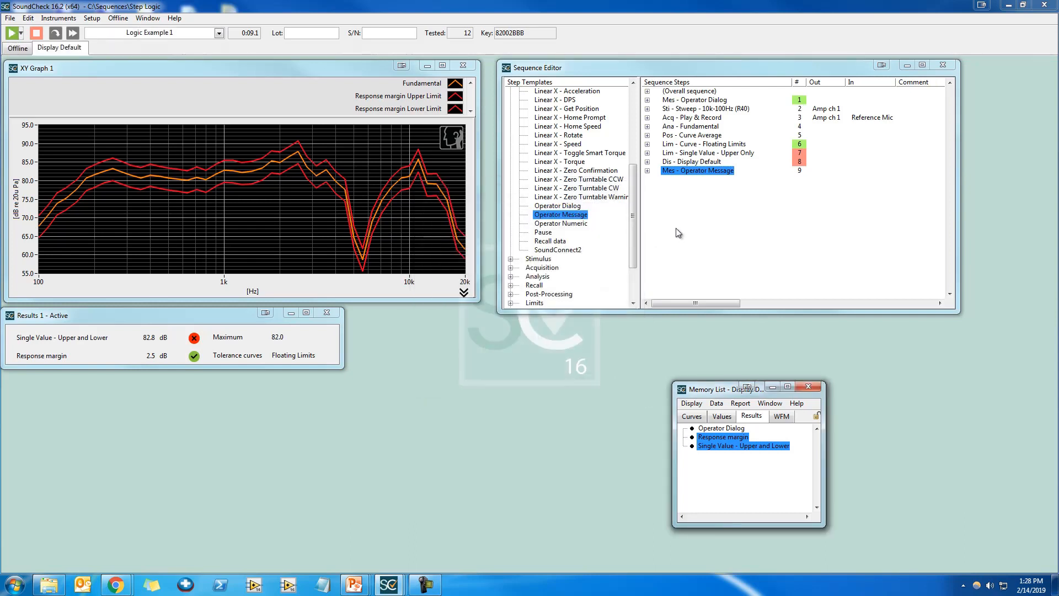
Add a second Operator Message step at the end of the sequence and rename the first one Pass
drag(567, 220, 710, 174)
right_click(710, 172)
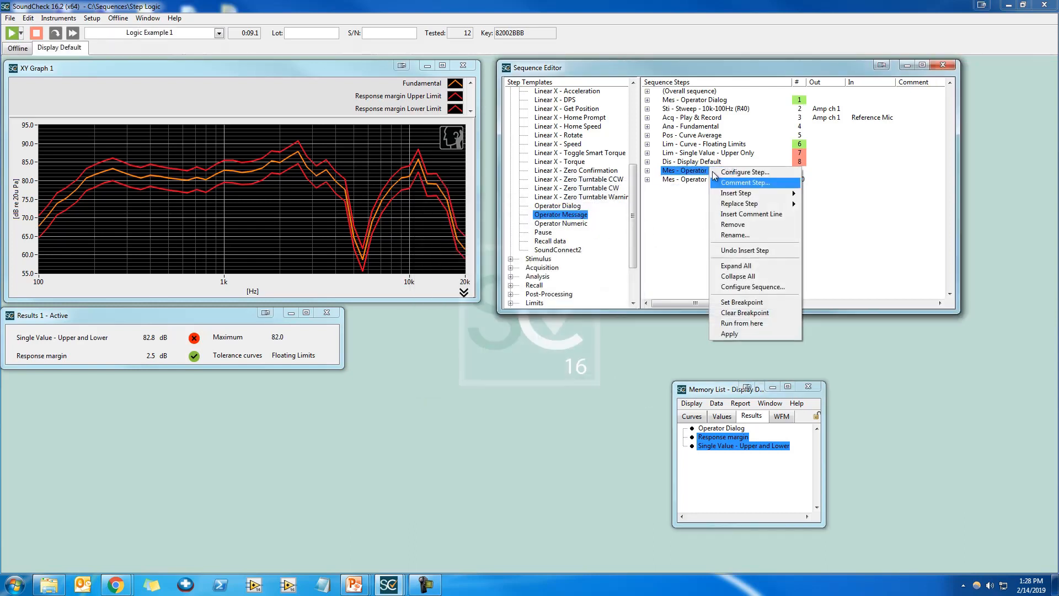
click(751, 236)
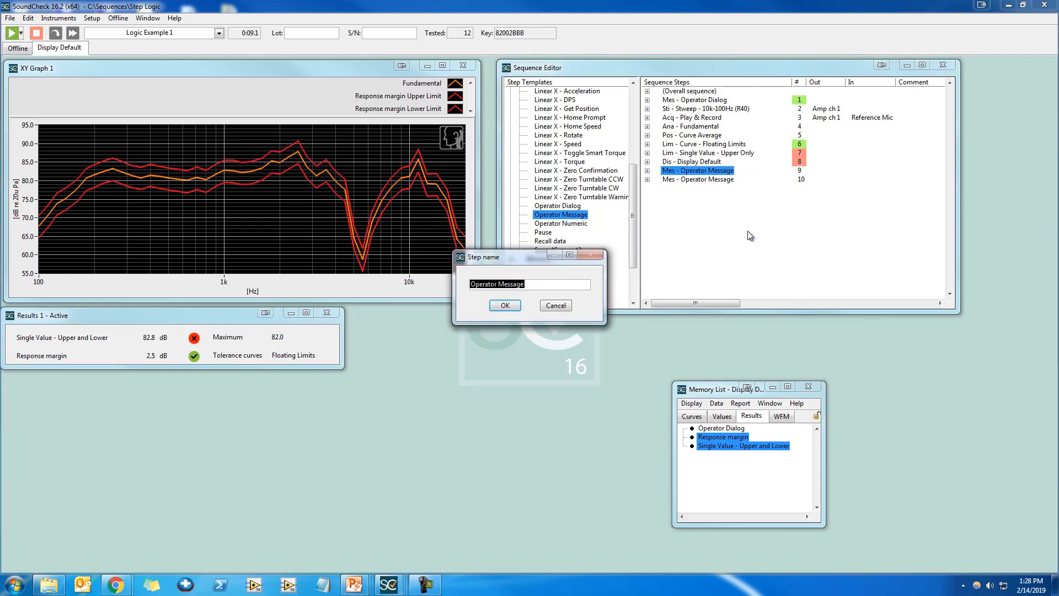
text(Pass)
key(Return)
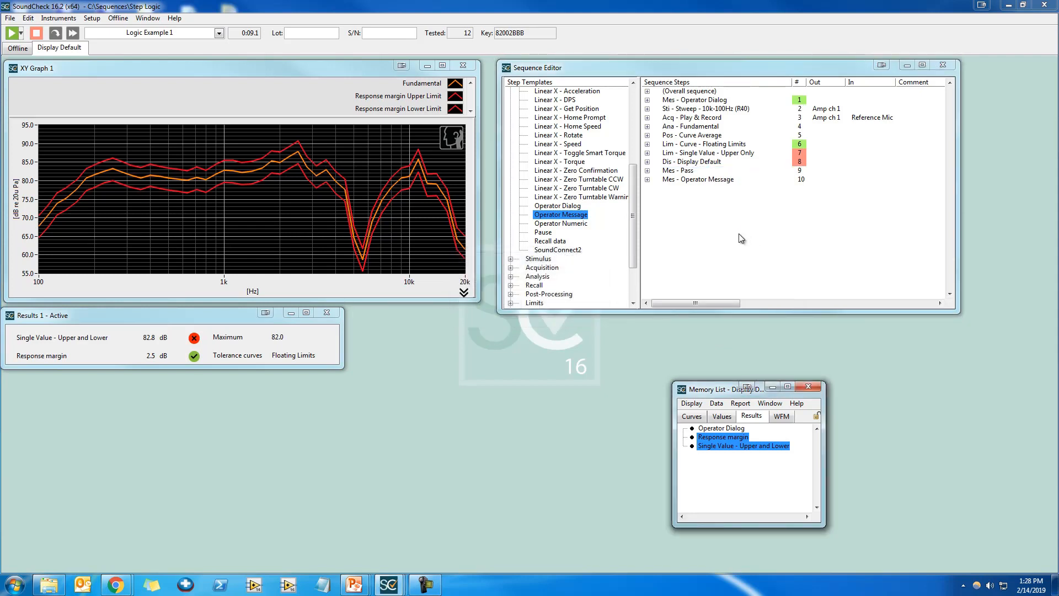
Give the last Operator Message step the message "Everything failed :(" and rename it Failed
double_click(704, 179)
text(Everything failed :()
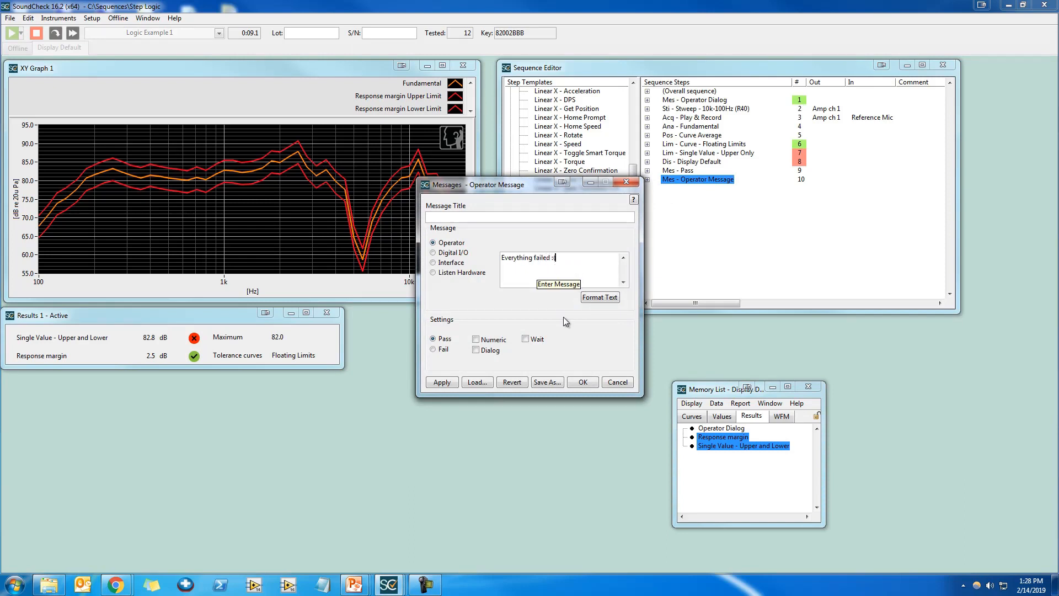
click(583, 382)
right_click(705, 187)
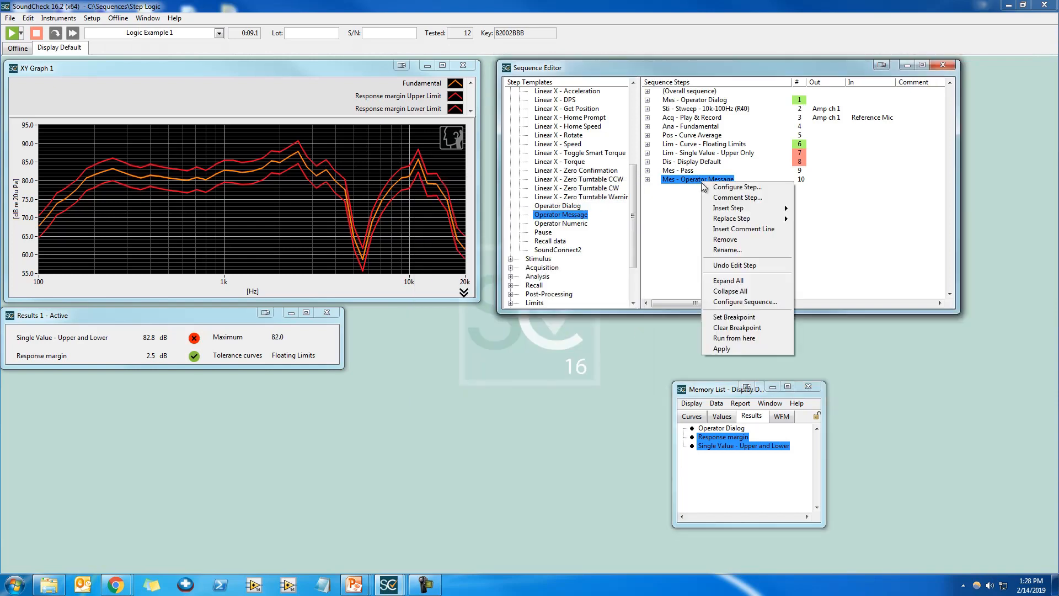
click(742, 251)
text(Failed)
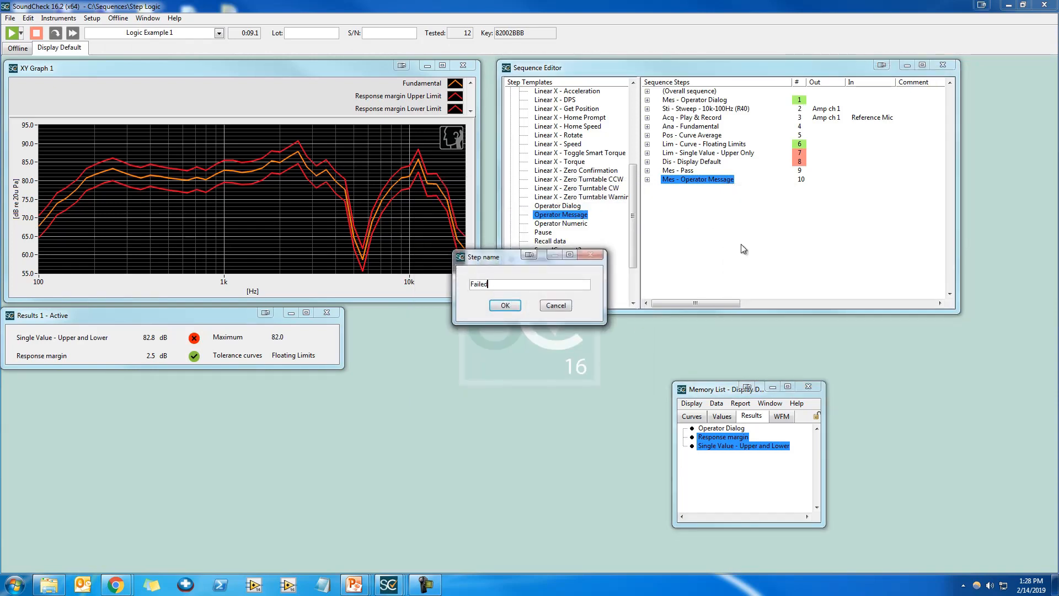
key(Return)
Configure the Display Default step to jump to Pass on PASS and to Failed on FAIL
right_click(679, 160)
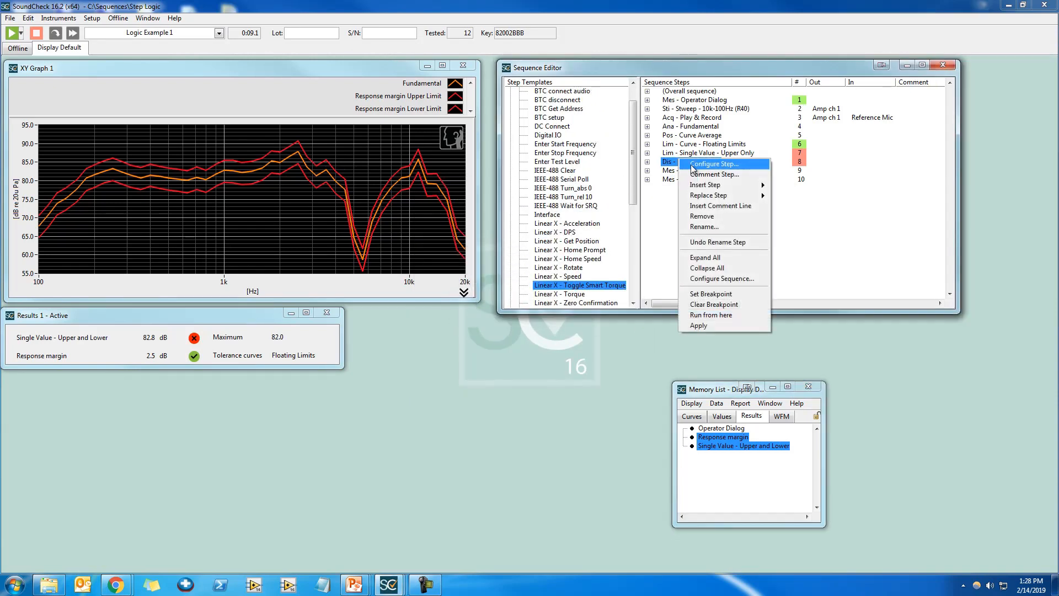
click(693, 165)
click(488, 263)
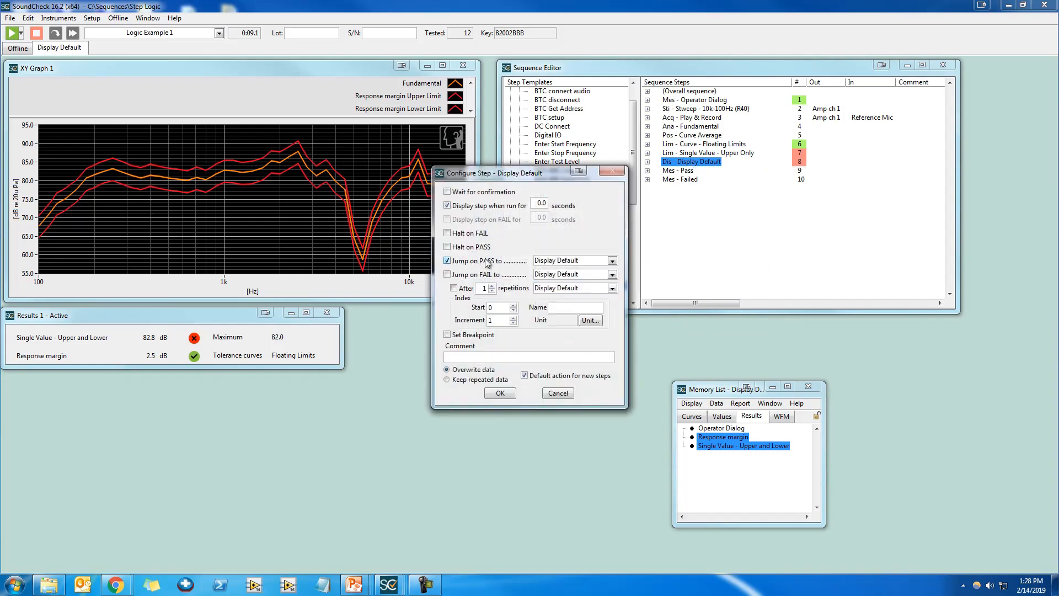
click(563, 261)
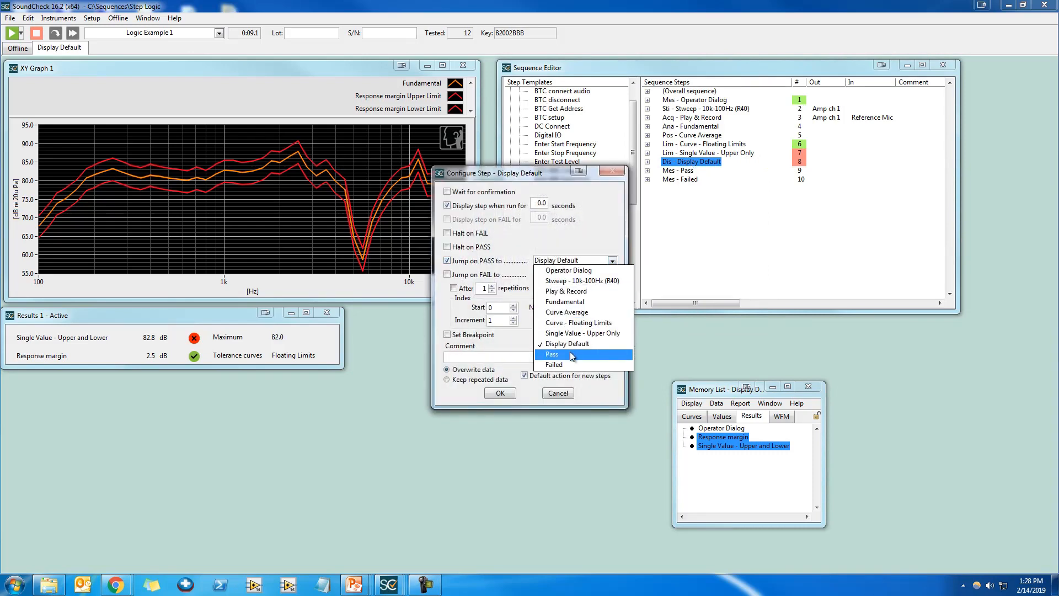
click(572, 356)
click(490, 280)
click(561, 279)
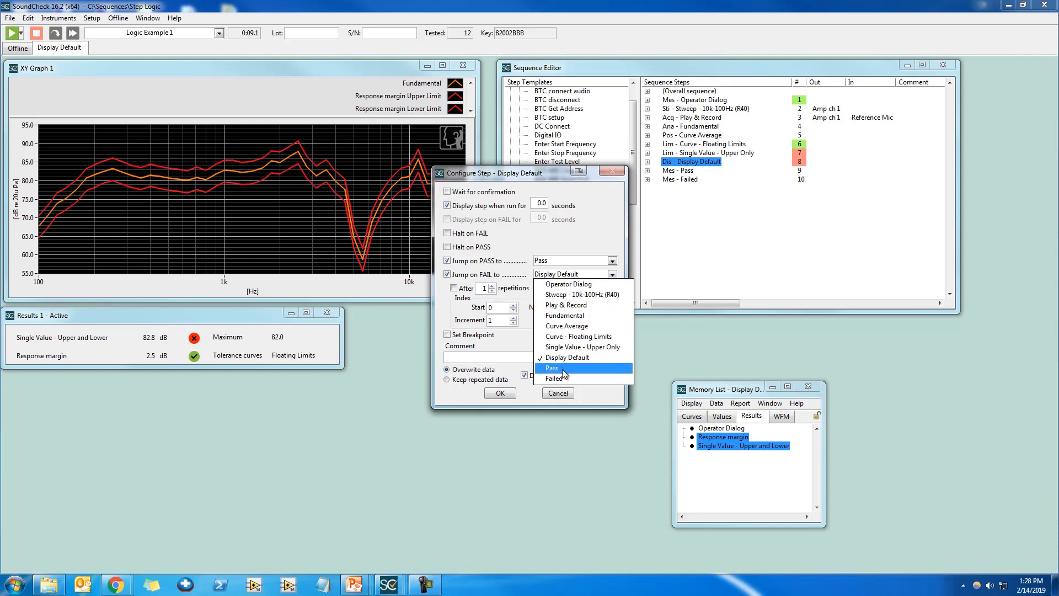
click(562, 378)
click(496, 393)
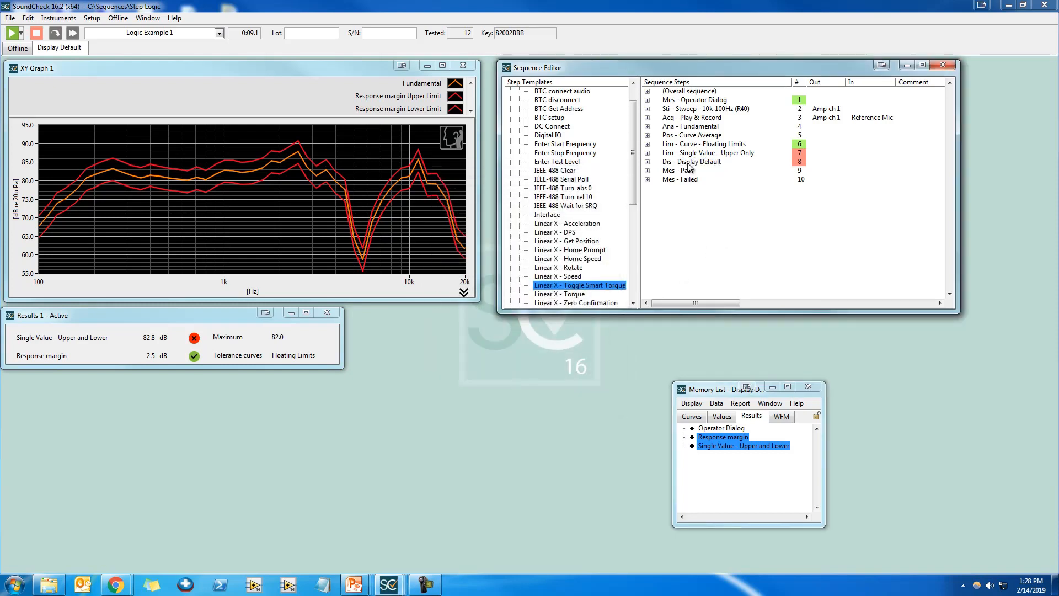
Change the message of the Failed step to "something failed :("
double_click(689, 180)
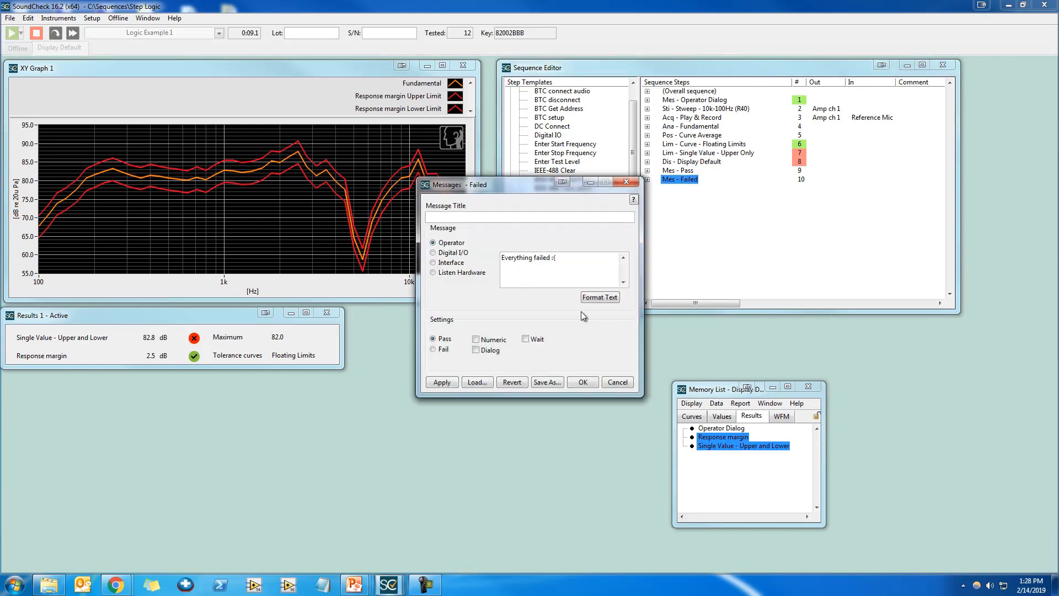
double_click(527, 258)
text(someth)
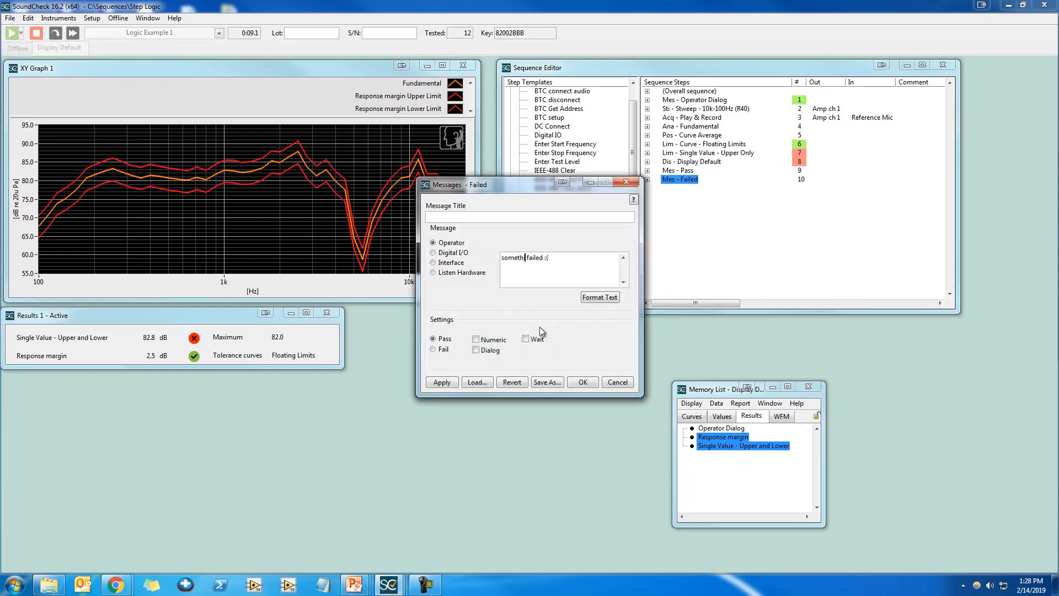
text(ing)
click(585, 382)
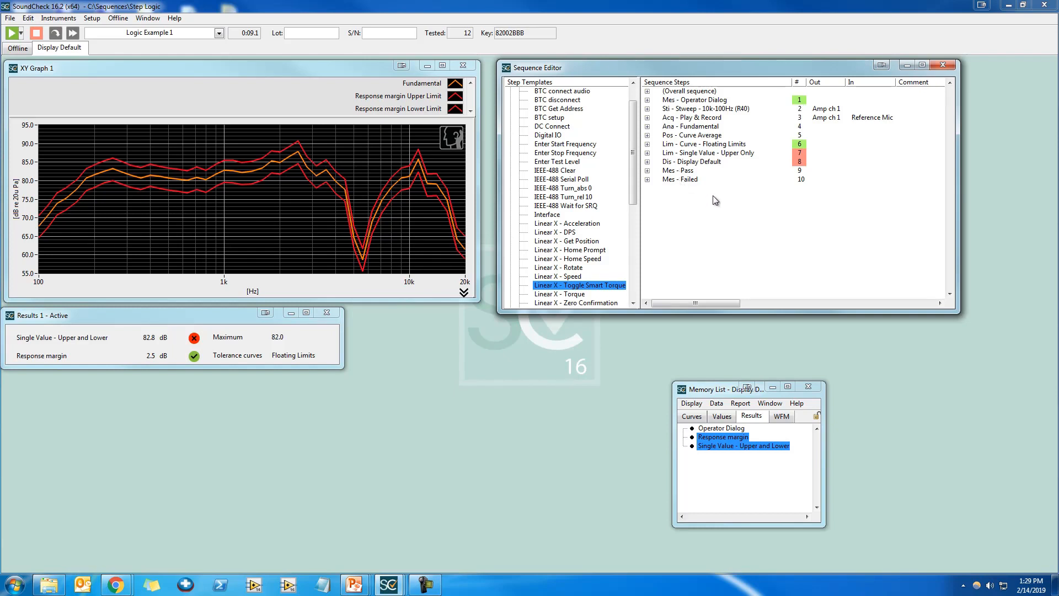
Add another Operator Message step at the end of the sequence and rename it Dummy Step
scroll(579, 150, up, 1)
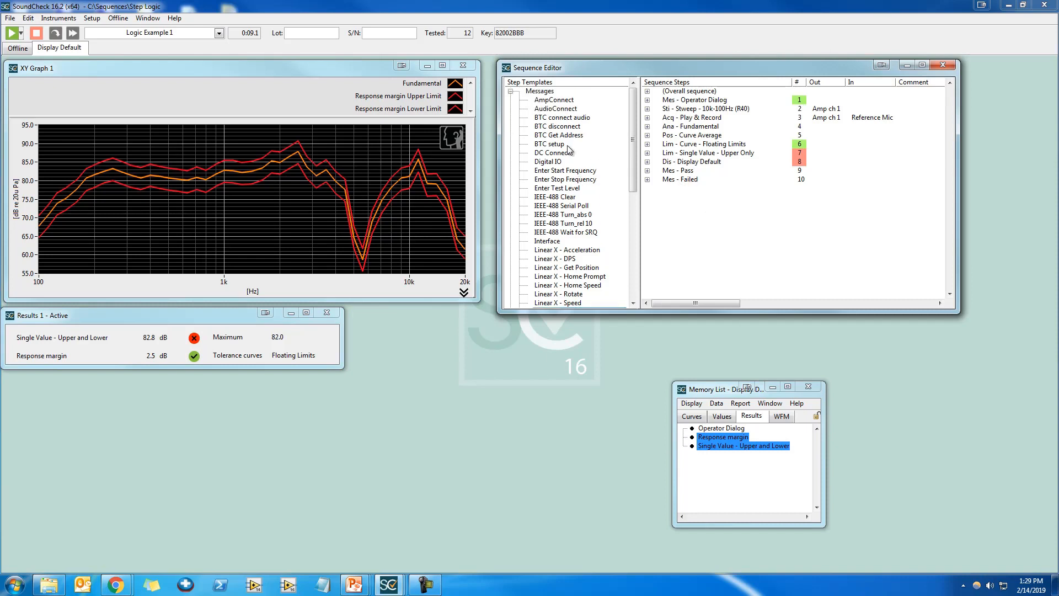
scroll(552, 221, down, 5)
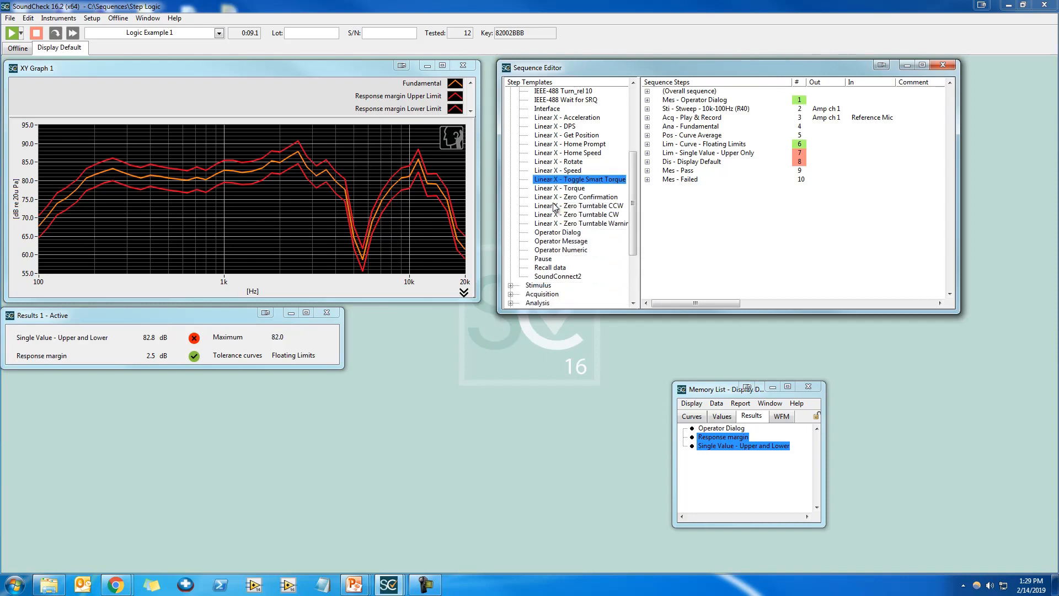
drag(561, 241, 687, 188)
right_click(687, 187)
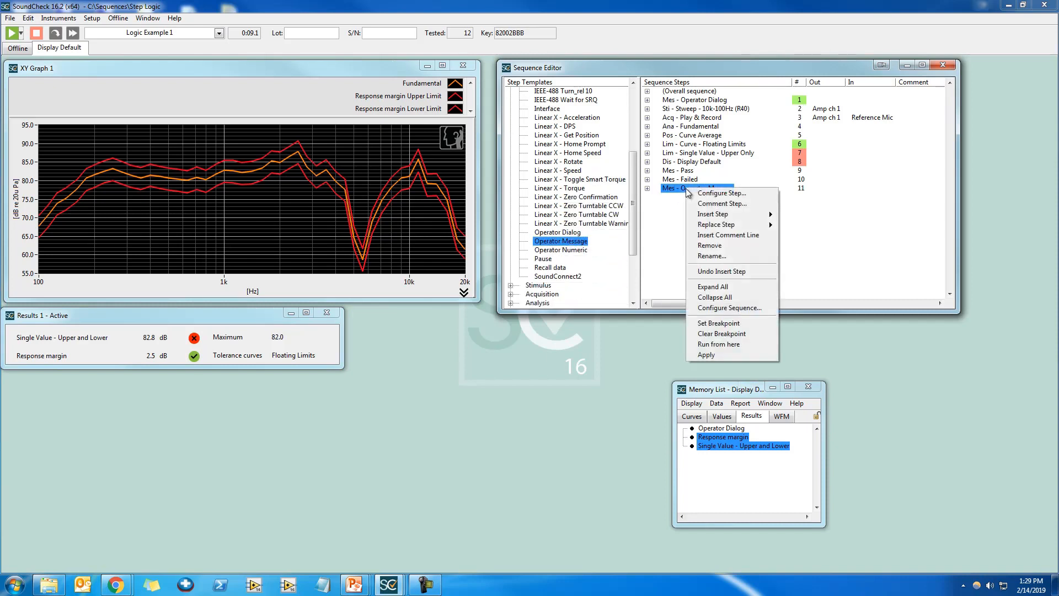
click(712, 256)
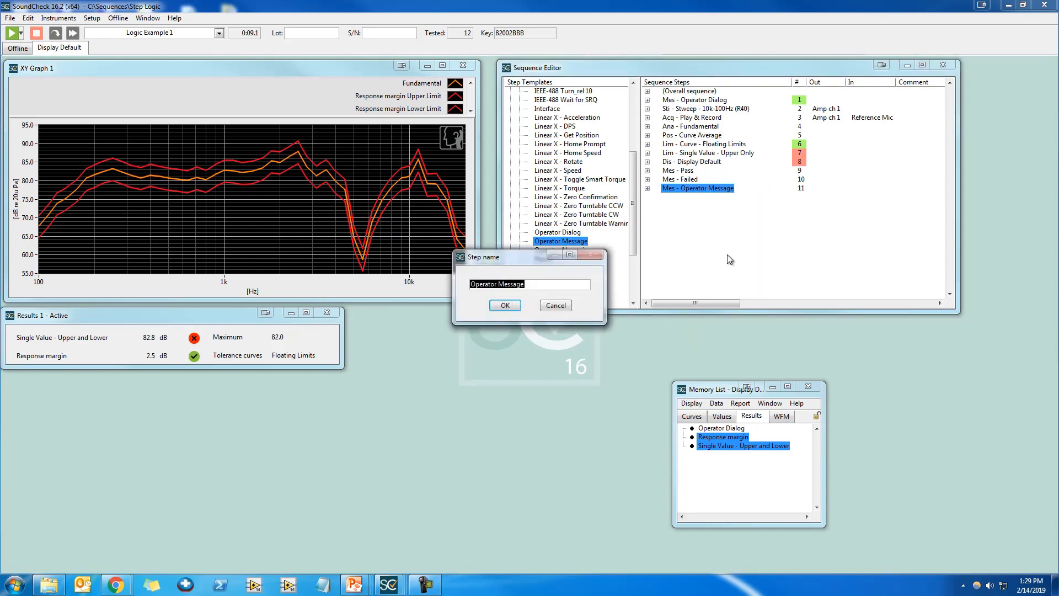
text(Dummy Step)
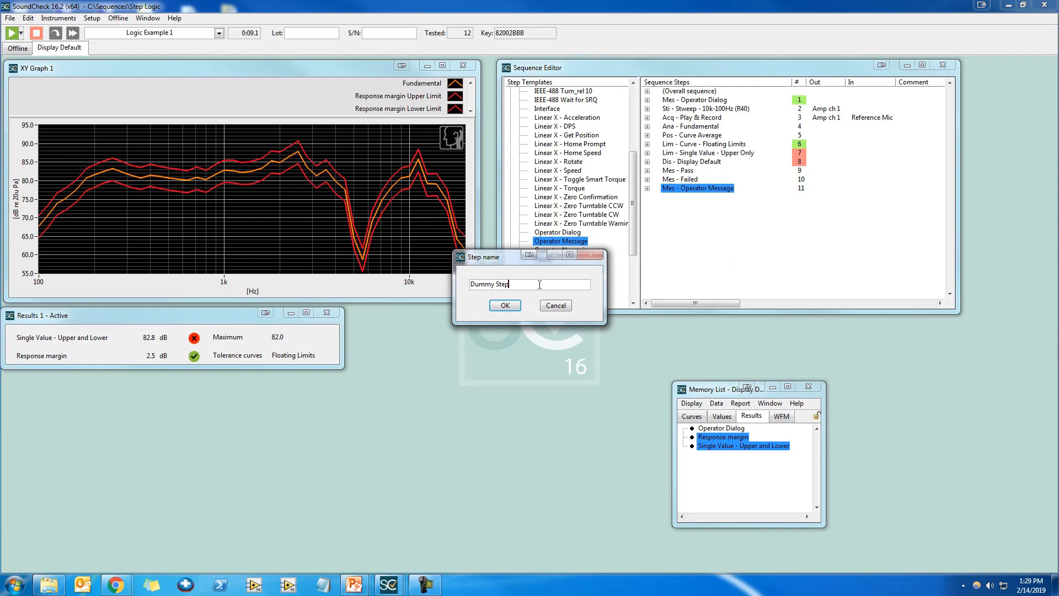
click(519, 306)
Configure the Pass step to display for 3.0 seconds without waiting for confirmation and jump to Dummy Step on both PASS and FAIL
right_click(689, 171)
click(704, 178)
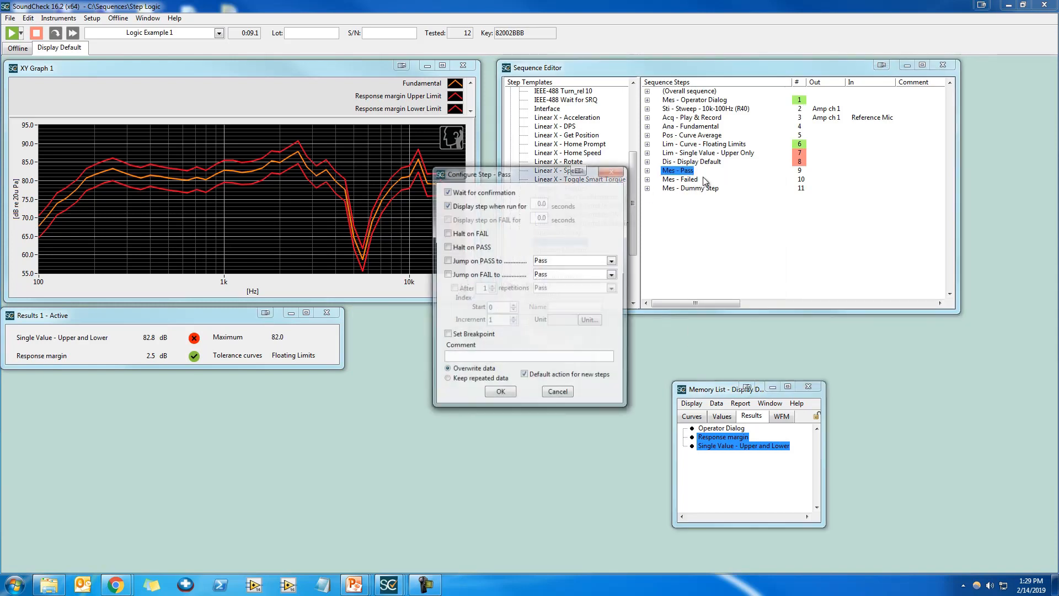
click(474, 266)
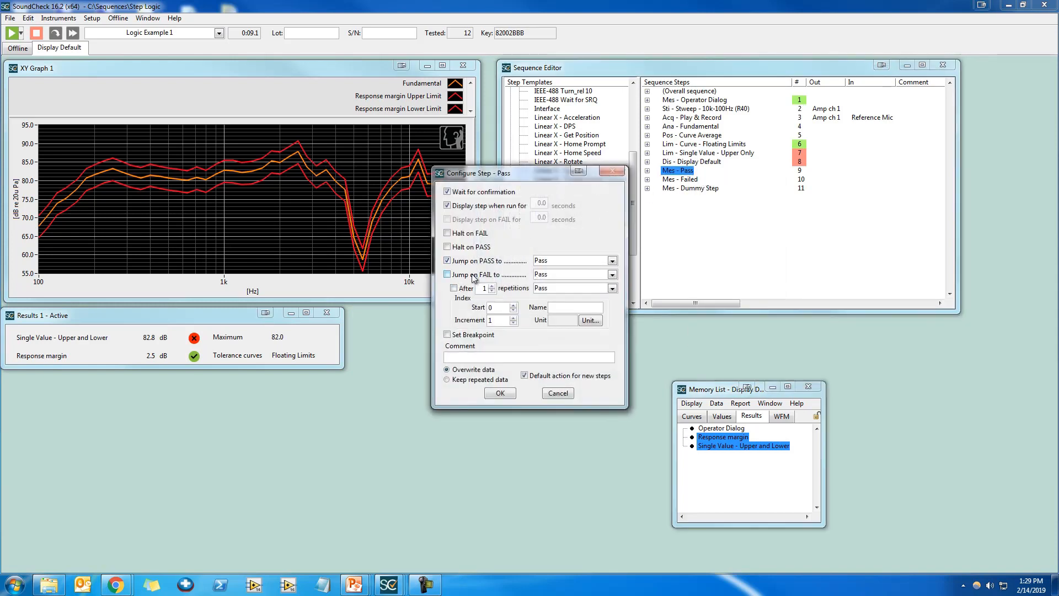
click(474, 280)
click(550, 263)
click(555, 376)
click(554, 275)
click(560, 389)
click(473, 193)
click(499, 392)
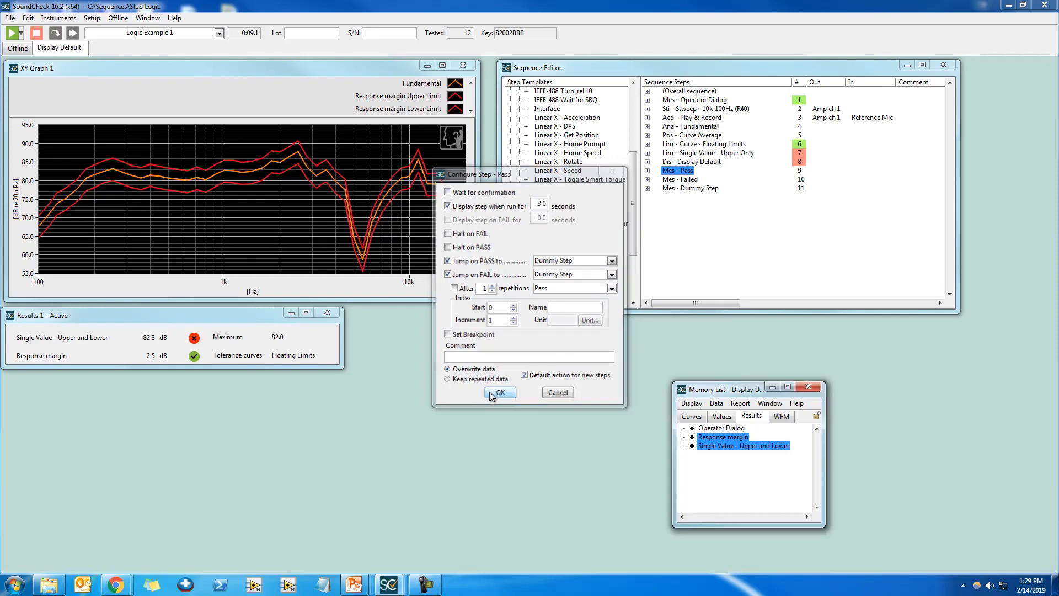
Configure the Failed step so that it does not wait for confirmation
right_click(684, 180)
click(723, 331)
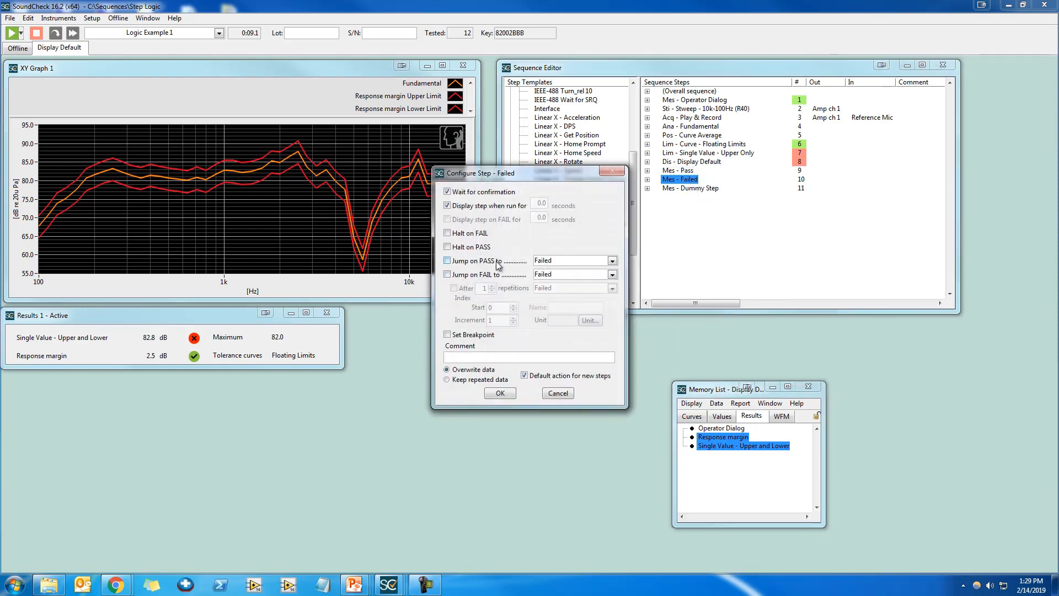
click(478, 193)
click(500, 392)
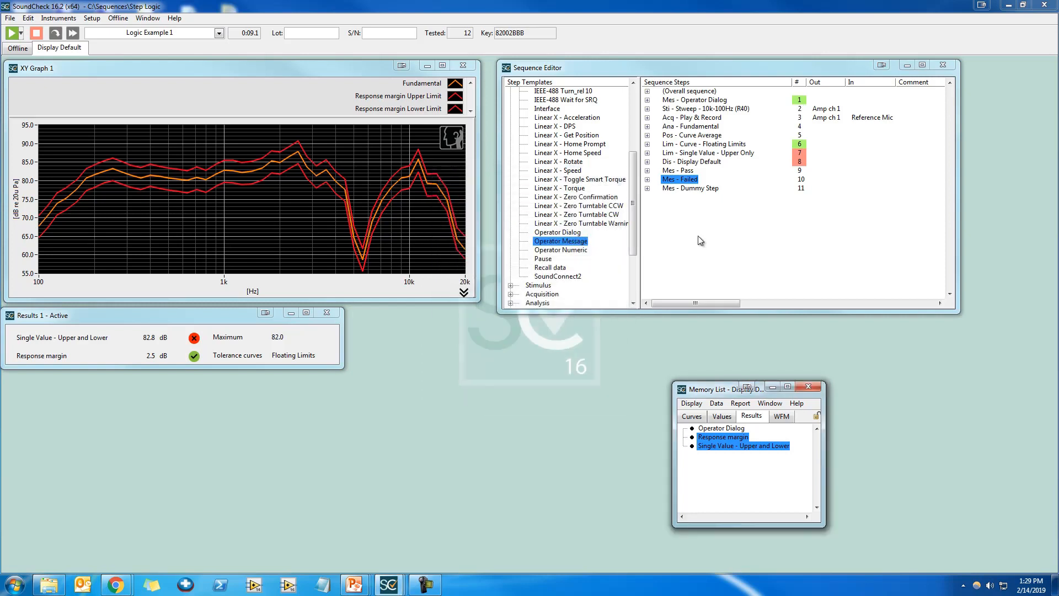
Run the sequence, accept the prompt to run the test, and dismiss the Dummy Step message
key(F2)
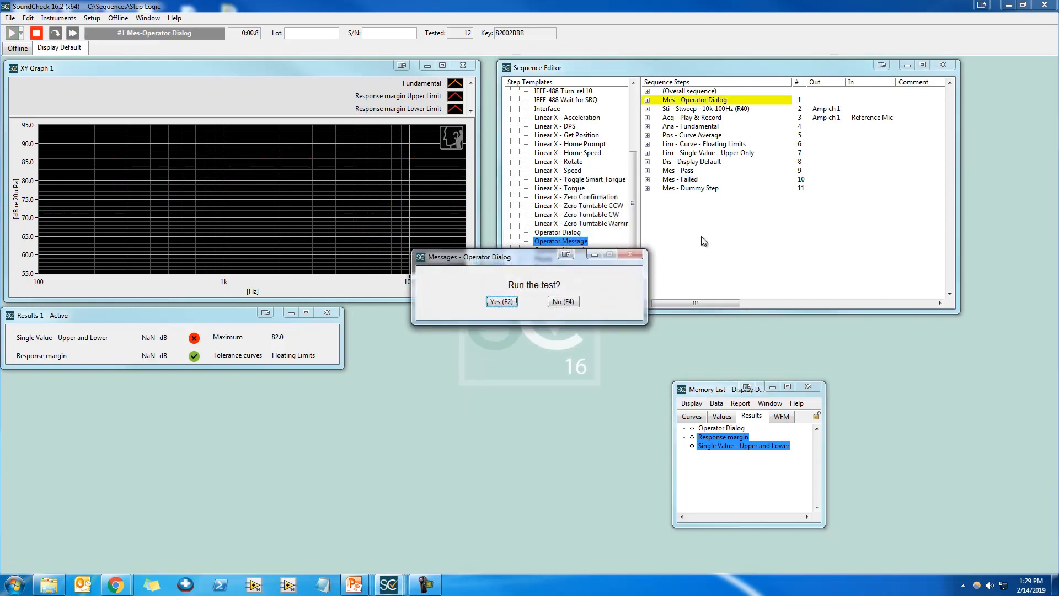
key(F2)
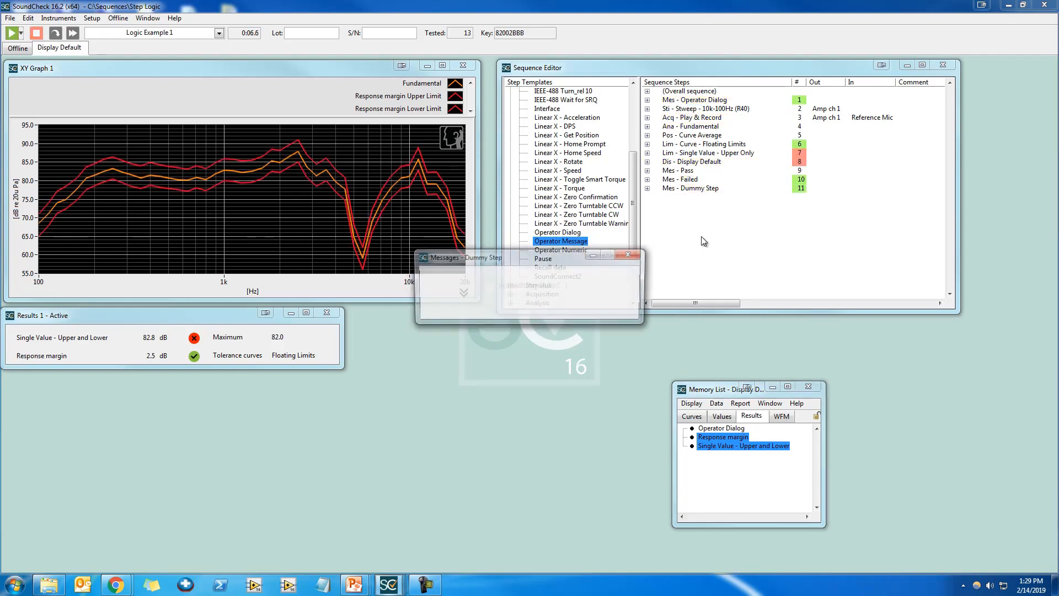
click(628, 255)
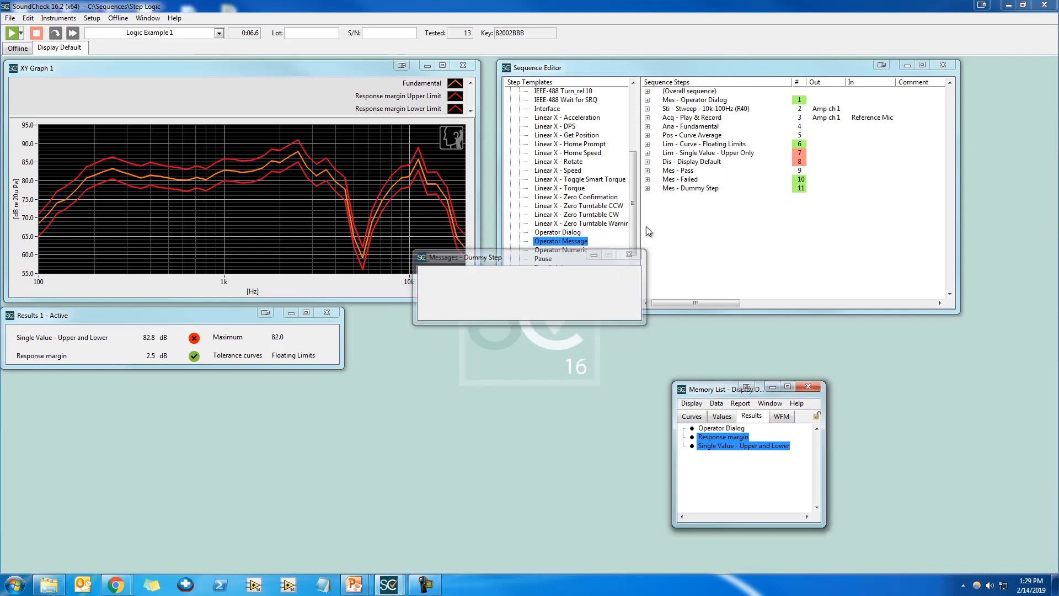
Configure Dummy Step to neither wait for confirmation nor display when run, and run the sequence again
right_click(670, 191)
click(685, 192)
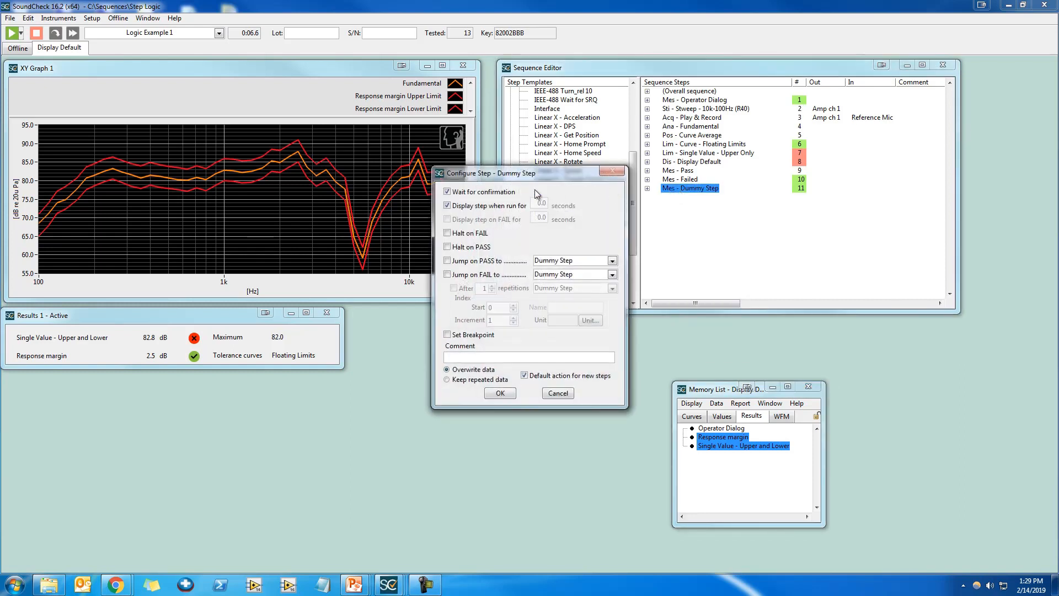
click(494, 206)
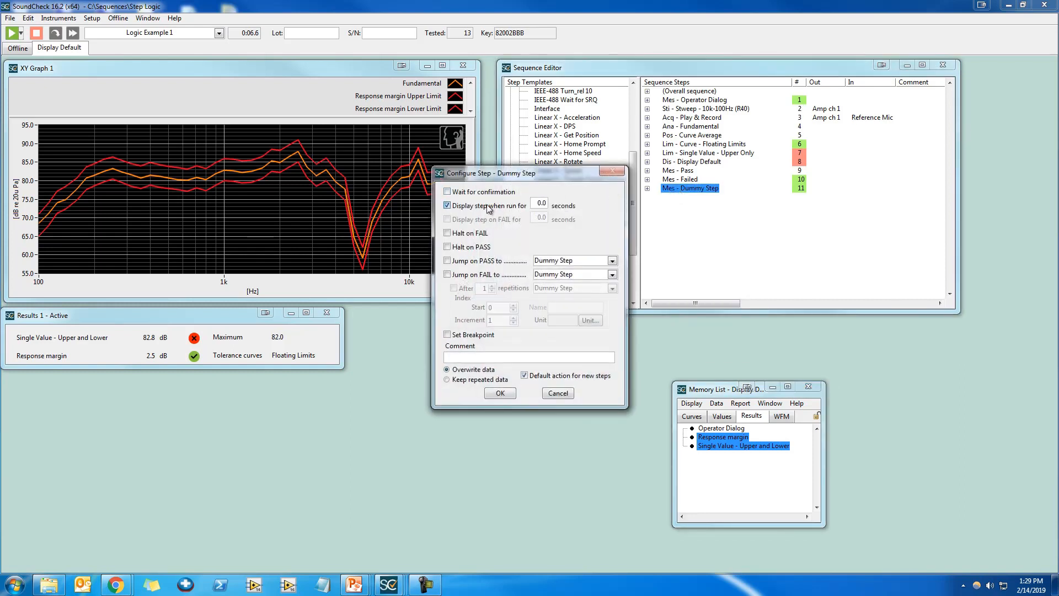
click(498, 394)
click(709, 249)
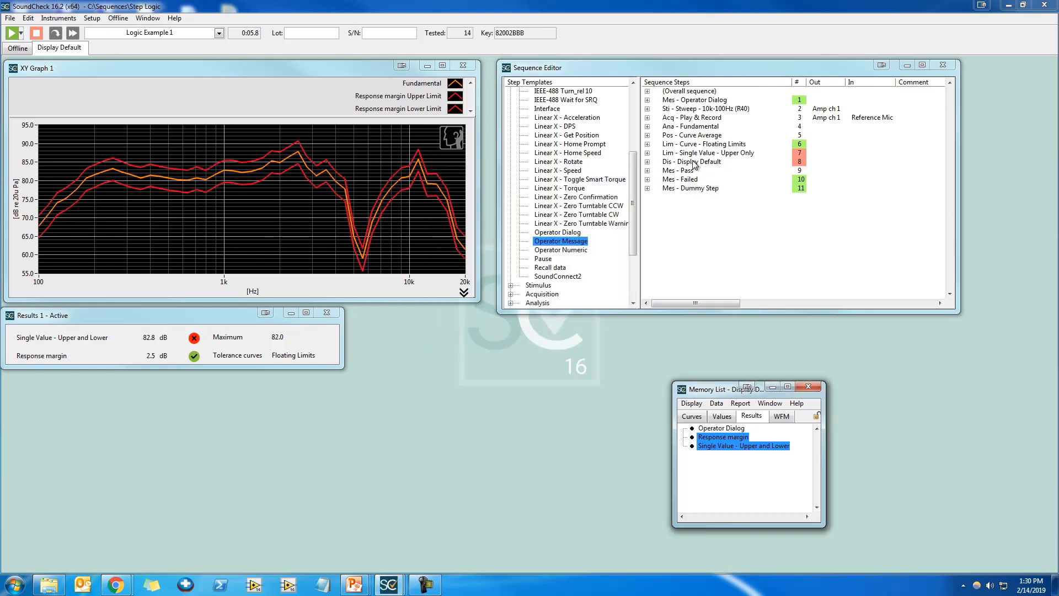
Set the upper limit of the Single Value - Upper Only step to 85.0 dB and rerun the test
double_click(696, 153)
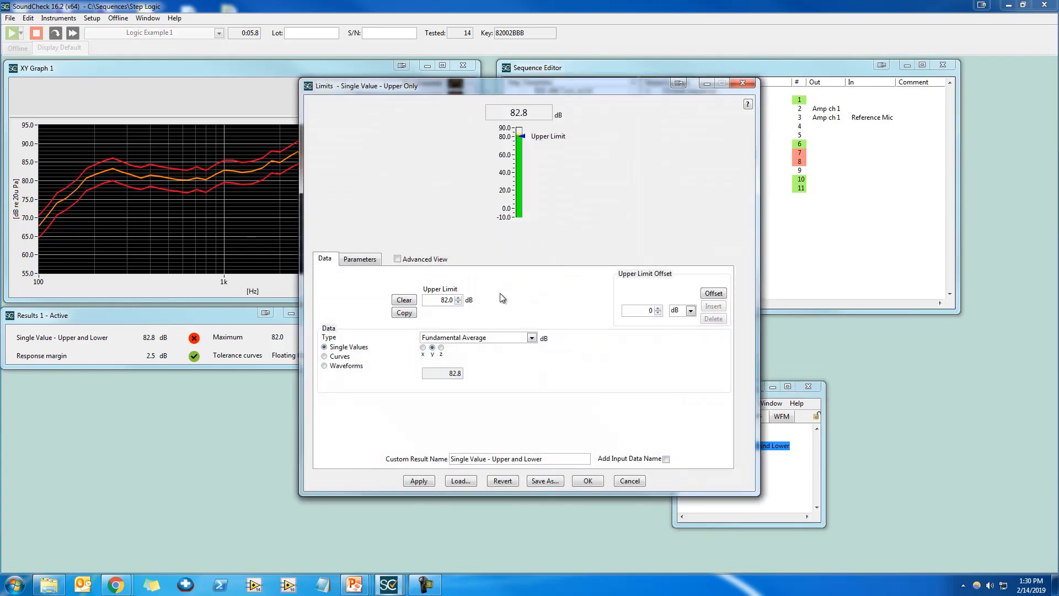
click(459, 297)
click(458, 297)
click(458, 298)
click(588, 479)
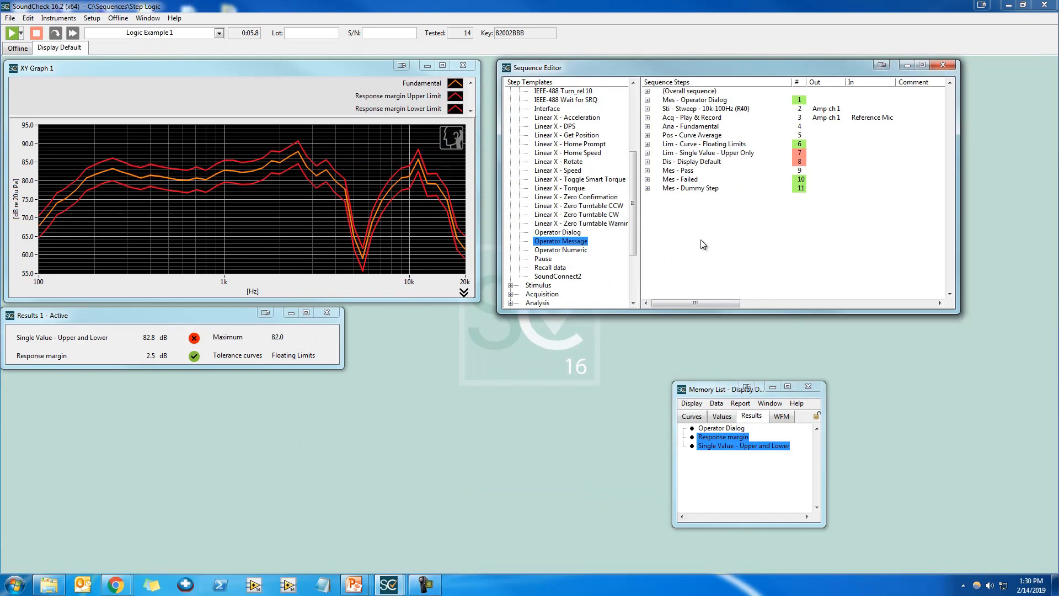
key(F2)
key(F2)
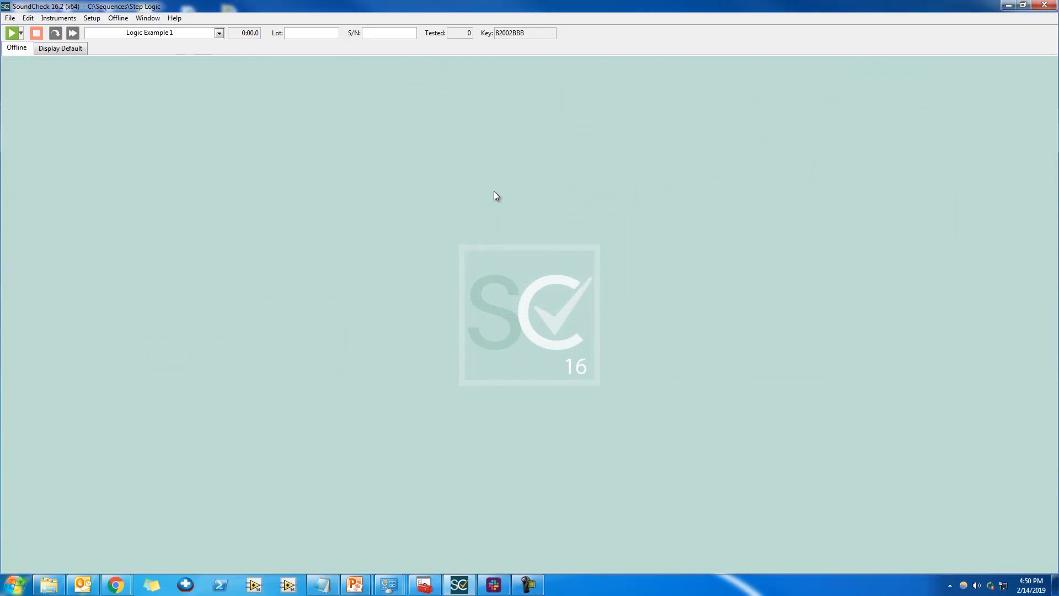
Run the shortened Logic Example 1 sequence, accepting its run prompt, and open the Sequence Editor
key(F2)
key(F2)
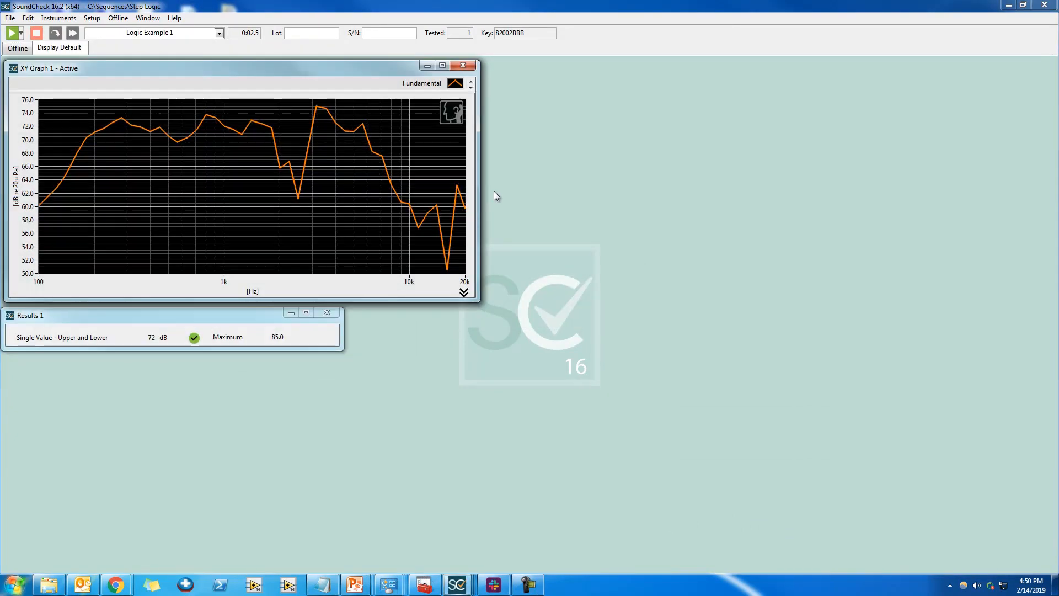
key(shift+F2)
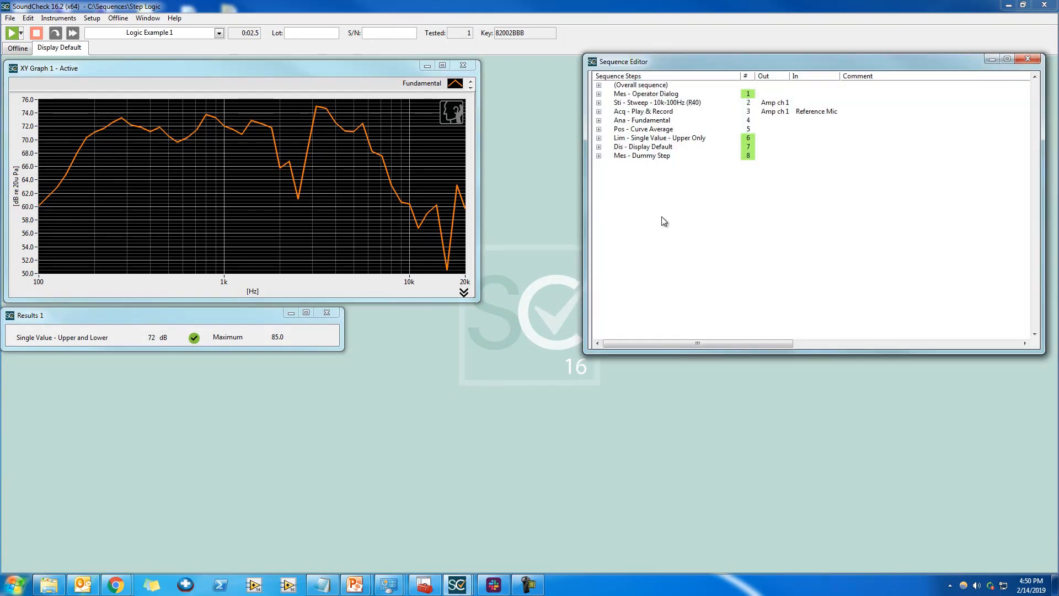
Configure the Display Default step to jump to Play & Record on PASS and FAIL, and to Dummy Step after 3 repetitions
right_click(656, 147)
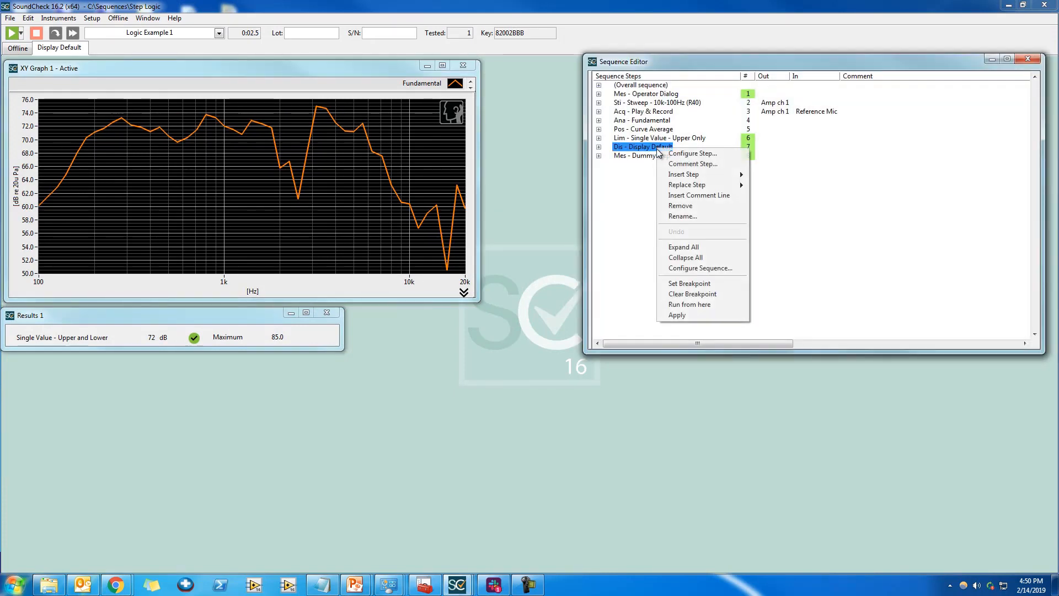
click(716, 154)
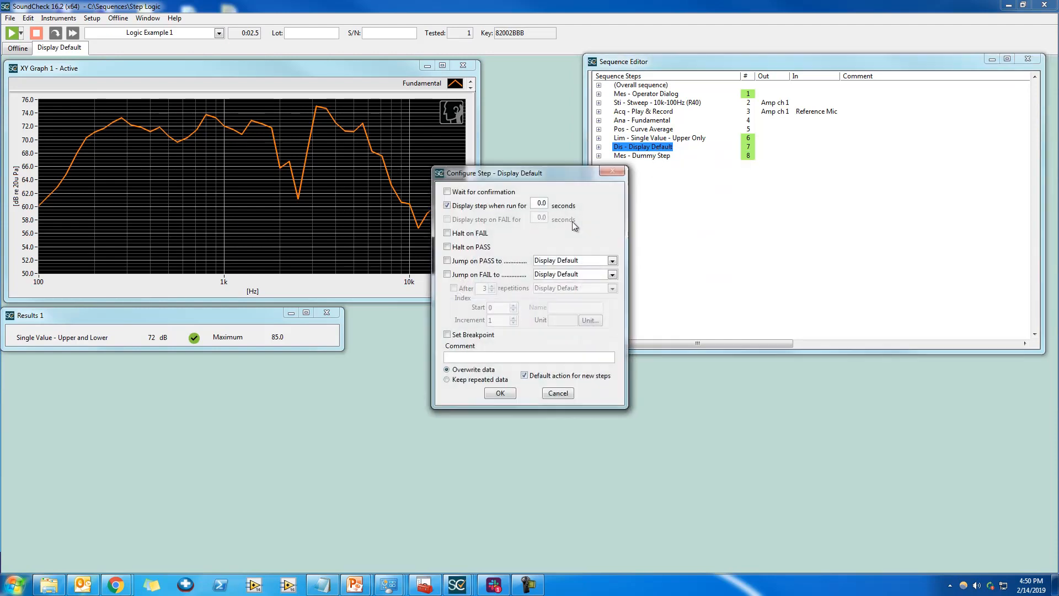
click(491, 263)
click(488, 275)
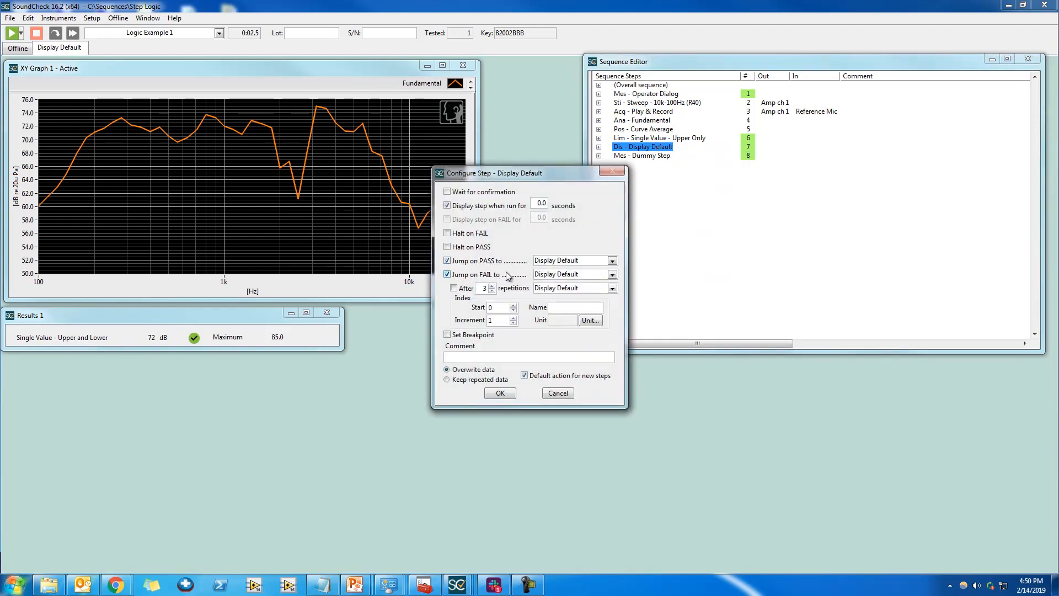
click(566, 262)
click(569, 295)
click(569, 276)
click(569, 304)
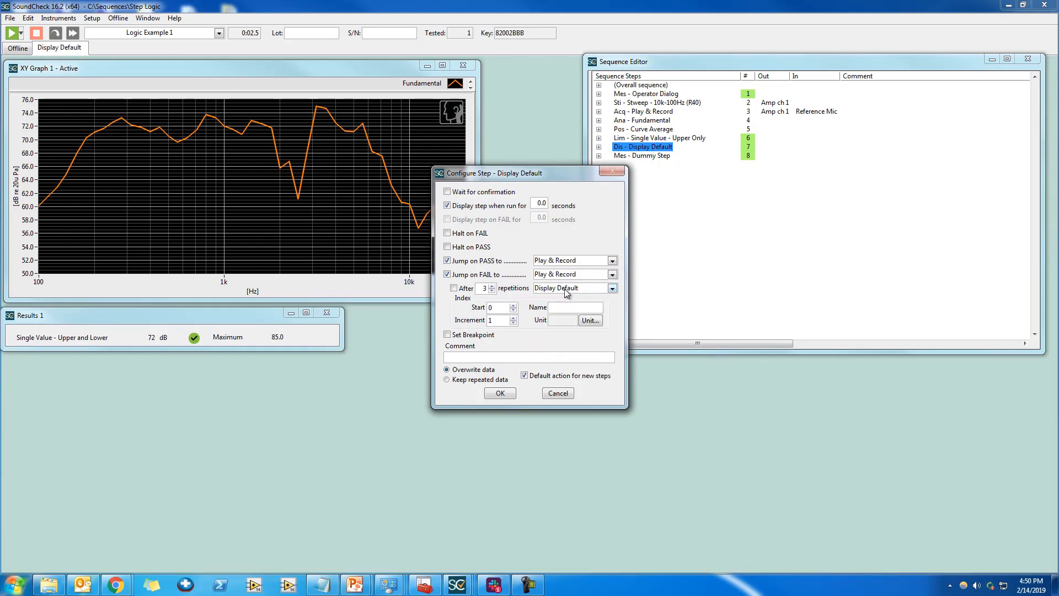
click(464, 292)
click(557, 288)
click(564, 371)
click(503, 393)
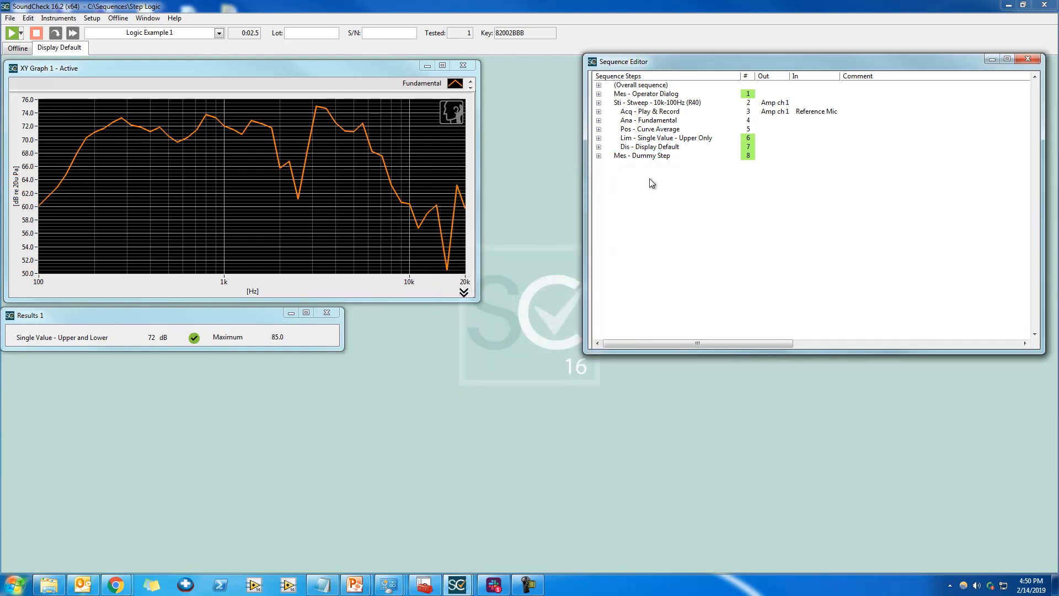
Run the looped sequence and open the Memory List to check the stored curves
key(ctrl+r)
key(F2)
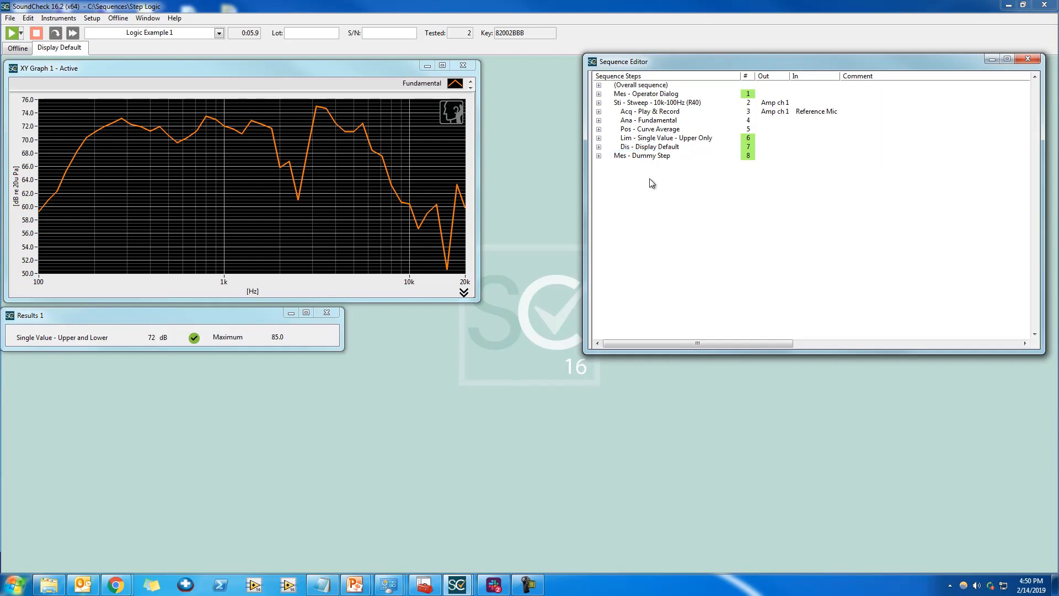
click(424, 402)
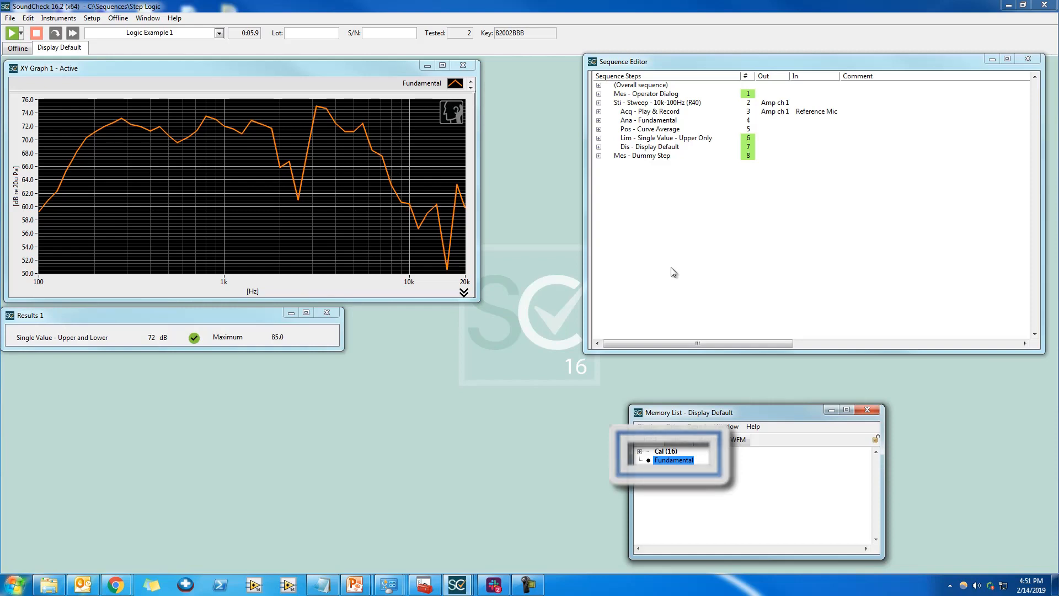
Examine the data overwrite settings of the Fundamental, Curve Average and Single Value - Upper Only steps
click(648, 120)
click(599, 121)
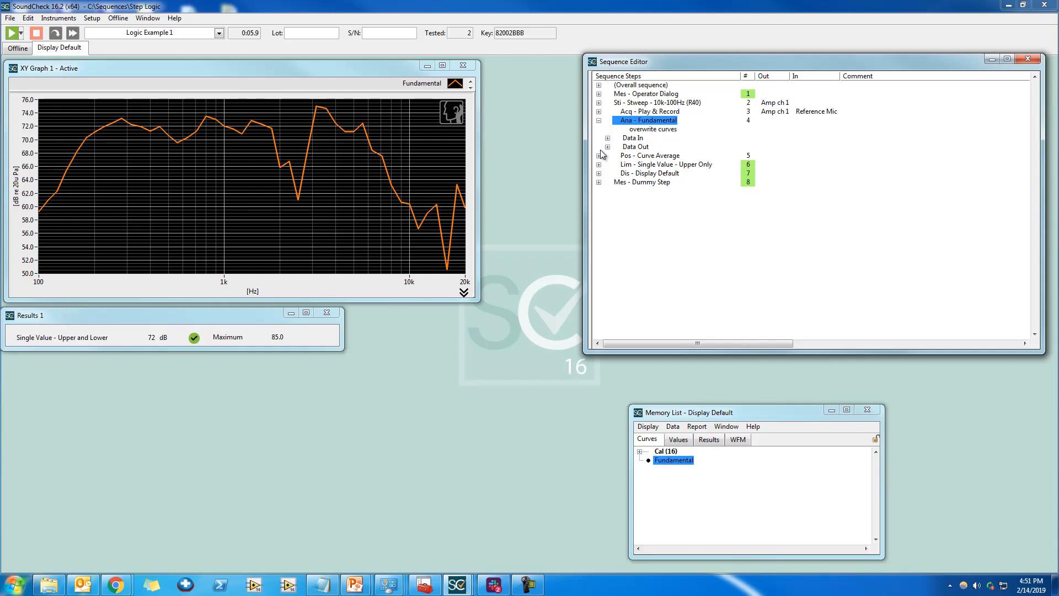
click(600, 155)
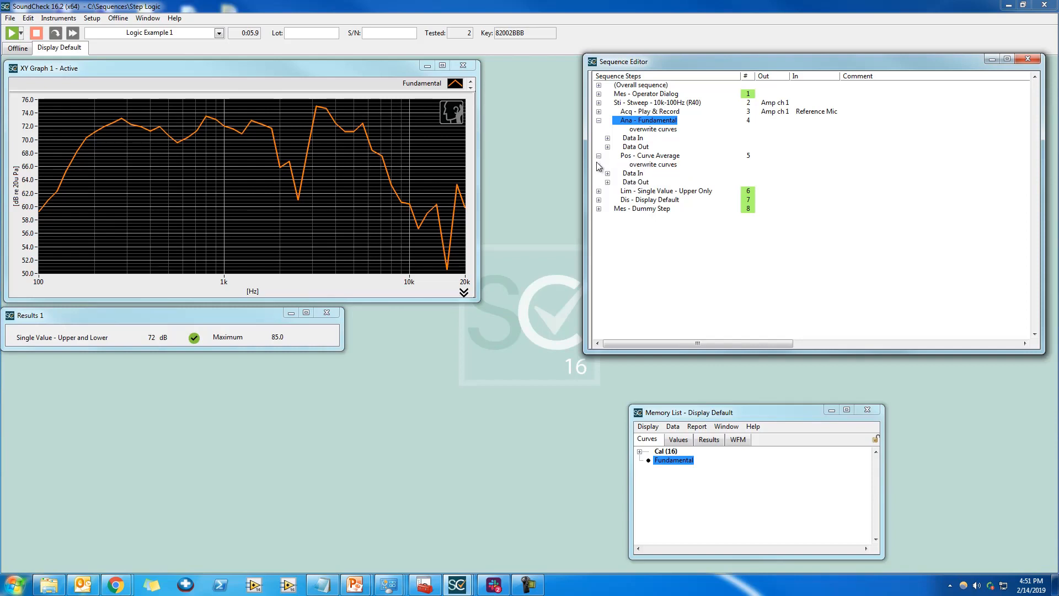
click(598, 191)
click(645, 200)
click(646, 166)
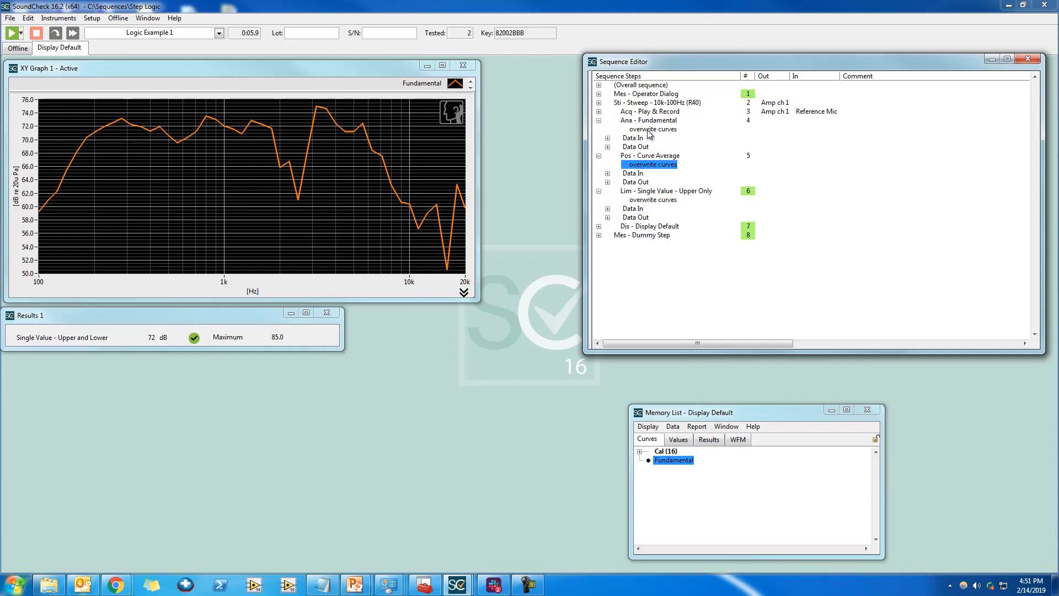
click(649, 130)
click(598, 121)
click(599, 129)
click(599, 138)
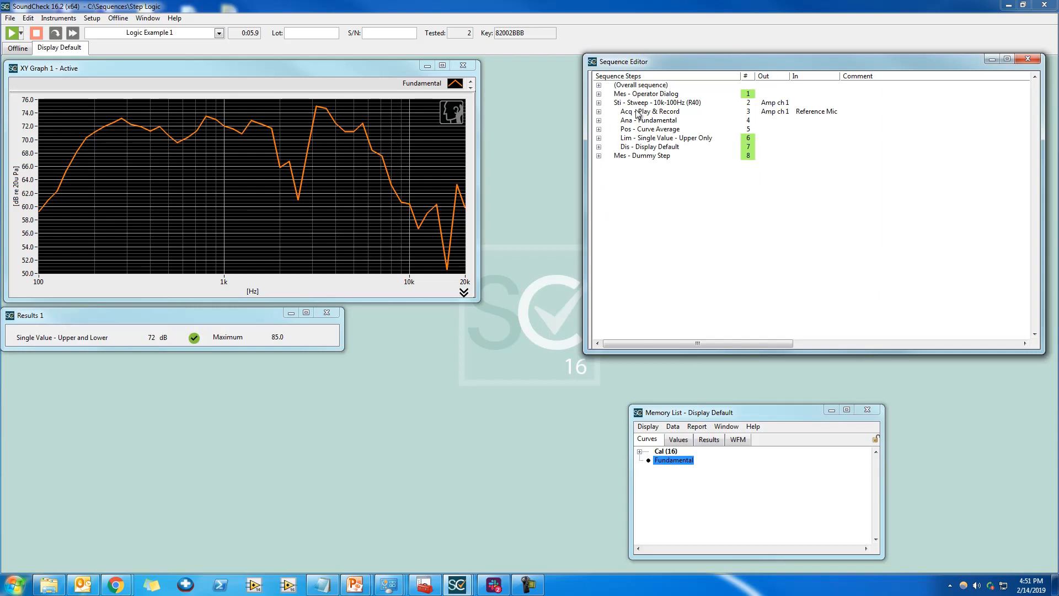
Configure the Play & Record step to keep repeated data and check the stored waveforms in the Memory List
click(737, 440)
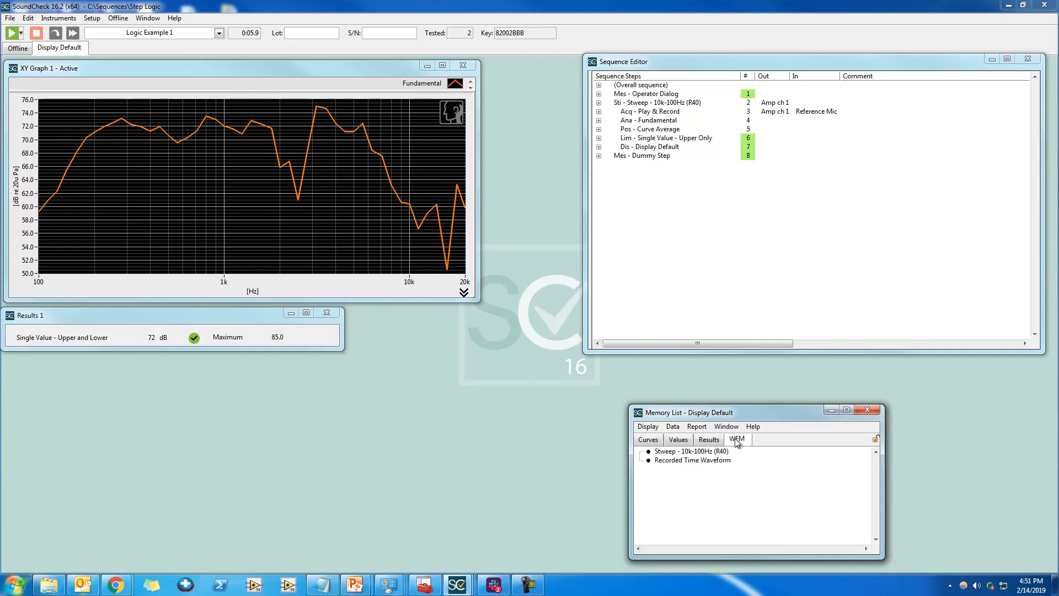
right_click(647, 112)
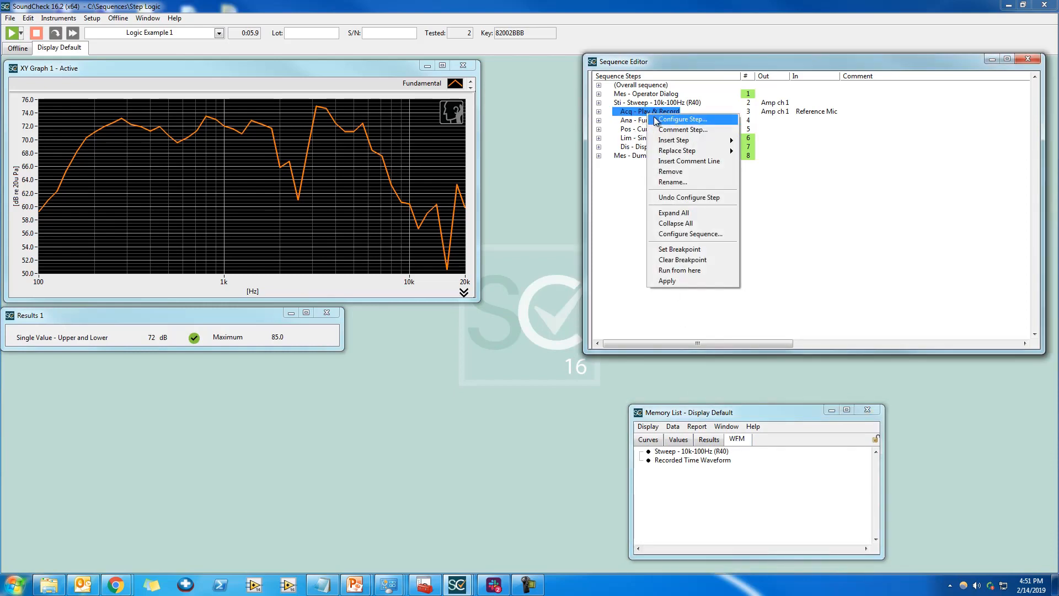
click(656, 120)
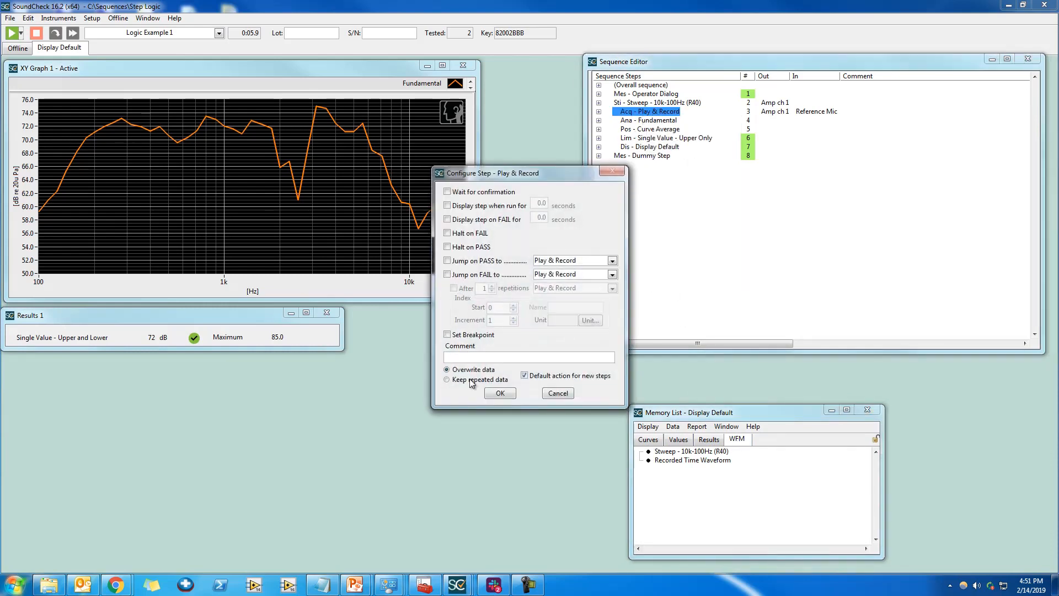
click(513, 392)
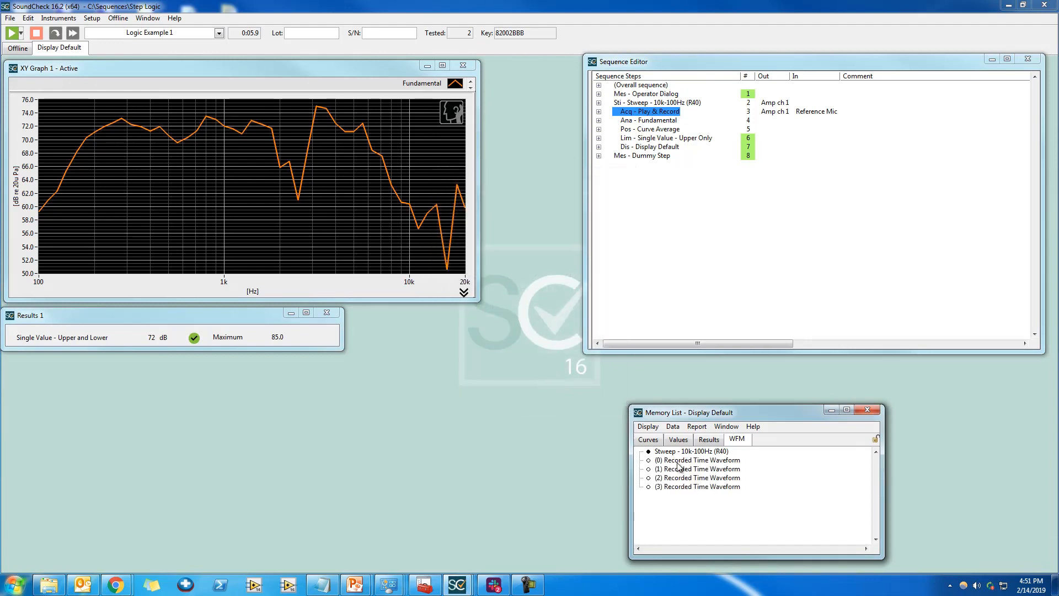
click(645, 248)
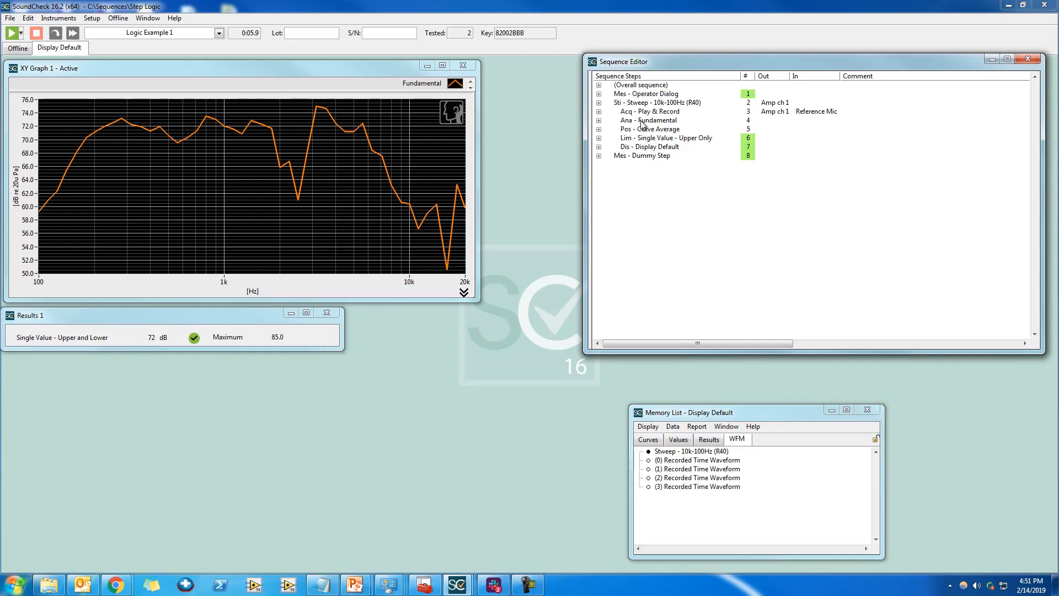
Examine the response waveform choices in the Fundamental analysis step, leaving its settings unchanged
double_click(643, 121)
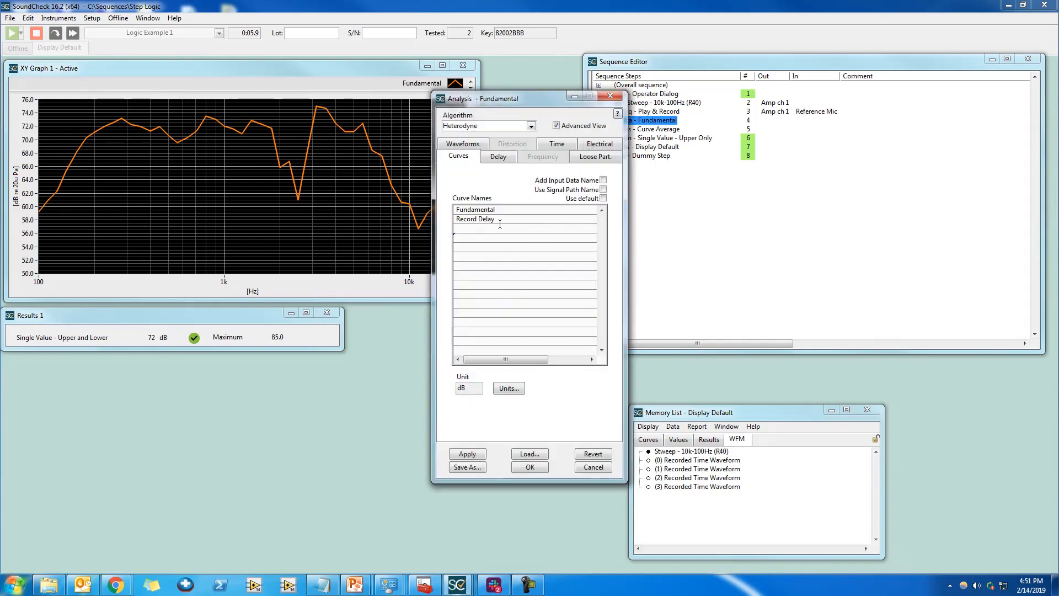
click(462, 143)
click(514, 328)
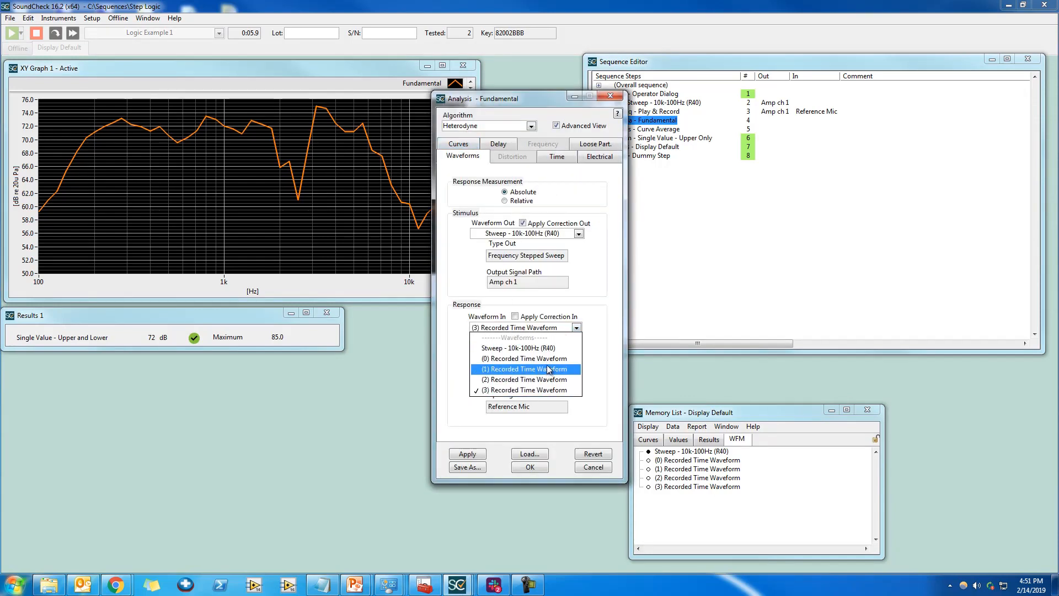
click(595, 346)
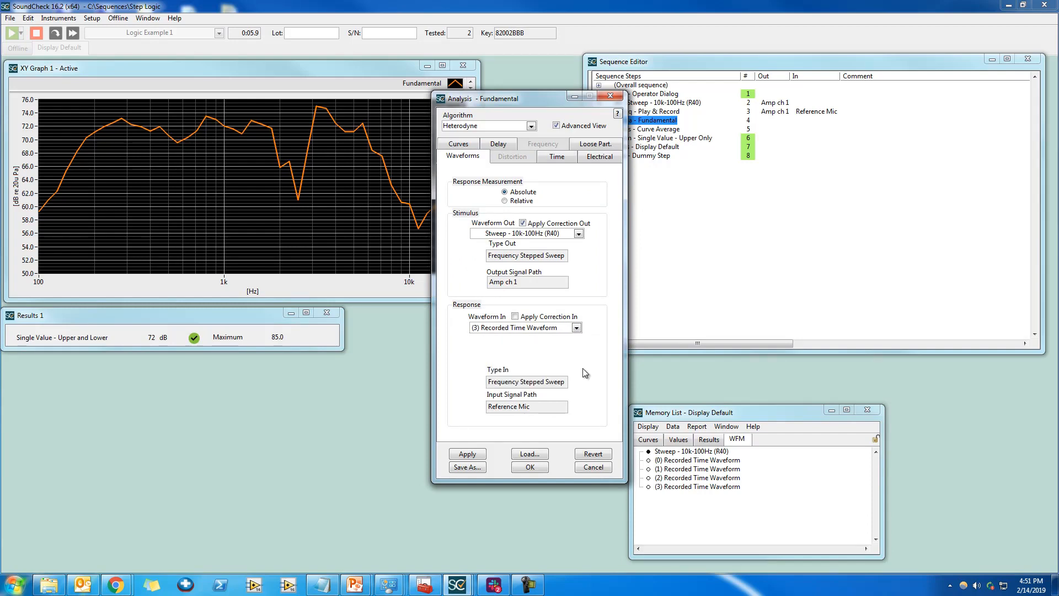
click(594, 468)
Return the Play & Record step to overwriting its data
right_click(648, 112)
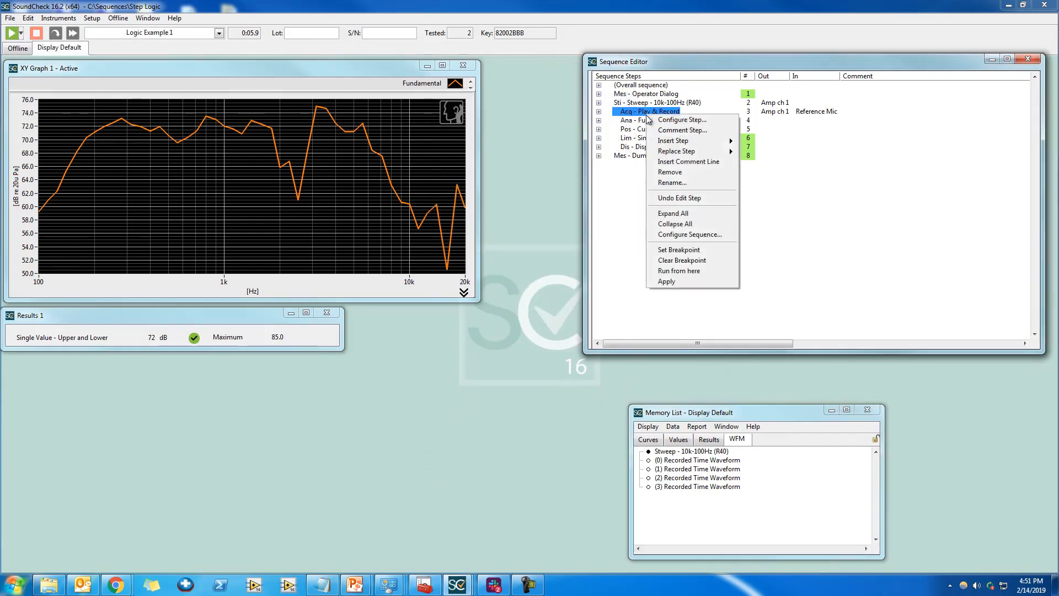
click(658, 121)
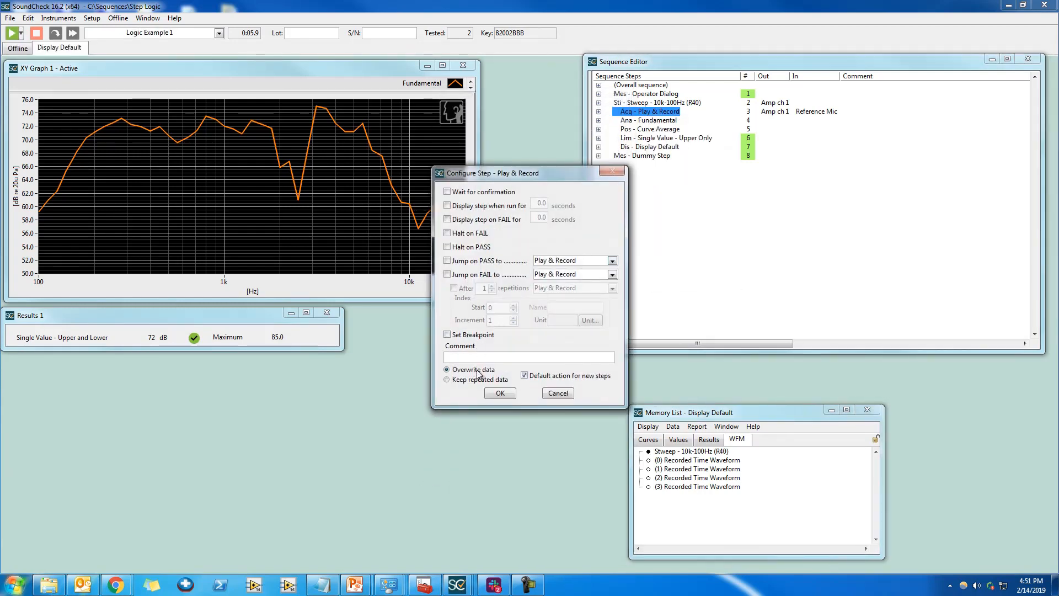
click(500, 393)
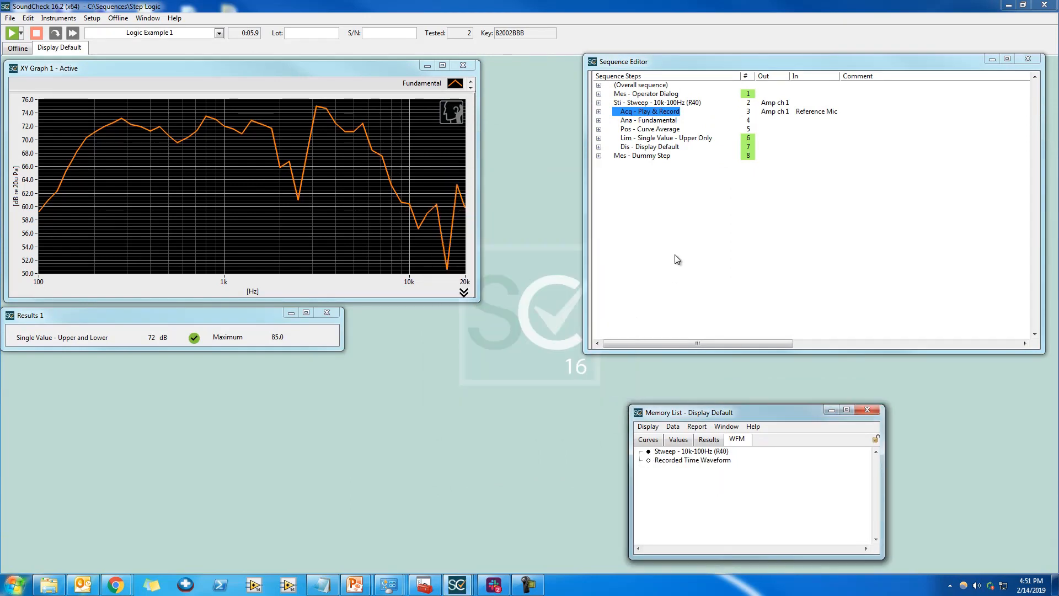
Configure the Fundamental step to keep repeated data
right_click(645, 121)
click(659, 124)
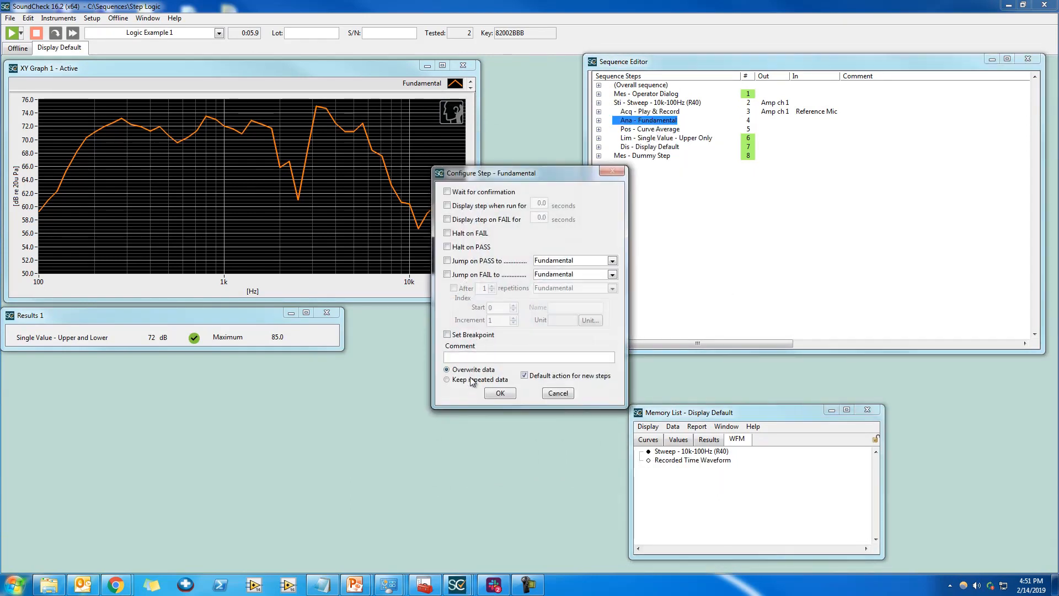
click(500, 393)
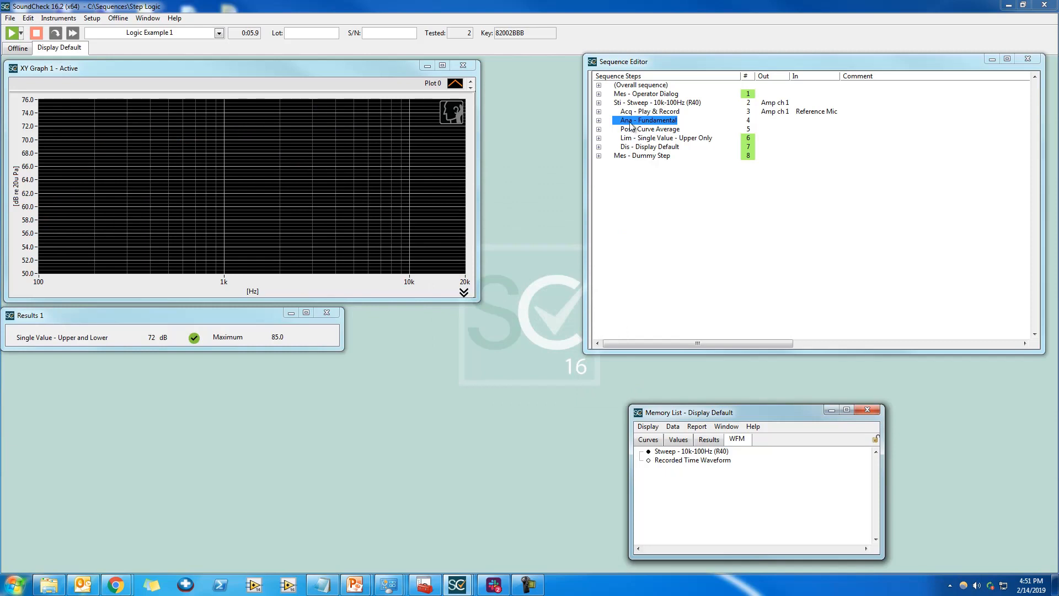
Select Recorded Time Waveform as the Fundamental analysis input, review its curve names and accept the settings
double_click(607, 120)
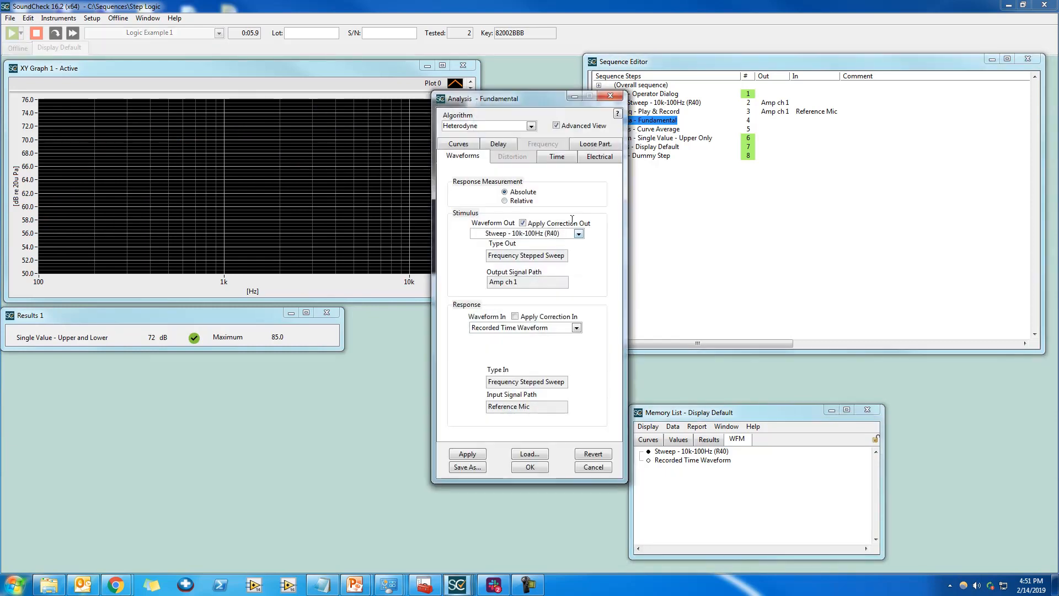
click(576, 328)
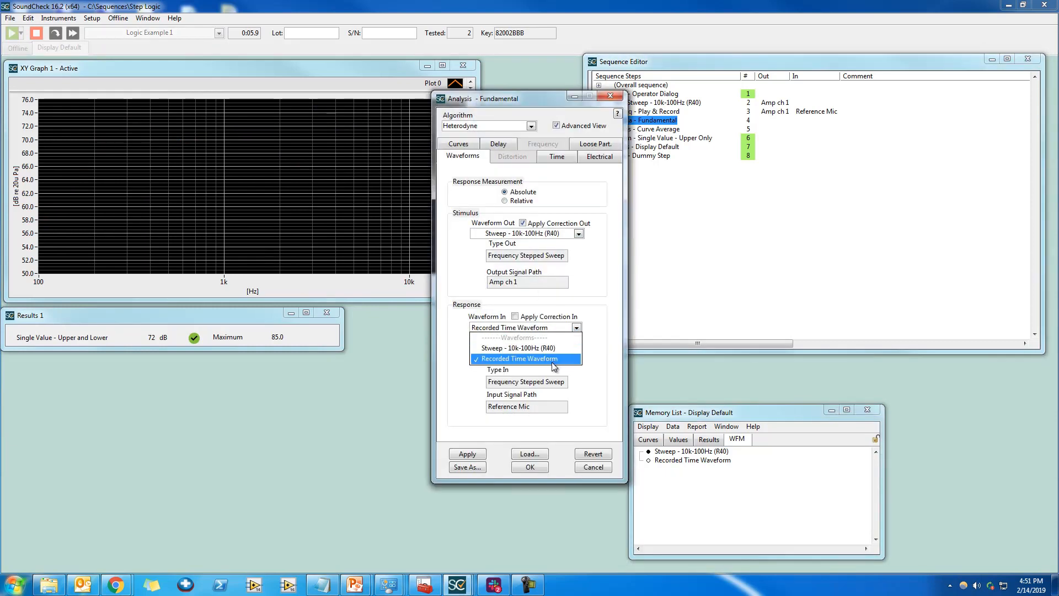
click(496, 358)
click(468, 147)
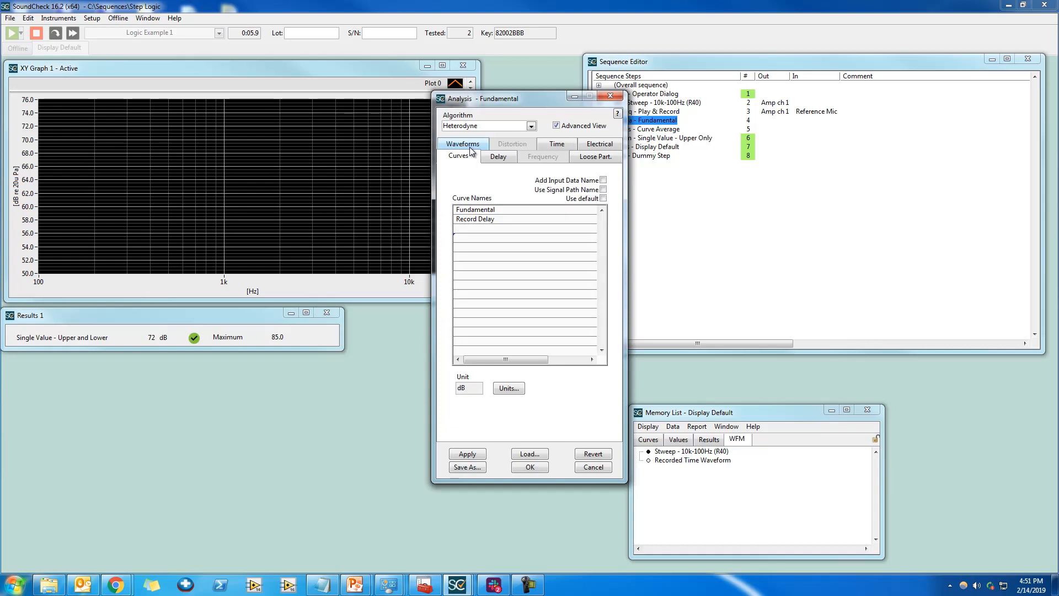
click(530, 468)
Add the (0) through (3) Fundamental curves from the Memory List to XY Graph 1
click(646, 440)
click(666, 461)
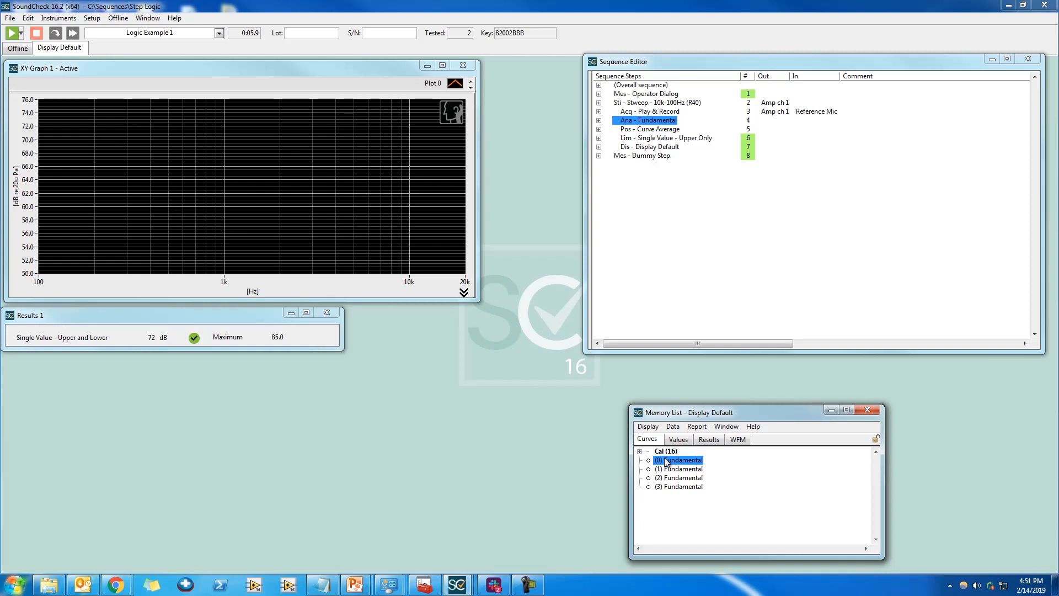
shift+click(671, 486)
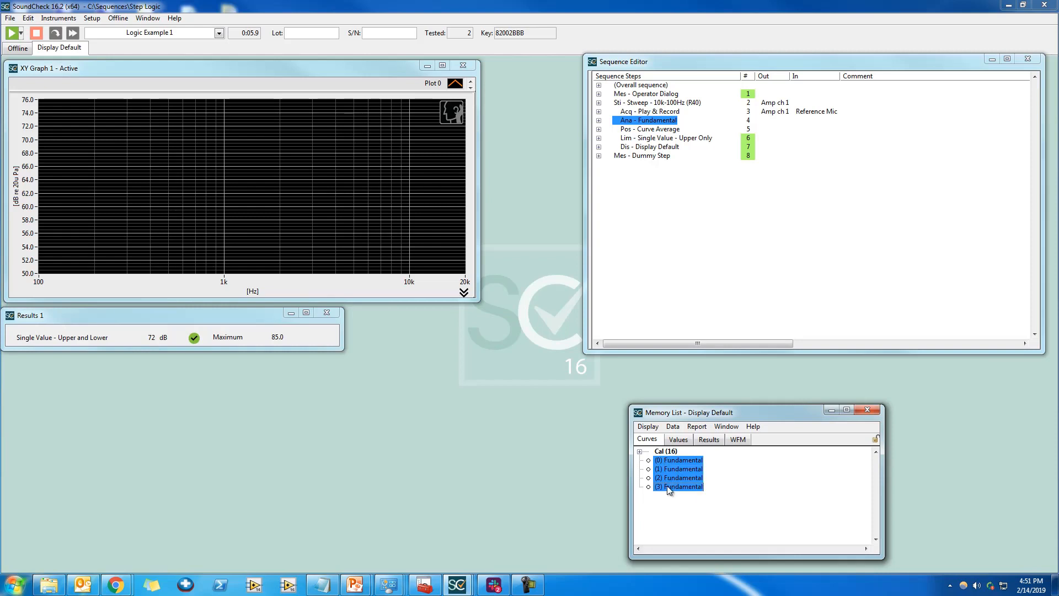
drag(674, 469, 350, 212)
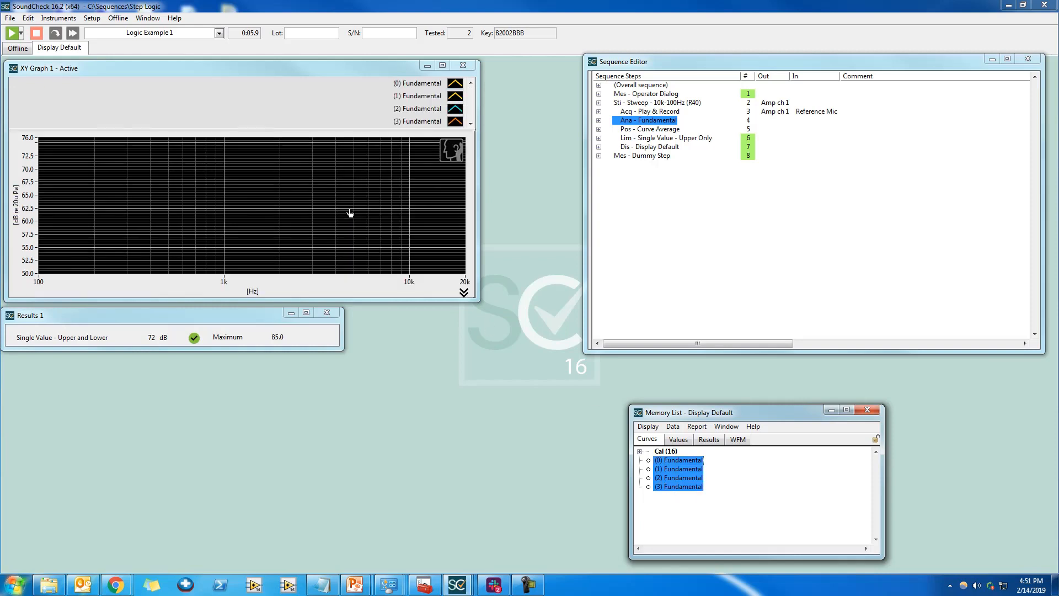
Configure the Curve Average step to keep repeated data and check its indexed values in the Memory List
click(726, 223)
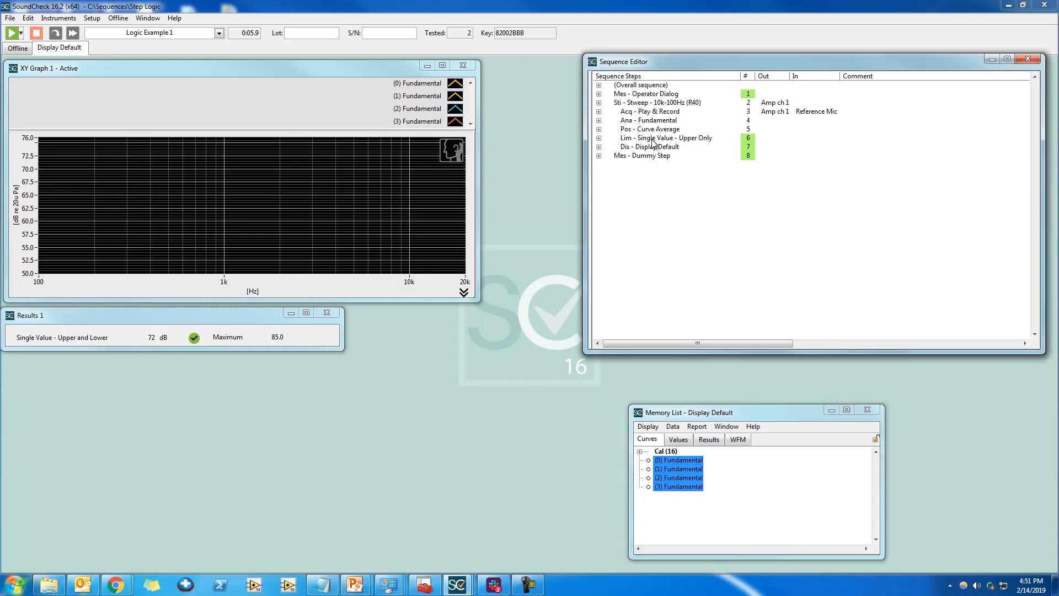
right_click(651, 130)
click(671, 138)
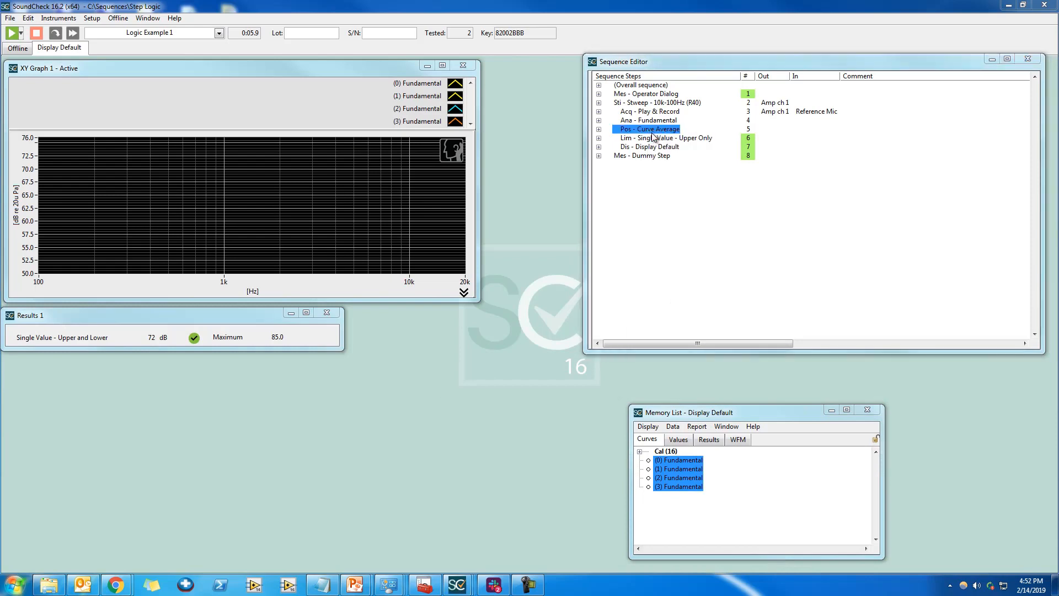
click(499, 393)
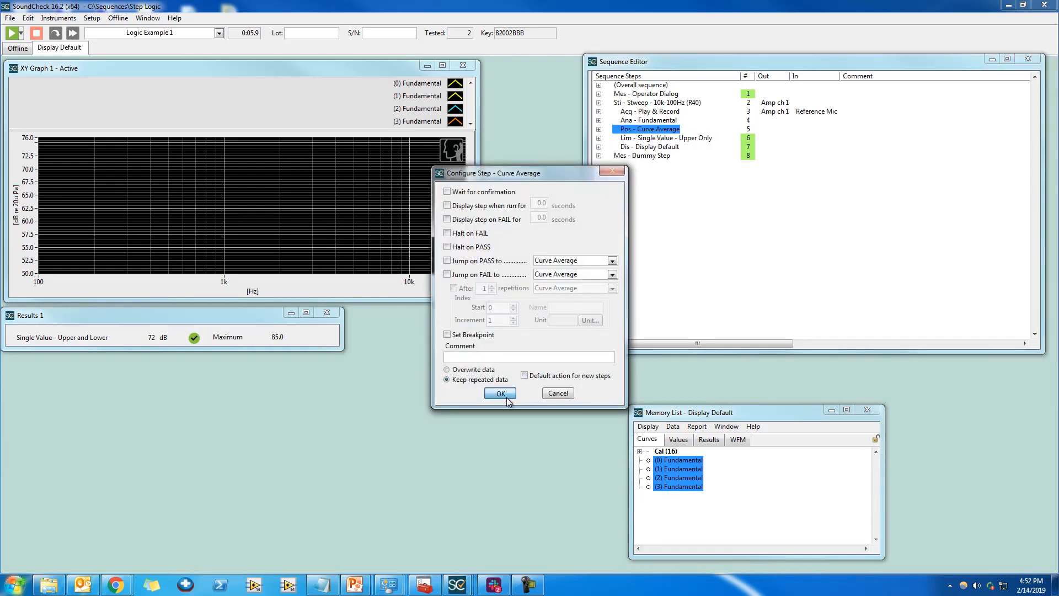
click(678, 440)
scroll(701, 461, down, 1)
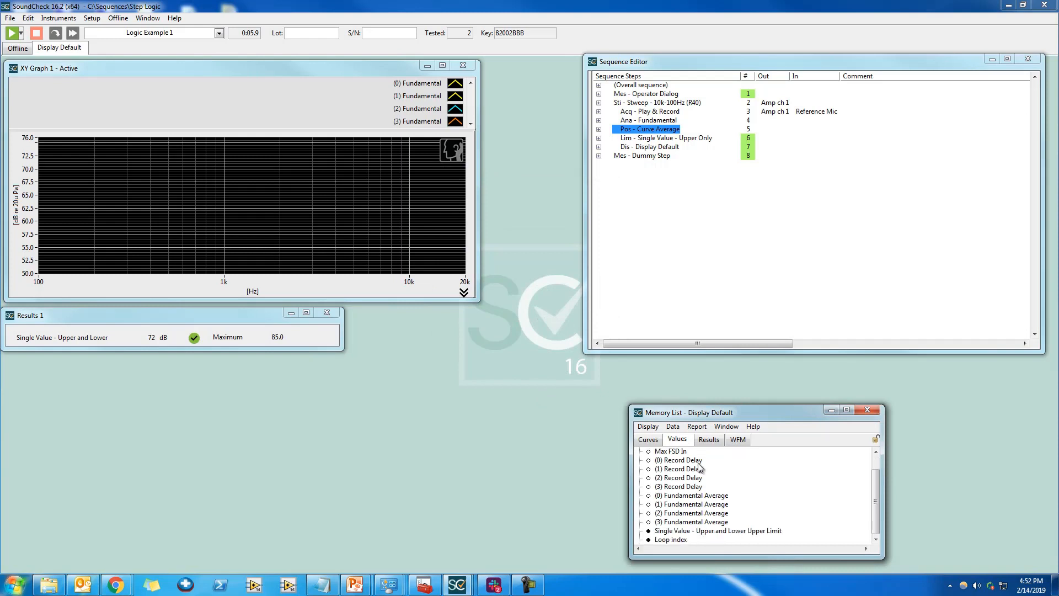
click(700, 497)
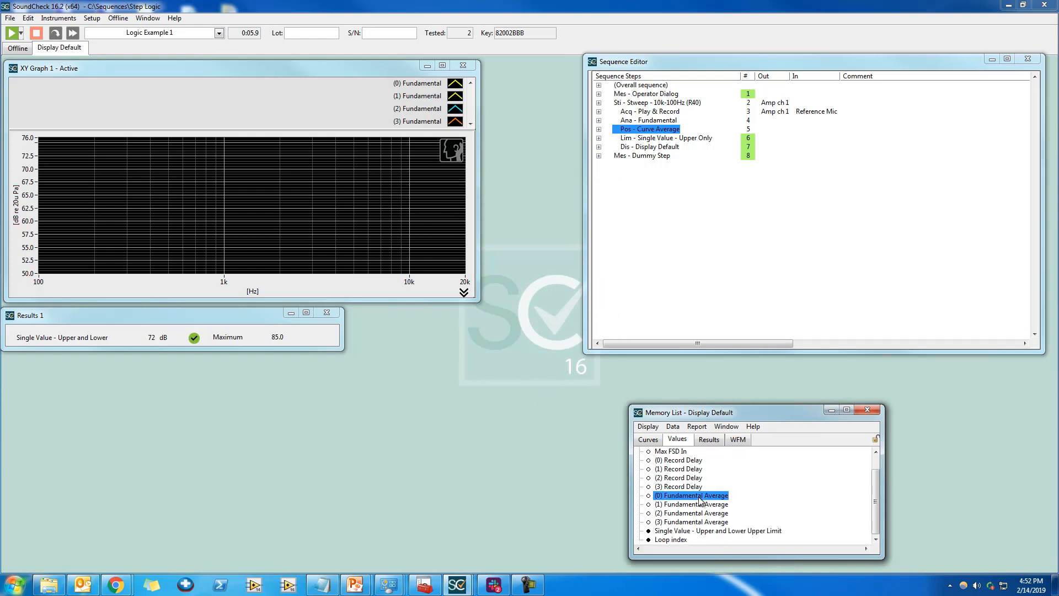
Review the stored results and configure the Single Value - Upper Only step to keep repeated data
click(709, 440)
click(640, 138)
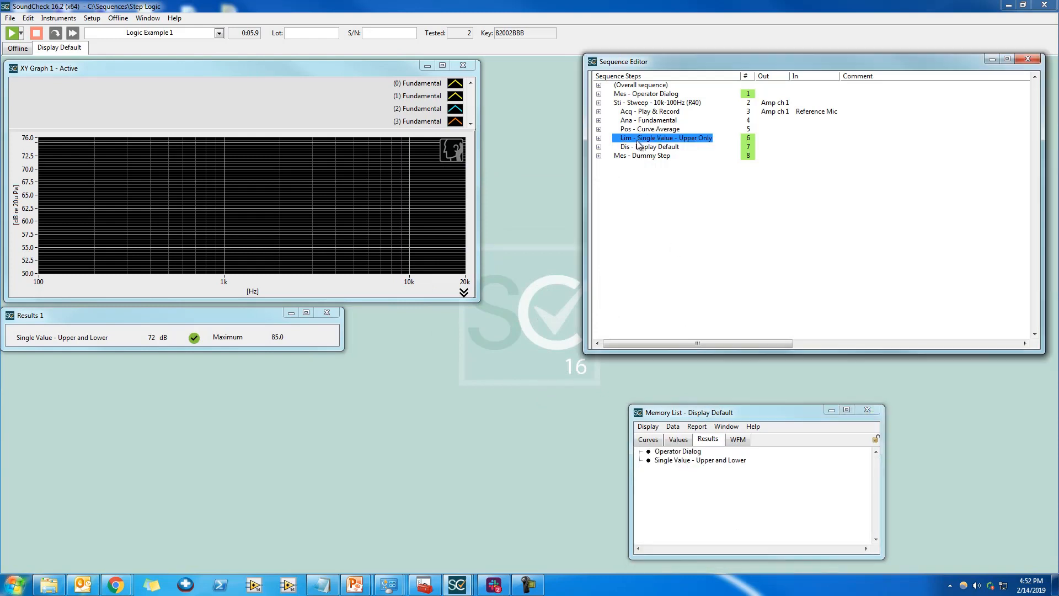
right_click(640, 139)
click(653, 147)
click(473, 379)
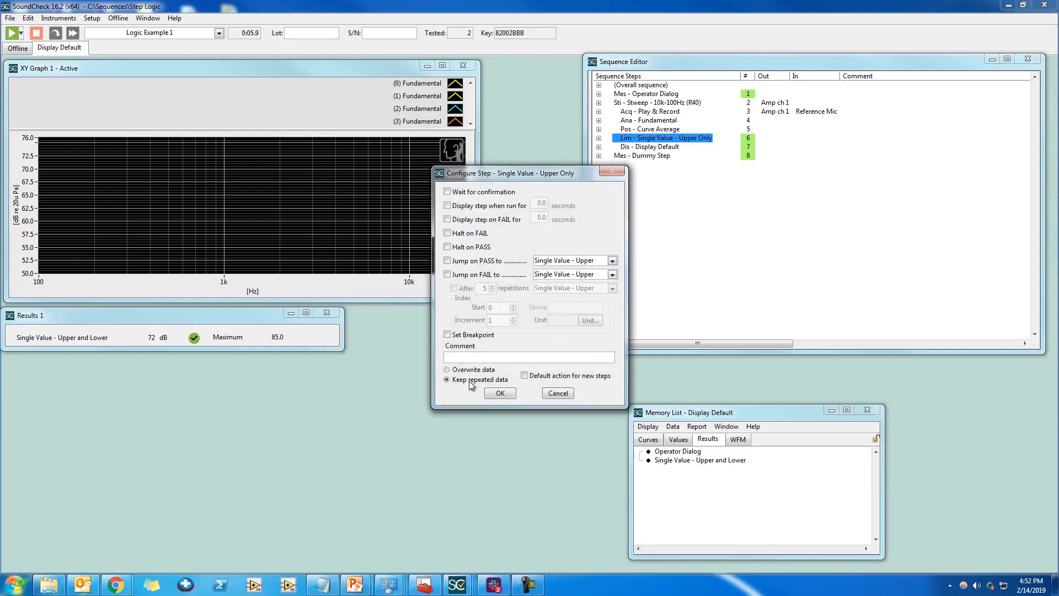
click(499, 393)
Add the (0) through (3) Single Value - Upper and Lower results to the Results 1 display
click(663, 462)
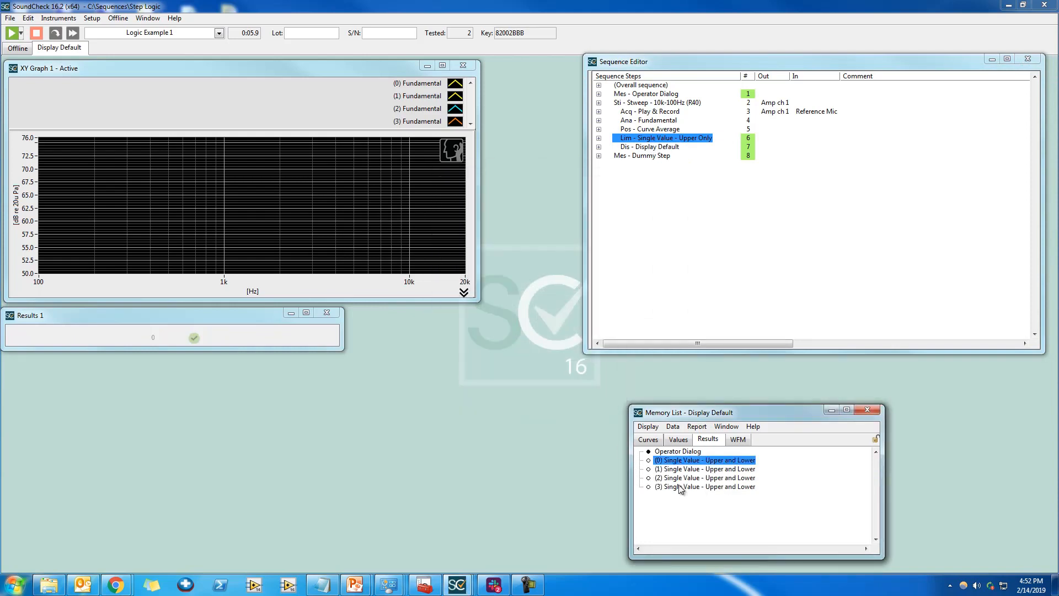
shift+click(679, 487)
drag(254, 341, 255, 343)
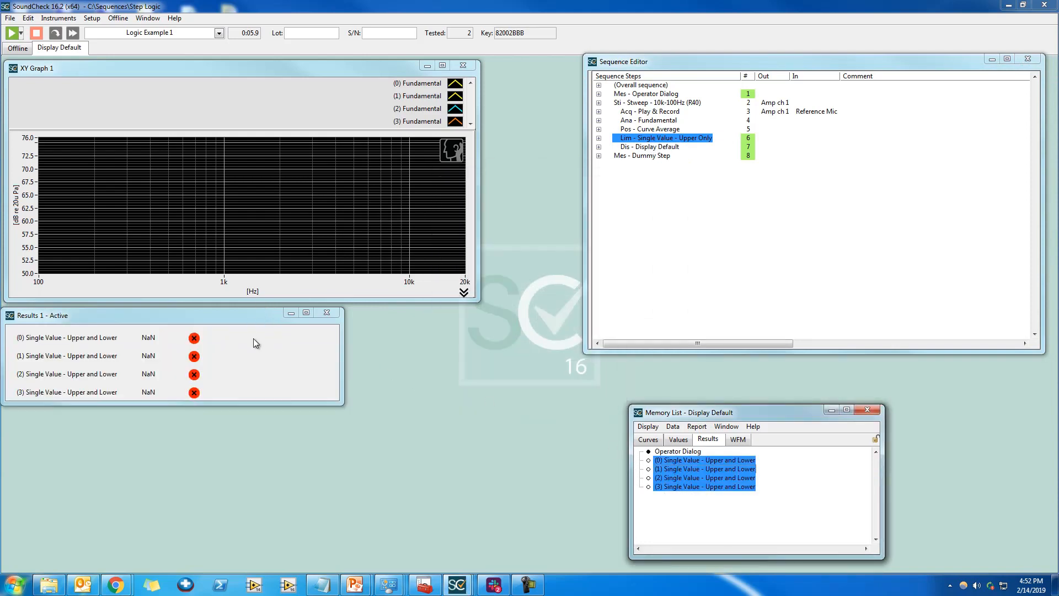
Run the looped sequence again, accepting its run prompt, to fill the graph and results with the repeated measurements
click(689, 282)
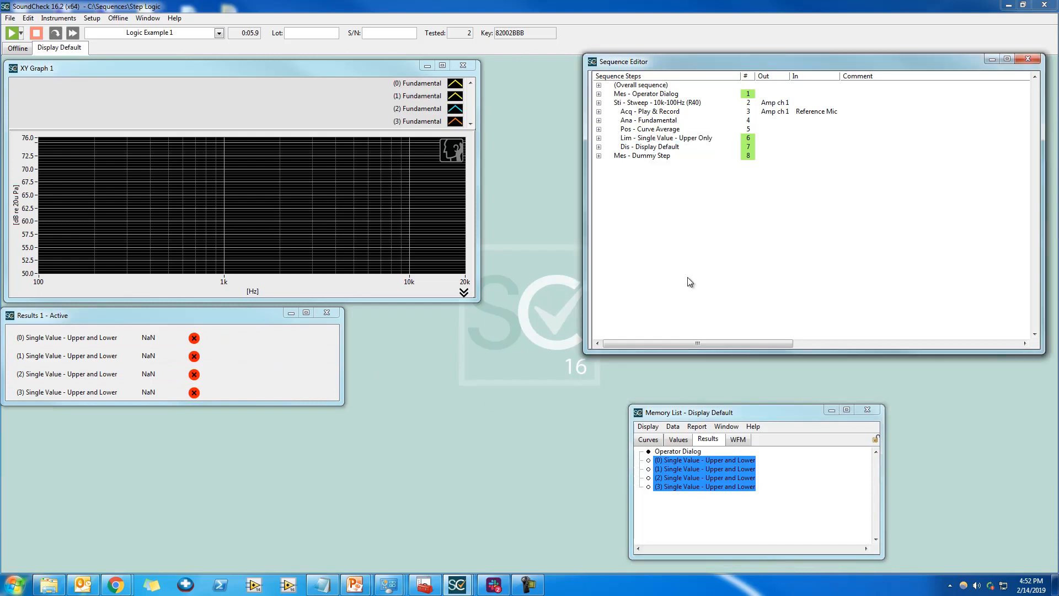
key(F2)
key(F2)
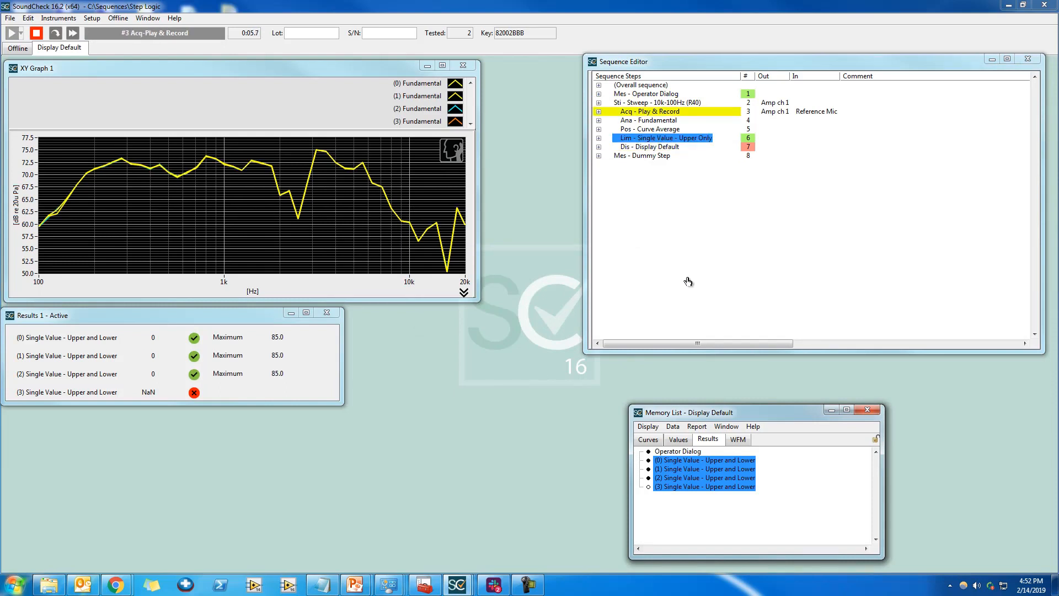
Give the (0) Fundamental curve in XY Graph 1 a dashed line style and color the (1) Fundamental curve magenta
click(346, 211)
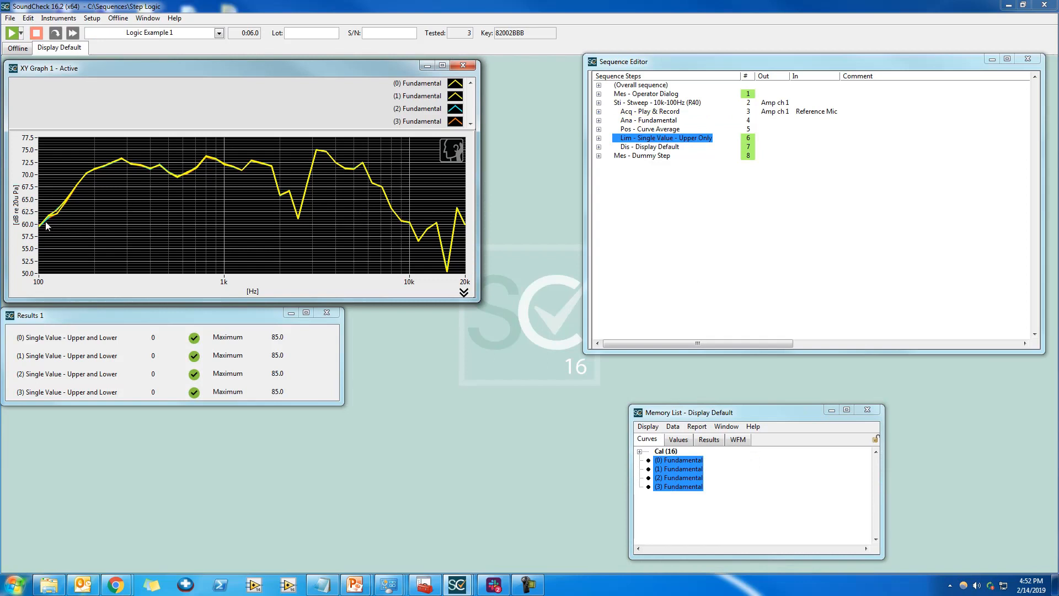
click(454, 87)
mouse_move(484, 128)
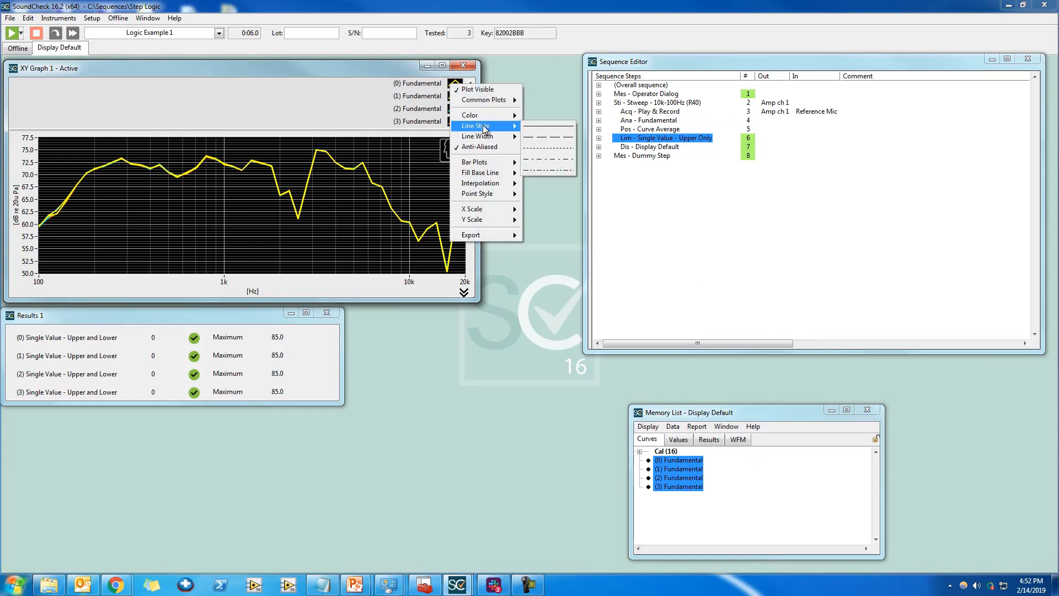
click(555, 144)
click(455, 99)
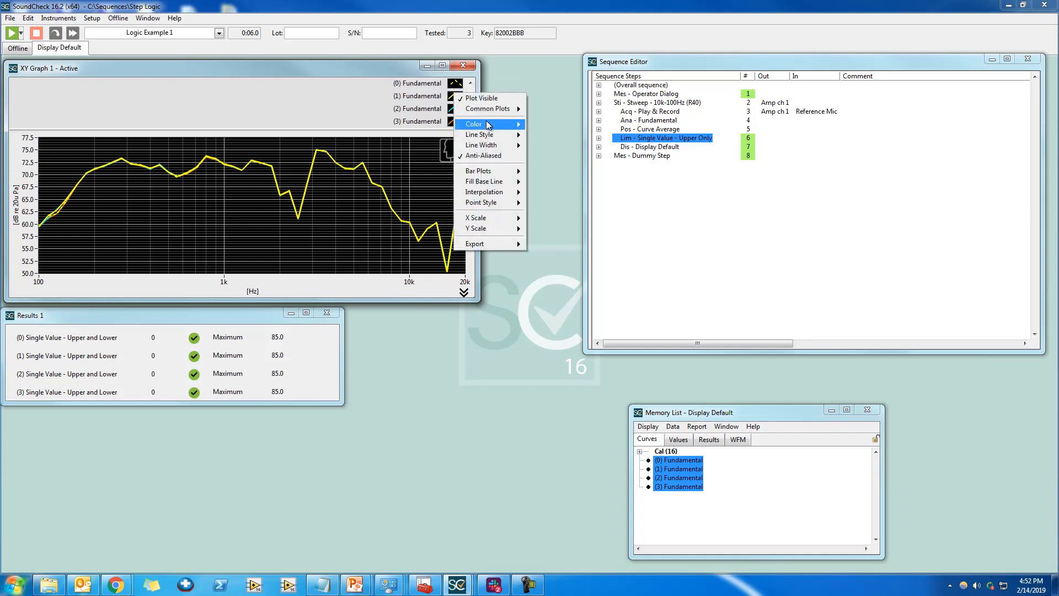
mouse_move(488, 122)
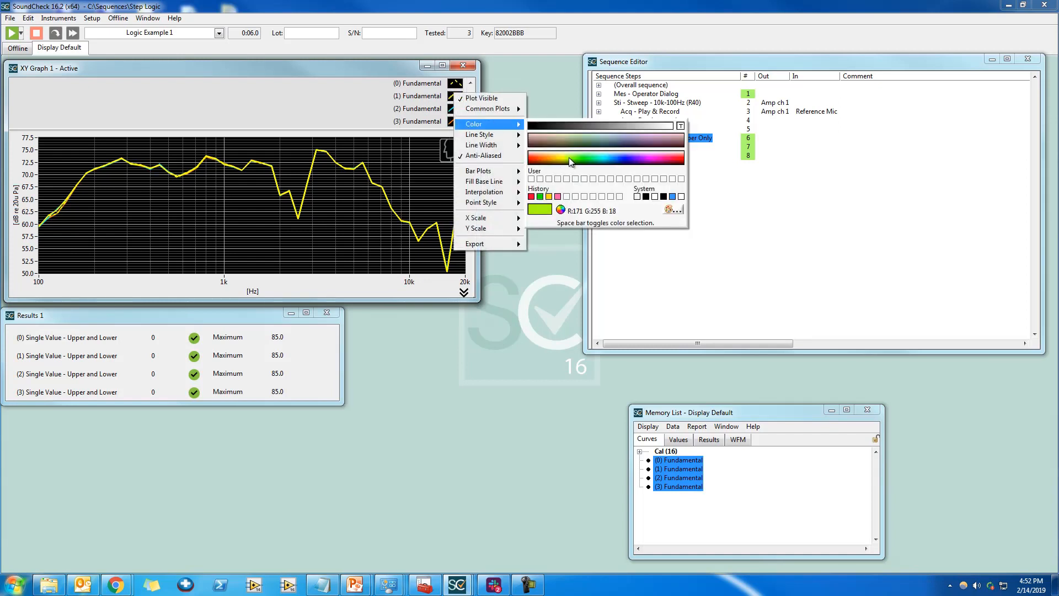
click(657, 161)
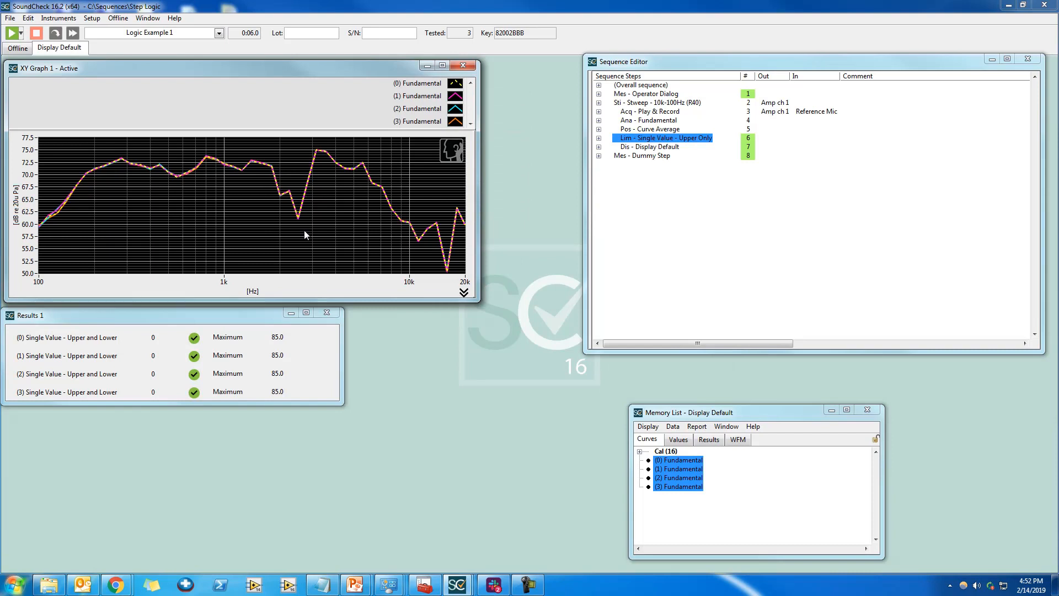
Configure the Display Default step's loop index to start at 5 with an increment of 3
click(656, 260)
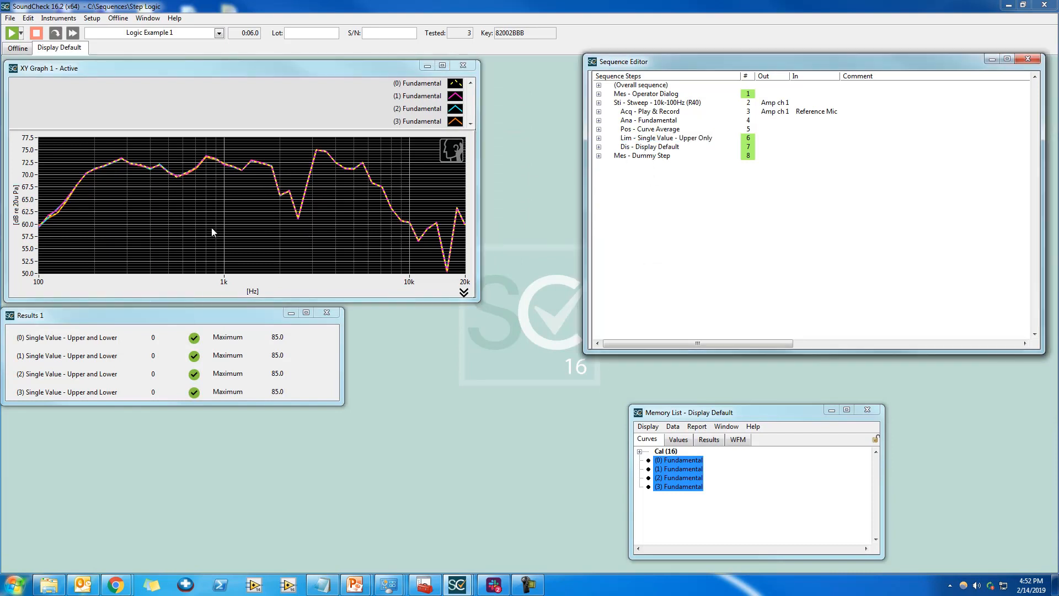
right_click(652, 148)
click(659, 159)
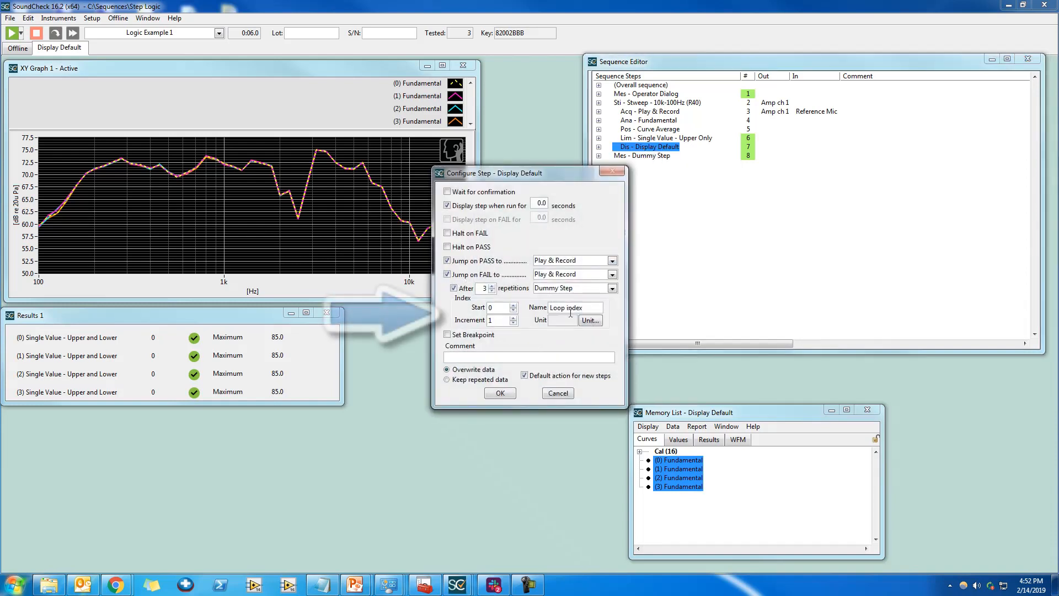
double_click(496, 305)
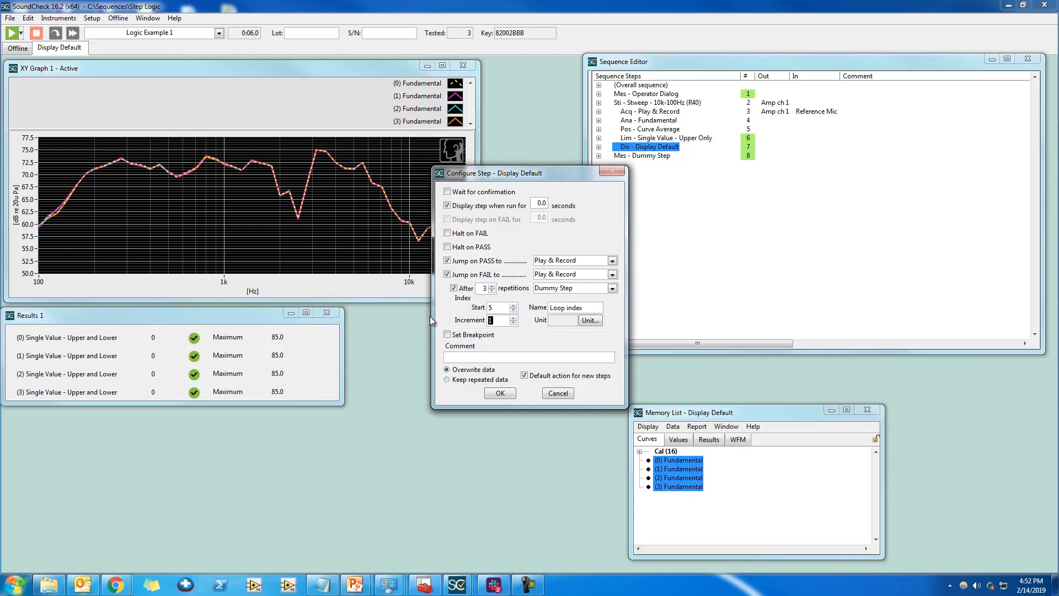
text(3)
key(Return)
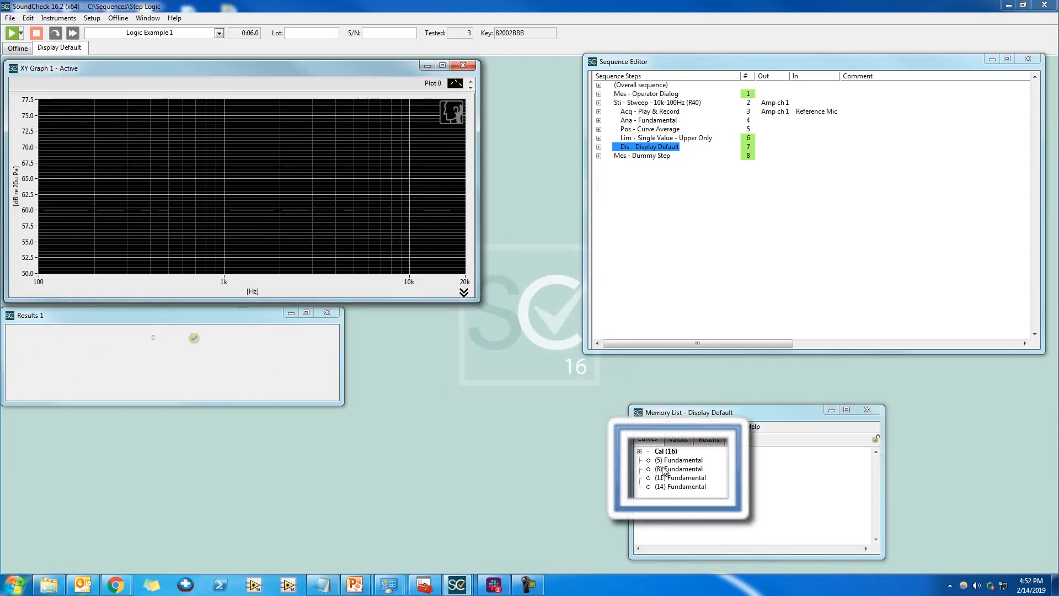
Add the (5), (8), (11) and (14) Fundamental curves to XY Graph 1
click(664, 462)
shift+click(670, 486)
drag(668, 471, 372, 213)
Add the (5), (8), (11) and (14) Single Value - Upper and Lower results to the Results 1 display
click(708, 439)
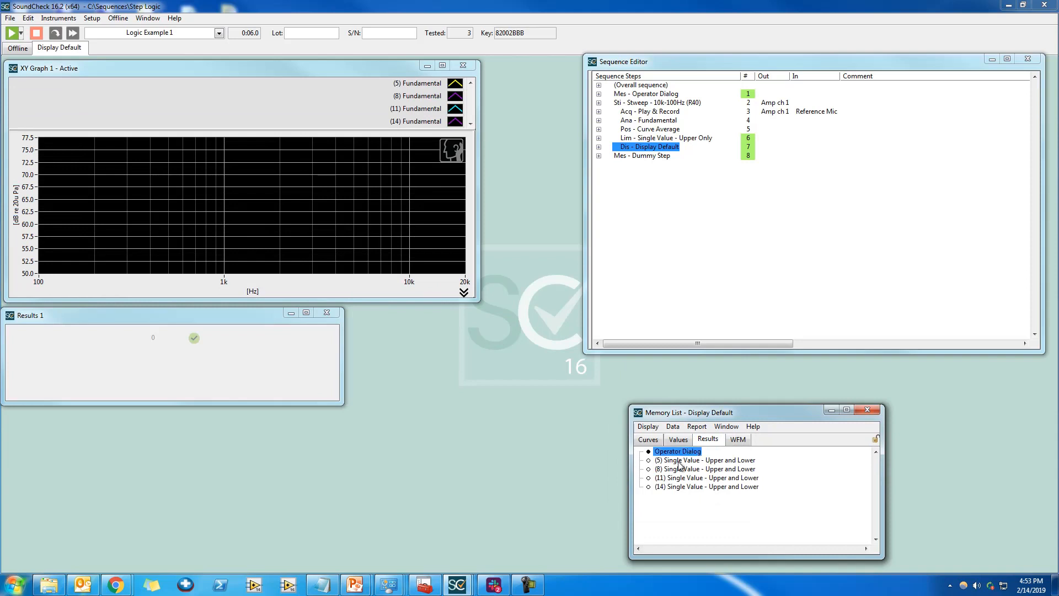
click(679, 462)
shift+click(680, 487)
drag(675, 478, 210, 352)
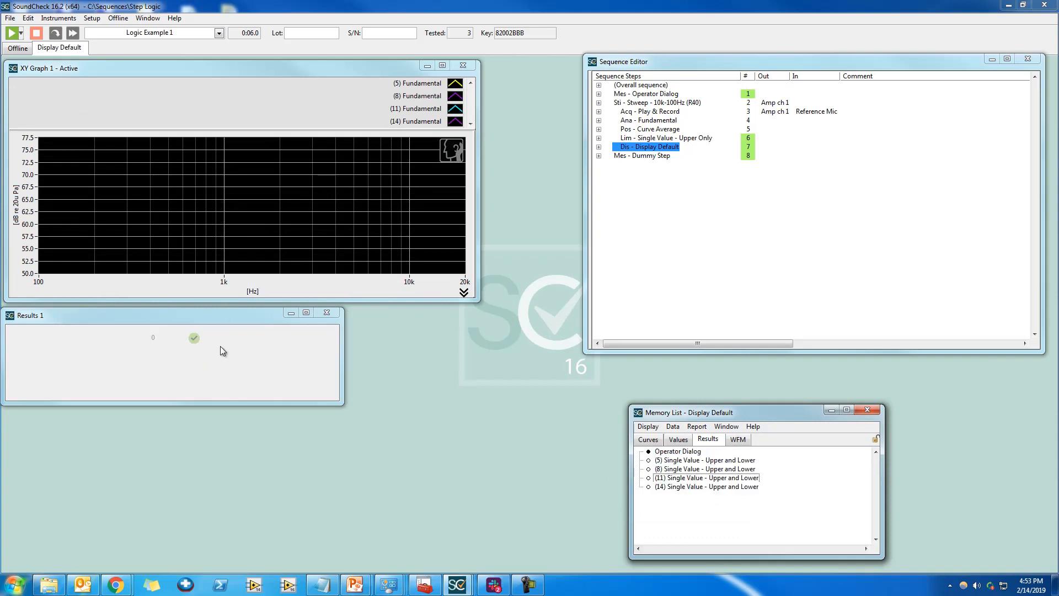
click(714, 461)
shift+click(693, 487)
drag(683, 476, 211, 349)
Run the looped sequence with the new index values, accepting its run prompt
click(441, 199)
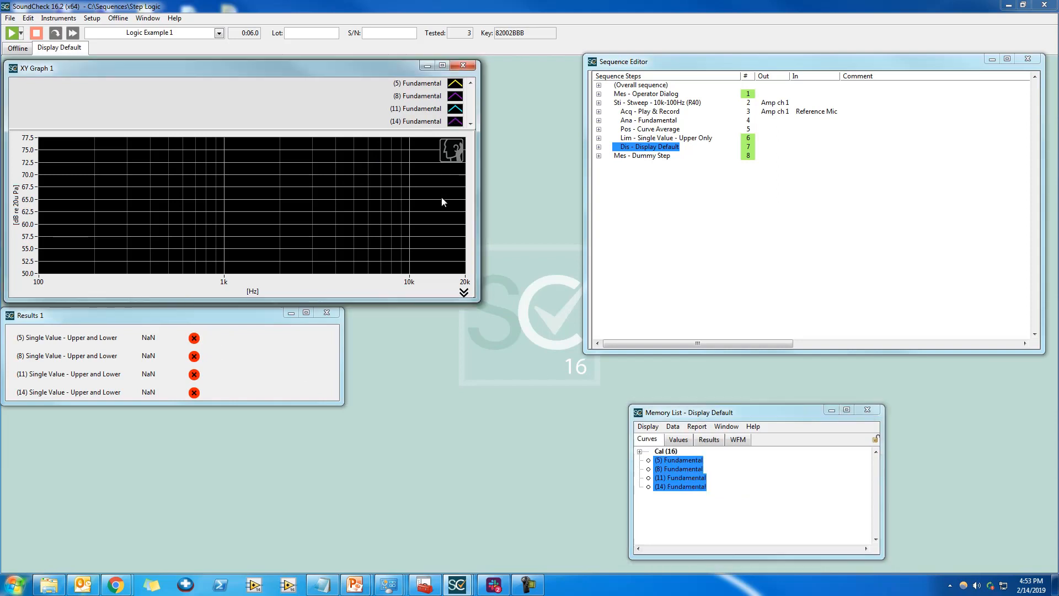
click(673, 200)
key(ctrl+r)
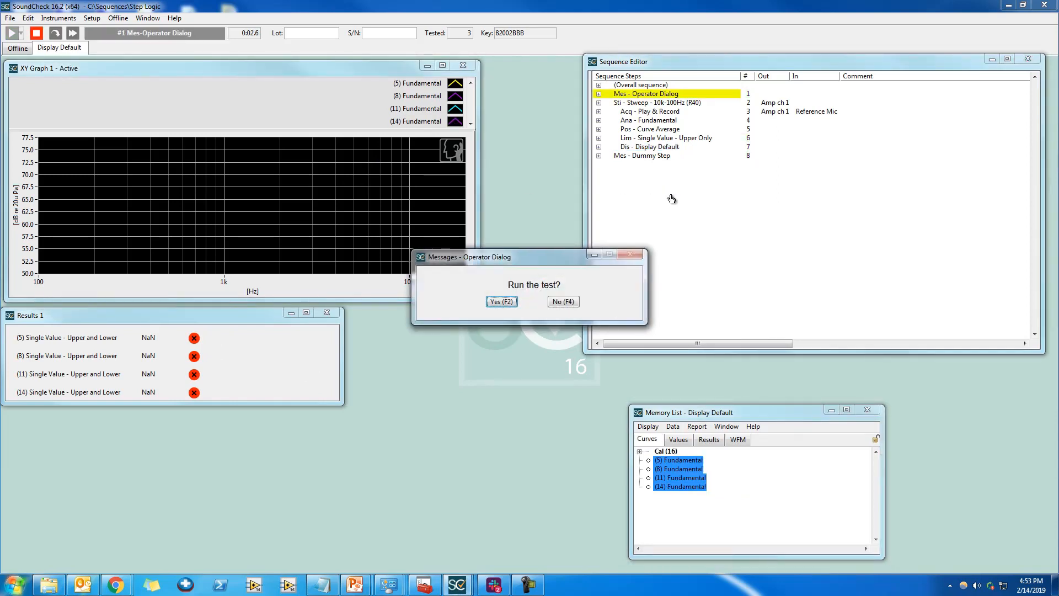
key(F2)
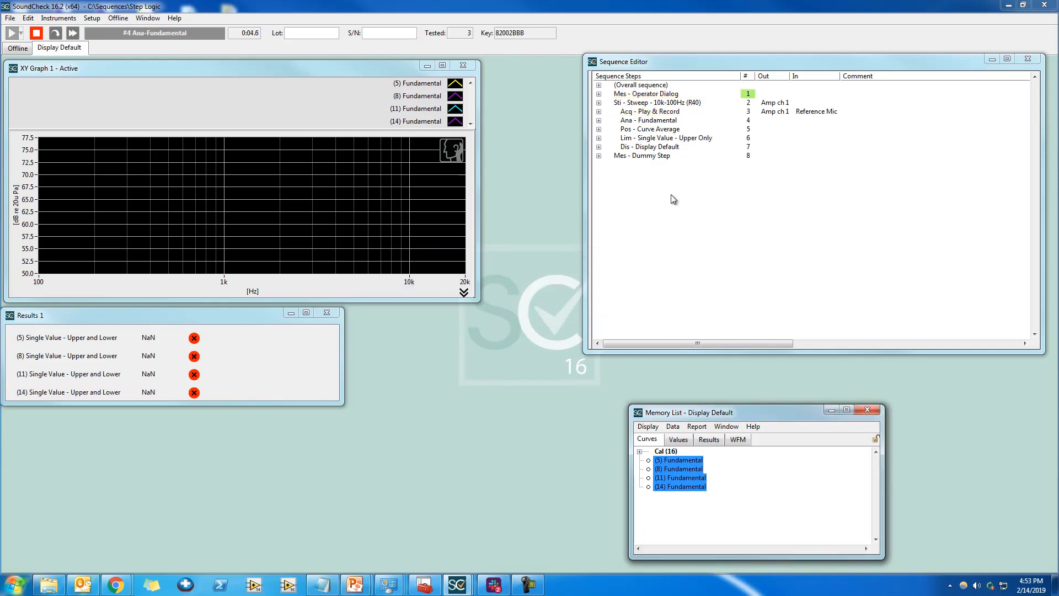